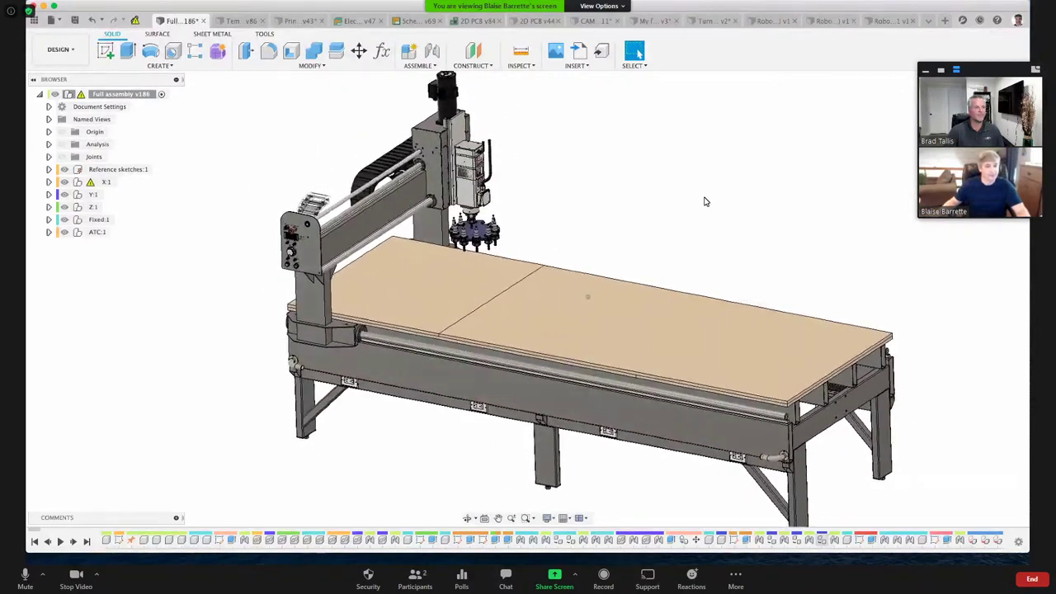
Step: Select the table-top face to check its area, then clear the selection
{"action": "left_click", "coordinate": [658, 352]}
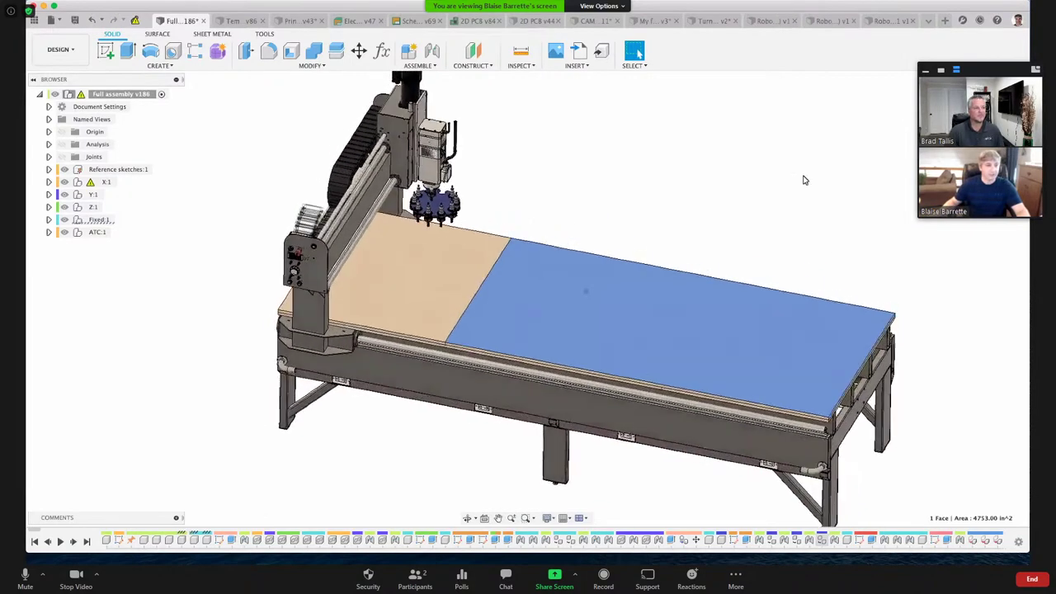
{"action": "left_click", "coordinate": [805, 180]}
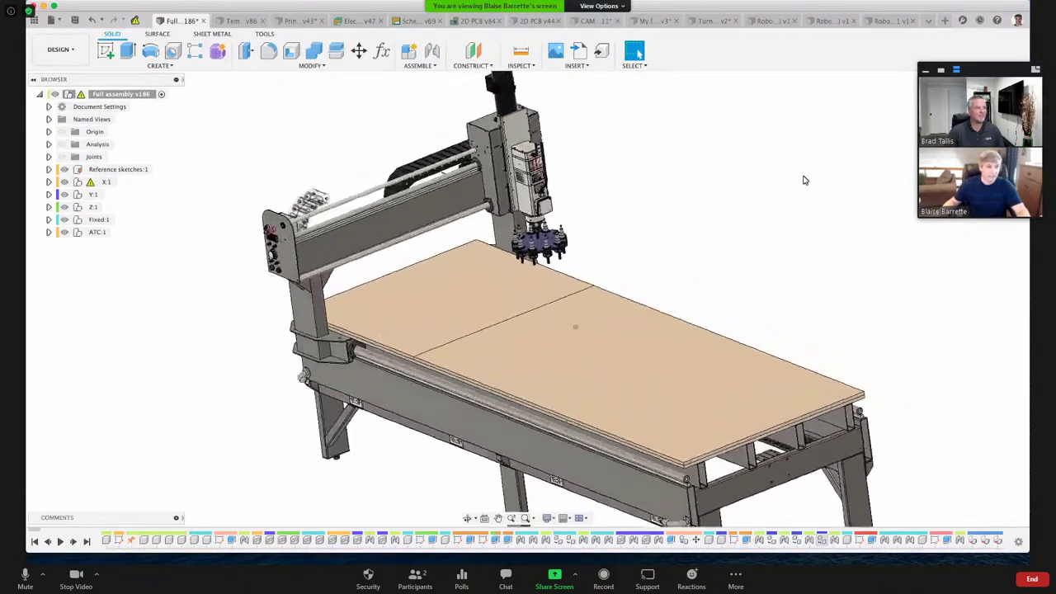
{"action": "scroll", "coordinate": [517, 302], "scroll_direction": "up", "scroll_amount": 5}
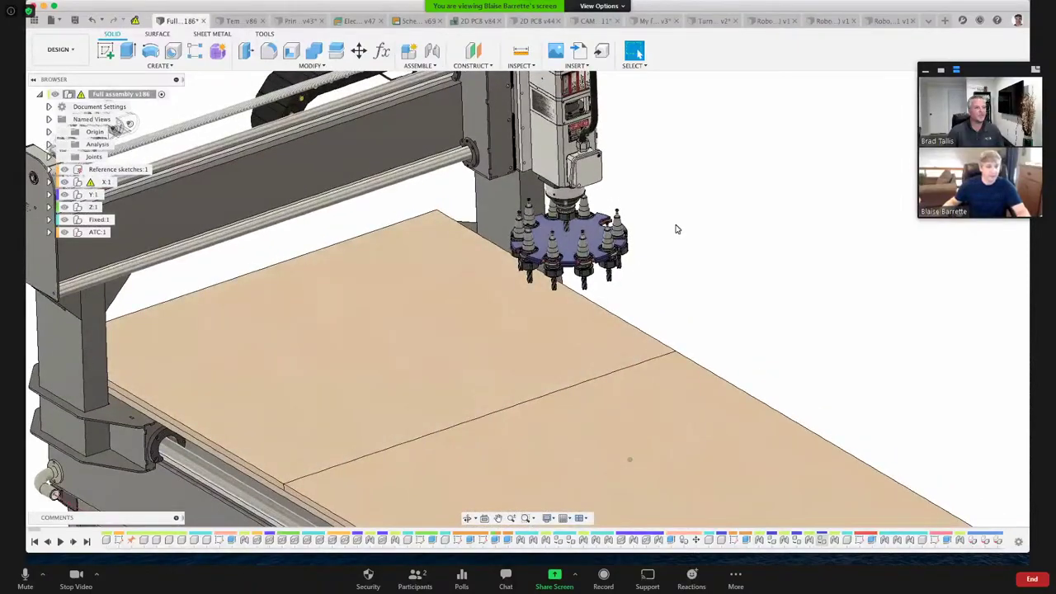
{"action": "scroll", "coordinate": [677, 228], "scroll_direction": "down", "scroll_amount": 5}
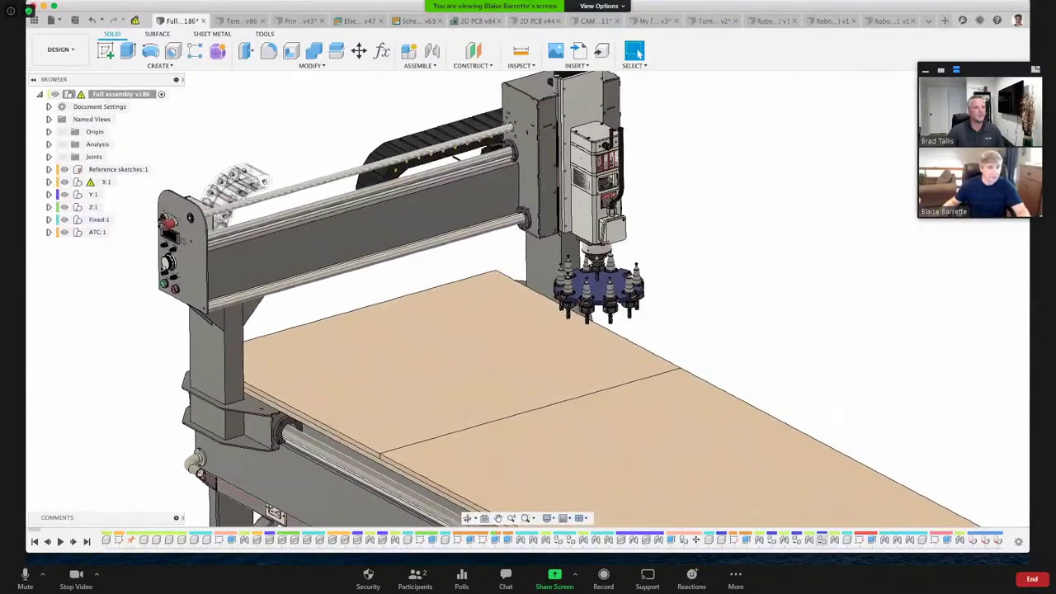
Step: Orbit around the gantry to view the spindle and tool changer, then switch to the bench control panel
{"action": "mouse_move", "coordinate": [595, 265]}
{"action": "middle_mouse_down", "text": "shift"}
{"action": "mouse_move", "coordinate": [606, 263]}
{"action": "mouse_move", "coordinate": [589, 254]}
{"action": "mouse_move", "coordinate": [599, 244]}
{"action": "middle_mouse_up", "text": "shift"}
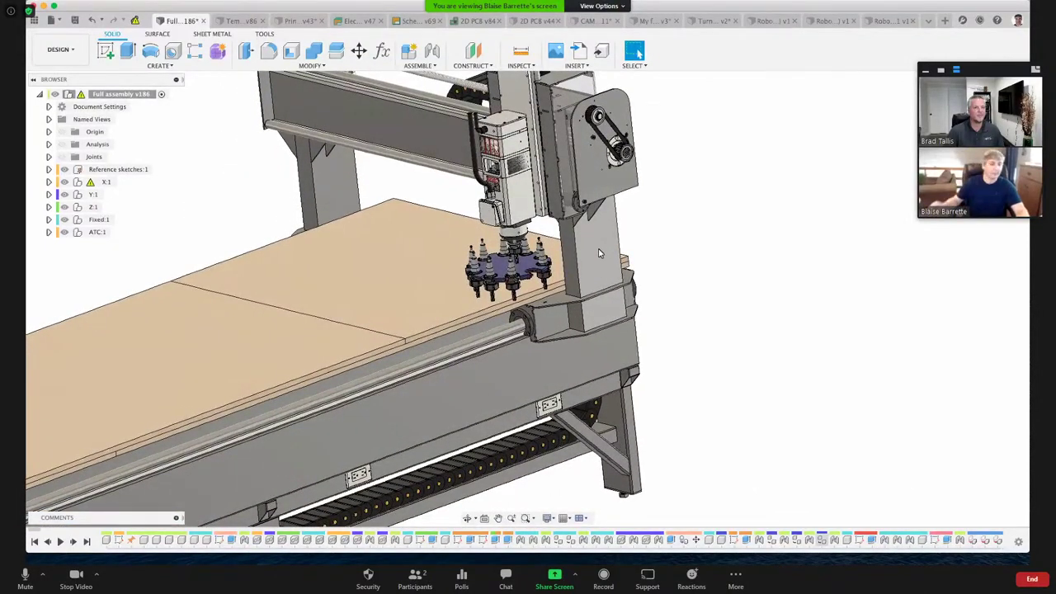
{"action": "middle_click_drag", "start_coordinate": [600, 253], "coordinate": [599, 253], "text": "shift"}
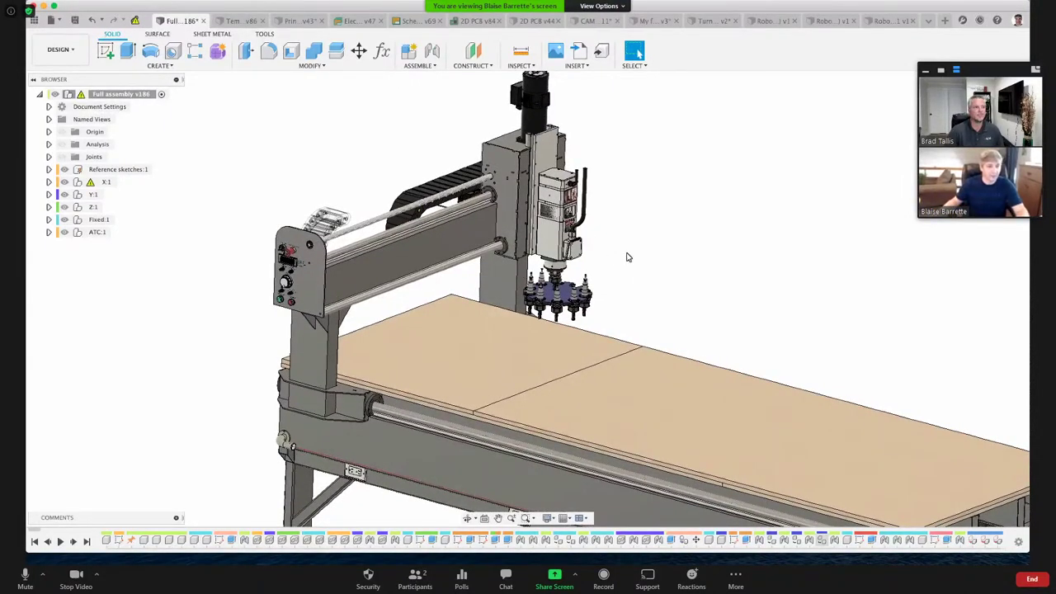
{"action": "middle_click_drag", "start_coordinate": [623, 255], "coordinate": [622, 256], "text": "shift"}
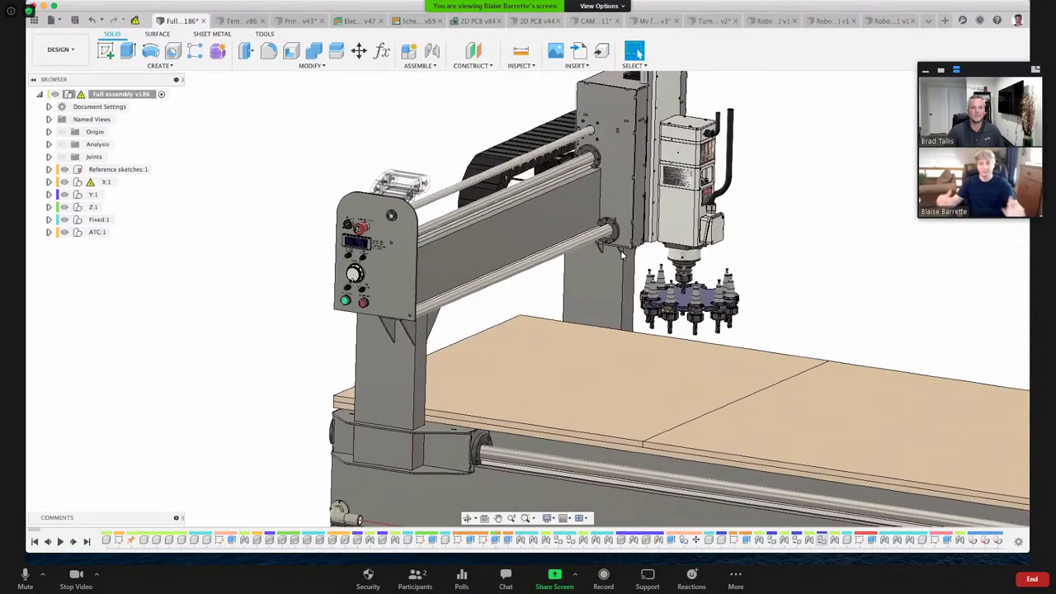
{"action": "middle_click_drag", "start_coordinate": [622, 255], "coordinate": [622, 256], "text": "shift"}
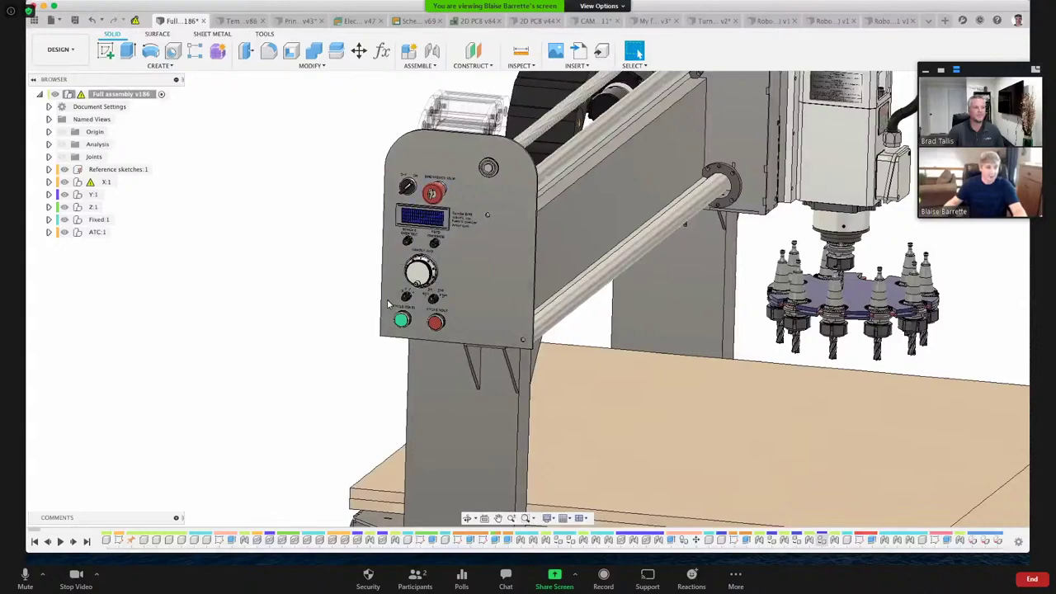
{"action": "scroll", "coordinate": [389, 307], "scroll_direction": "down", "scroll_amount": 5}
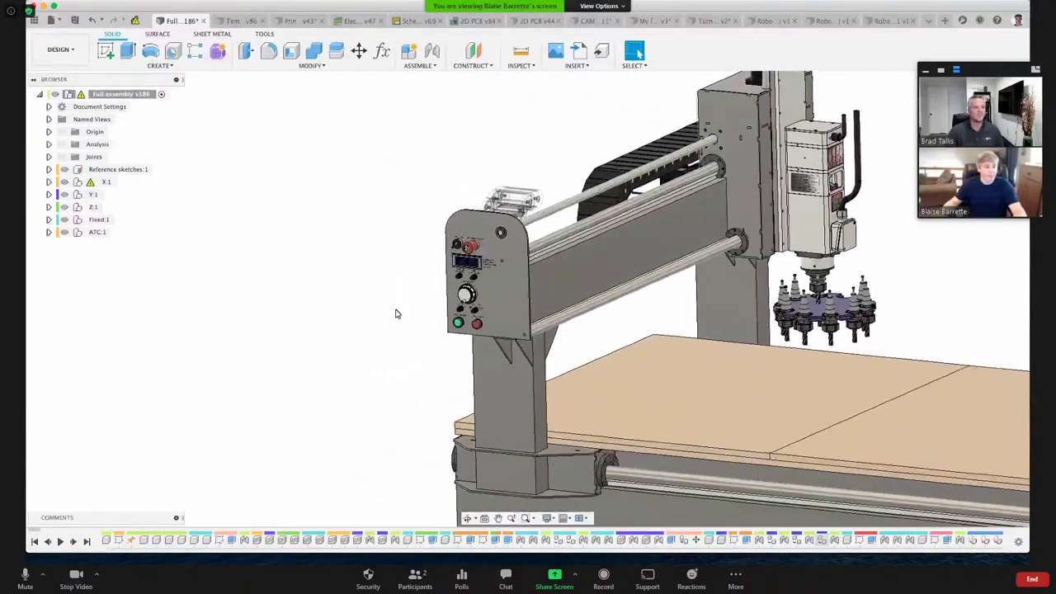
{"action": "middle_click_drag", "start_coordinate": [395, 313], "coordinate": [305, 194], "text": "shift"}
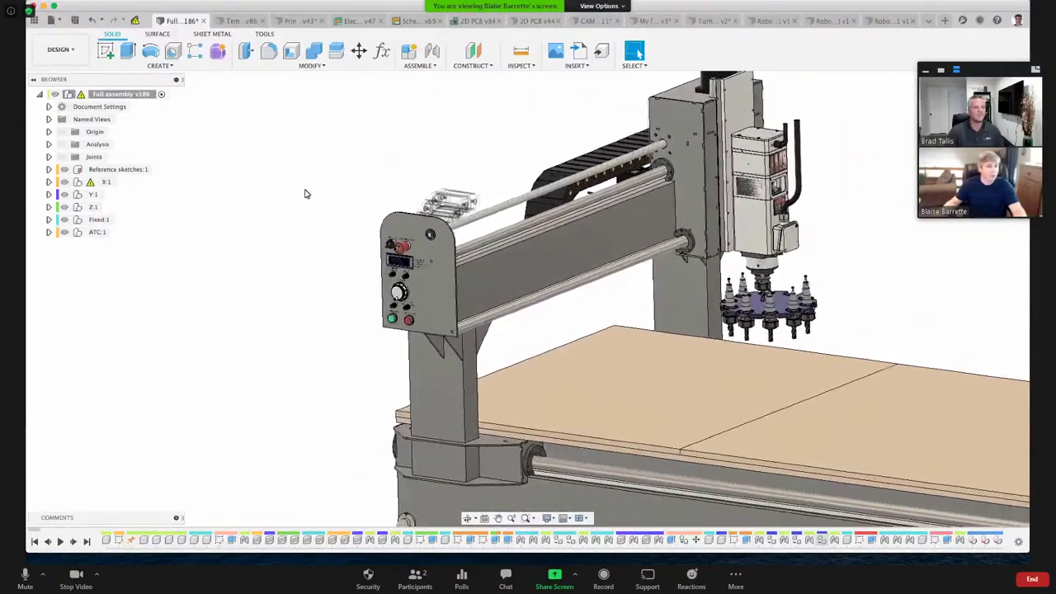
{"action": "left_click", "coordinate": [242, 21]}
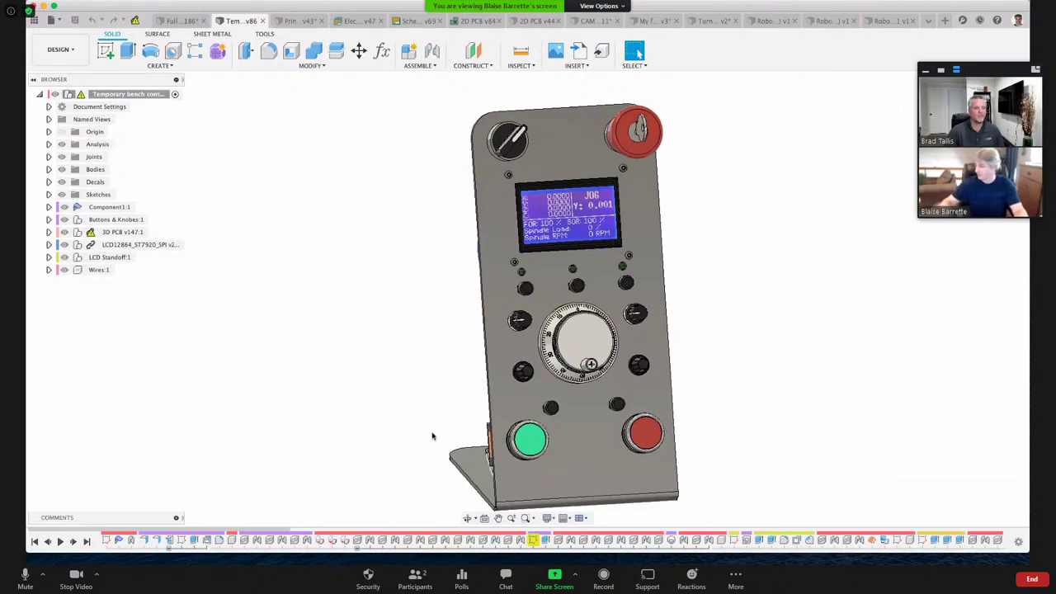
Step: Bring up the '03- bench test.jpeg' photo of the wired-up pendant
{"action": "mouse_move", "coordinate": [283, 532]}
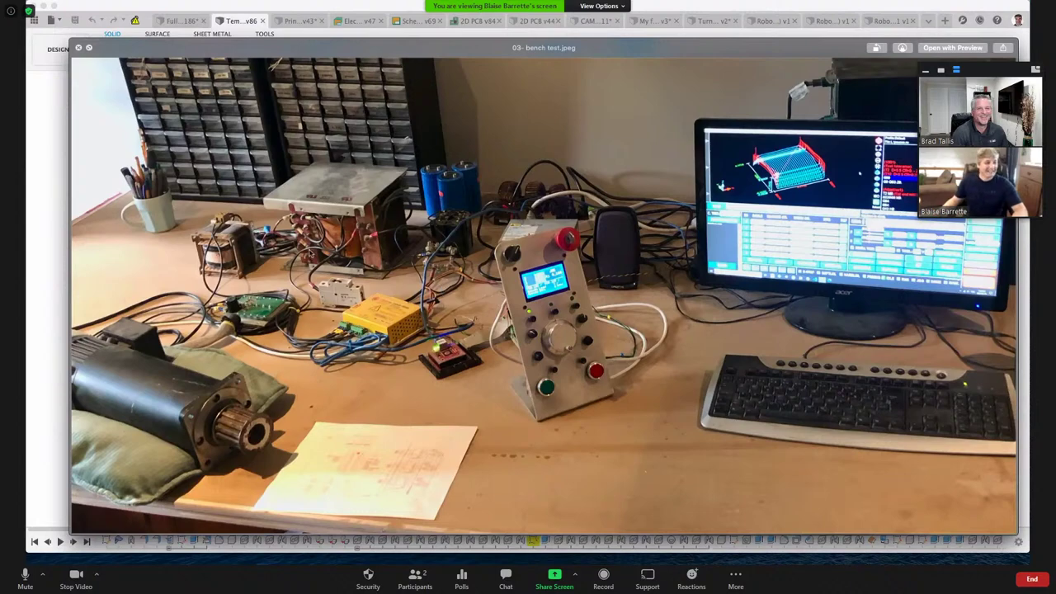
Step: Close the '03- bench test.jpeg' photo to return to the controller model
{"action": "key", "text": "Escape"}
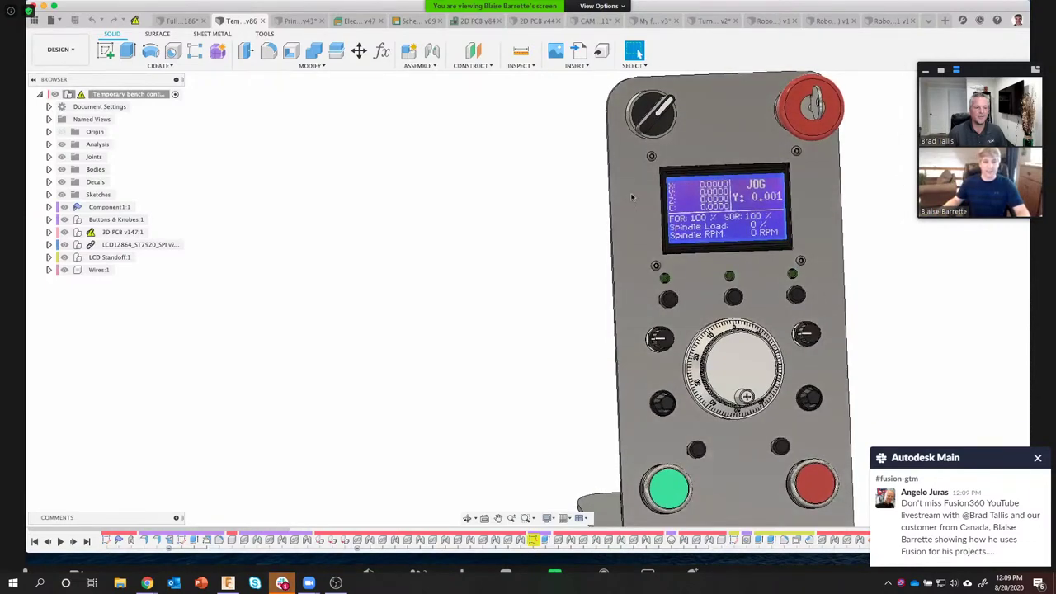
{"action": "scroll", "coordinate": [498, 197], "scroll_direction": "up", "scroll_amount": 3}
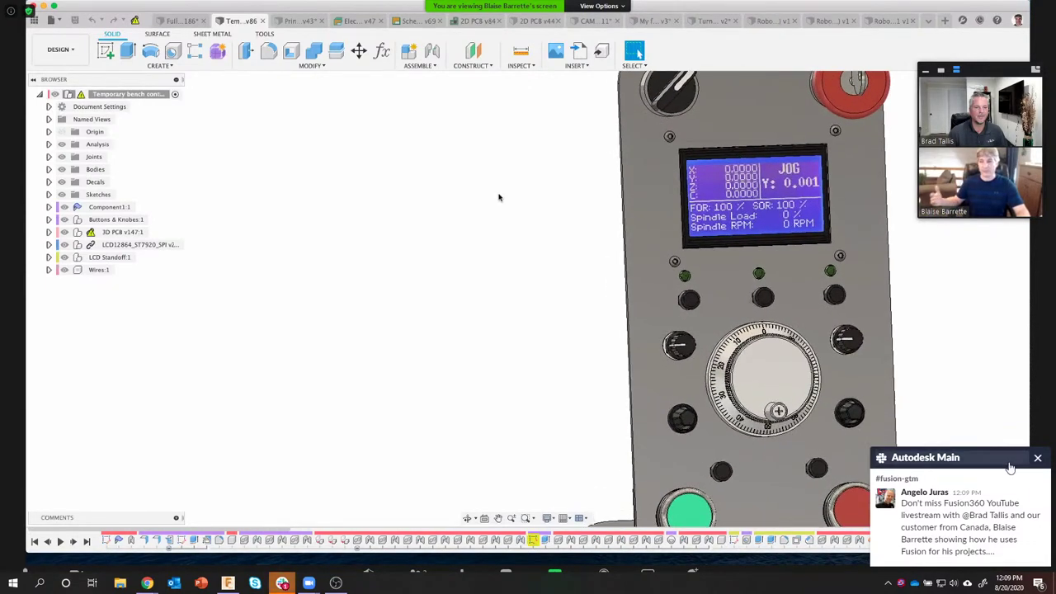
{"action": "scroll", "coordinate": [498, 197], "scroll_direction": "down", "scroll_amount": 1}
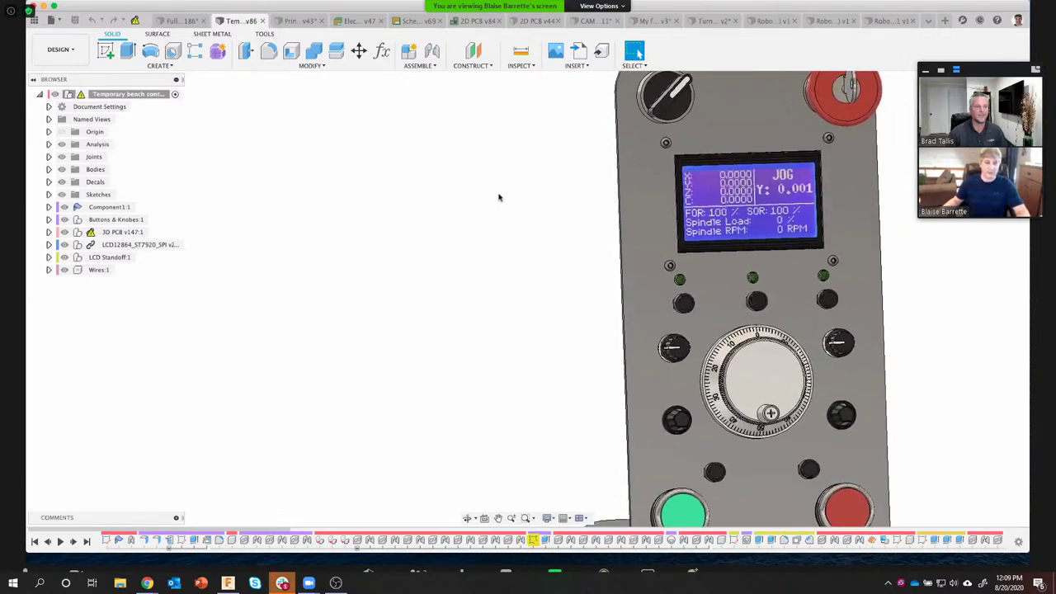
{"action": "scroll", "coordinate": [735, 201], "scroll_direction": "up", "scroll_amount": 1}
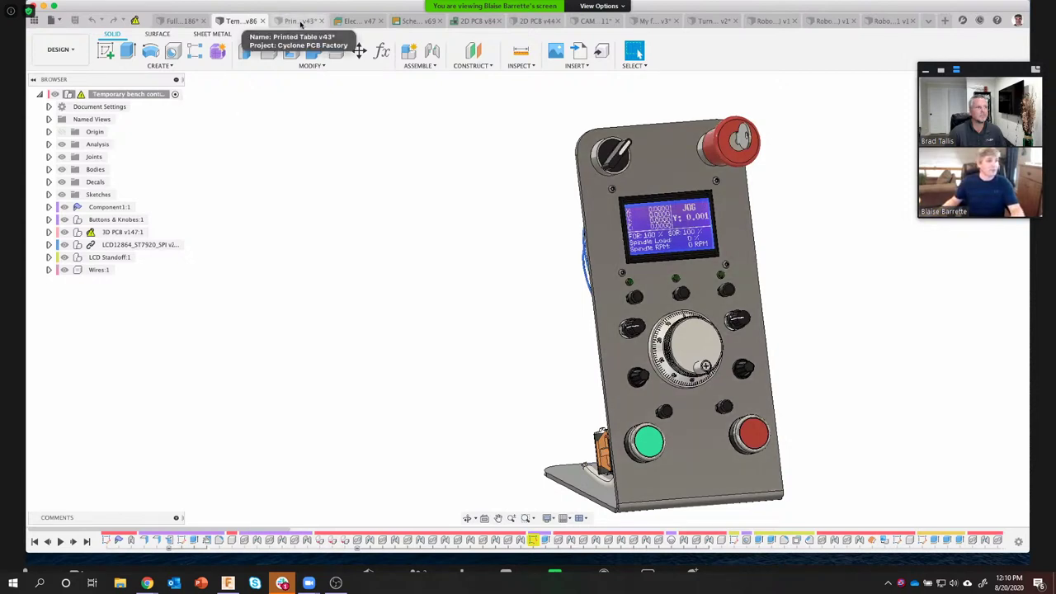
{"action": "left_click", "coordinate": [300, 22]}
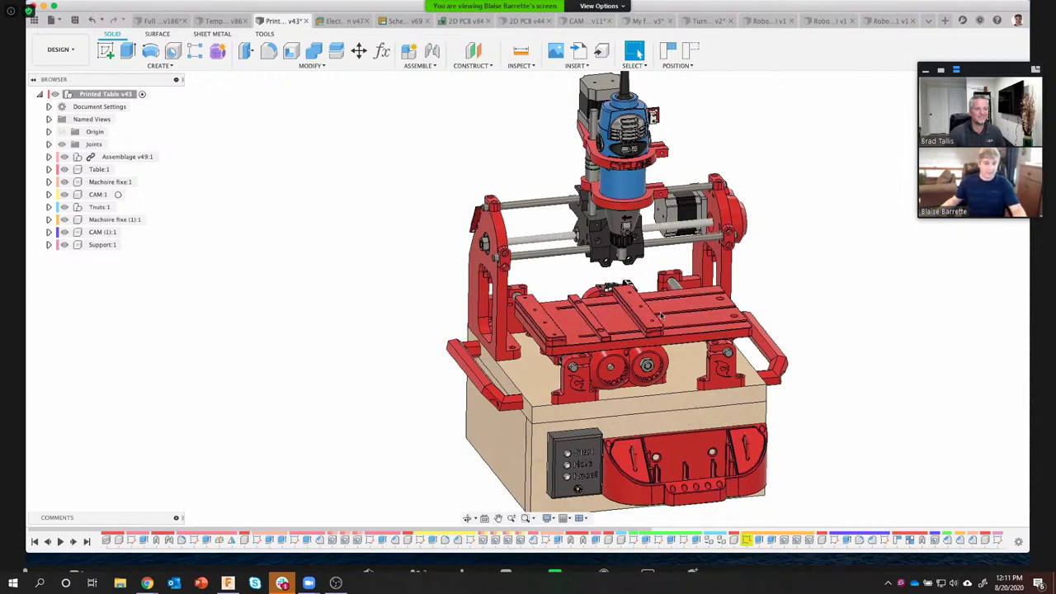
{"action": "middle_click_drag", "start_coordinate": [637, 326], "coordinate": [813, 420], "text": "shift"}
{"action": "scroll", "coordinate": [760, 405], "scroll_direction": "up", "scroll_amount": 4}
{"action": "scroll", "coordinate": [815, 421], "scroll_direction": "down", "scroll_amount": 5}
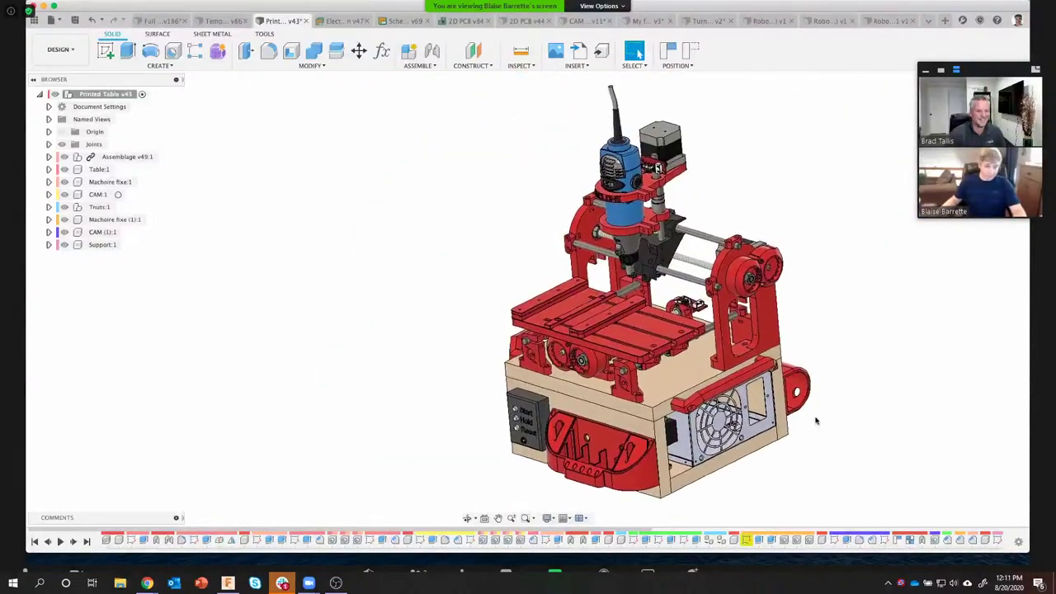
{"action": "scroll", "coordinate": [815, 420], "scroll_direction": "up", "scroll_amount": 2}
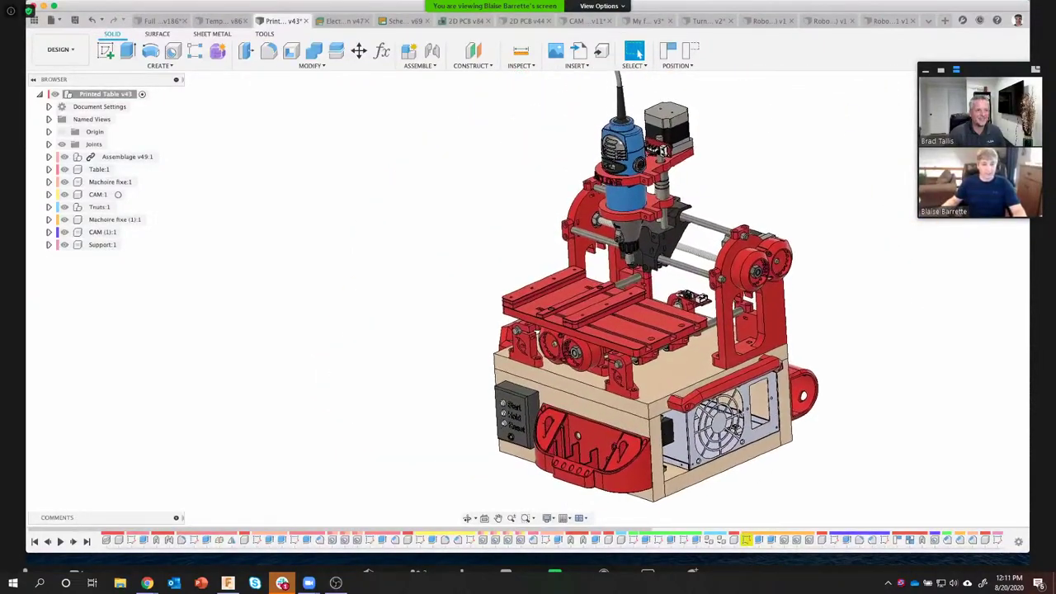
{"action": "middle_click_drag", "start_coordinate": [740, 411], "coordinate": [675, 421], "text": "shift"}
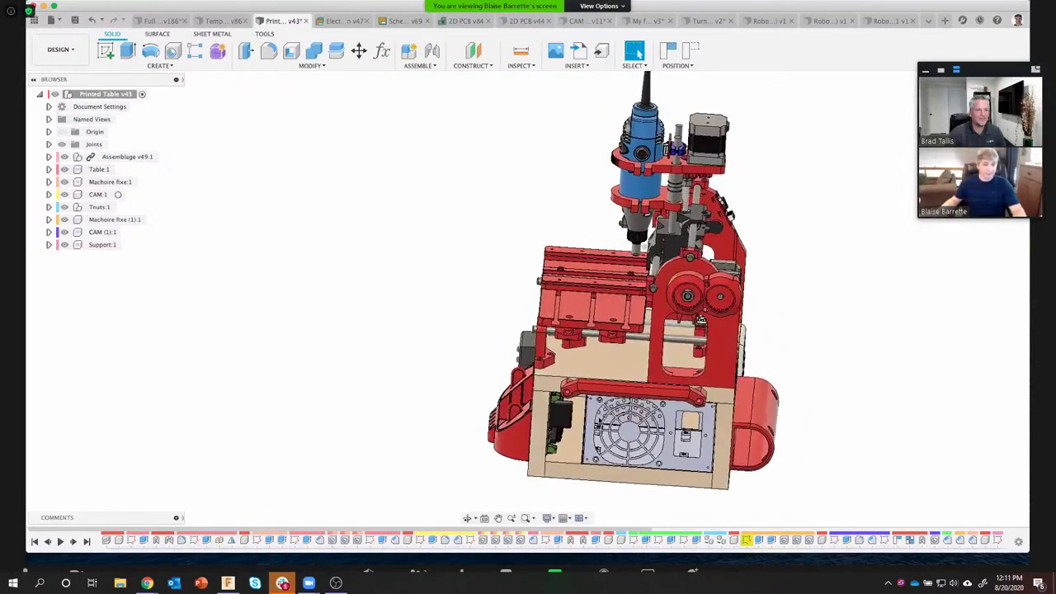
{"action": "middle_click_drag", "start_coordinate": [700, 320], "coordinate": [434, 368], "text": "shift"}
{"action": "scroll", "coordinate": [429, 365], "scroll_direction": "up", "scroll_amount": 5}
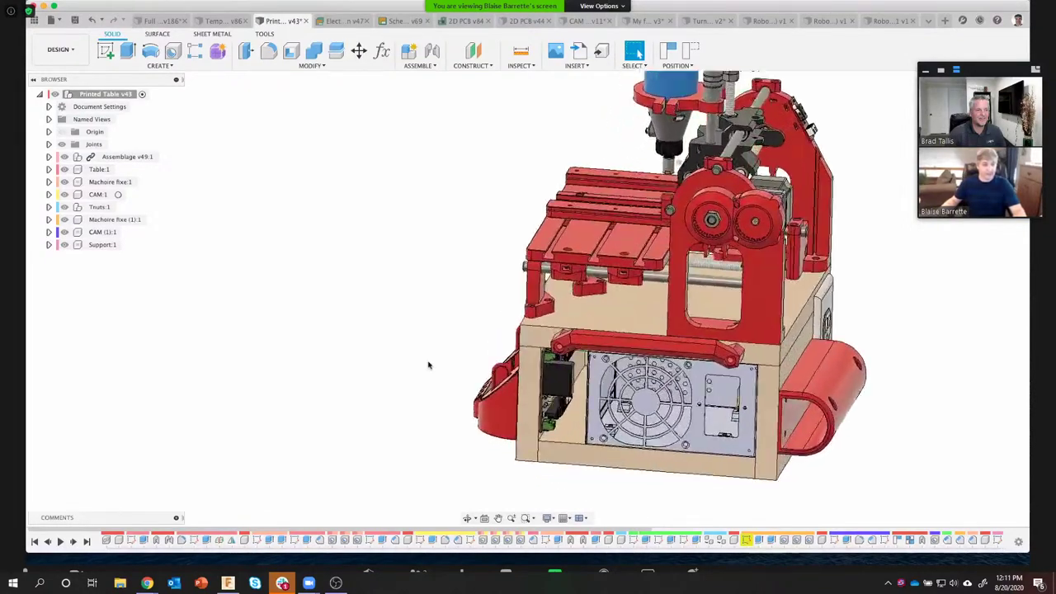
{"action": "middle_click_drag", "start_coordinate": [585, 334], "coordinate": [605, 353], "text": "shift"}
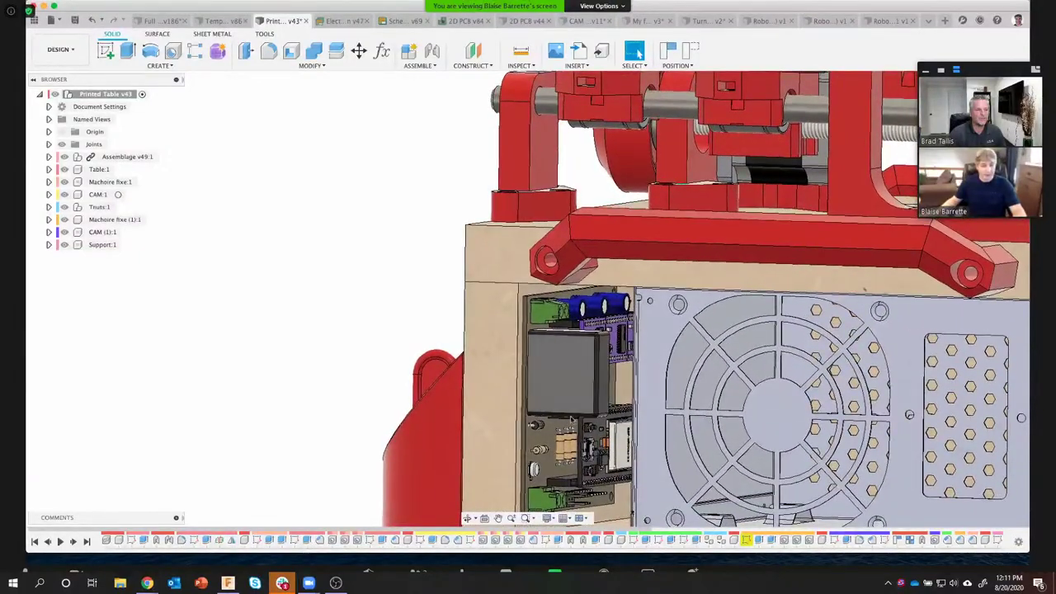
{"action": "middle_click_drag", "start_coordinate": [572, 420], "coordinate": [578, 411], "text": "shift"}
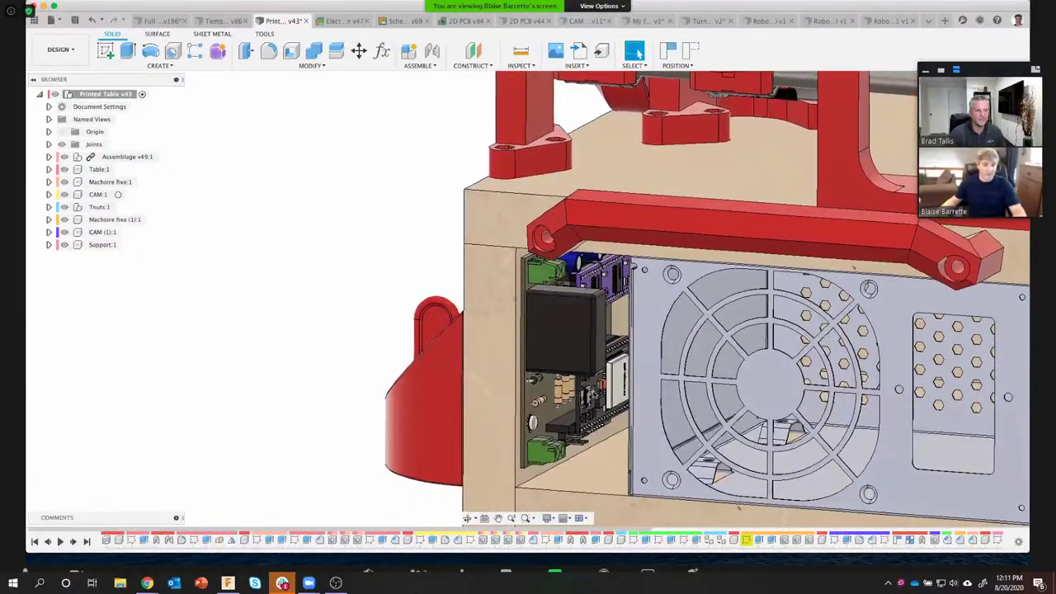
{"action": "scroll", "coordinate": [591, 223], "scroll_direction": "down", "scroll_amount": 3}
{"action": "middle_click_drag", "start_coordinate": [578, 239], "coordinate": [600, 334], "text": "shift"}
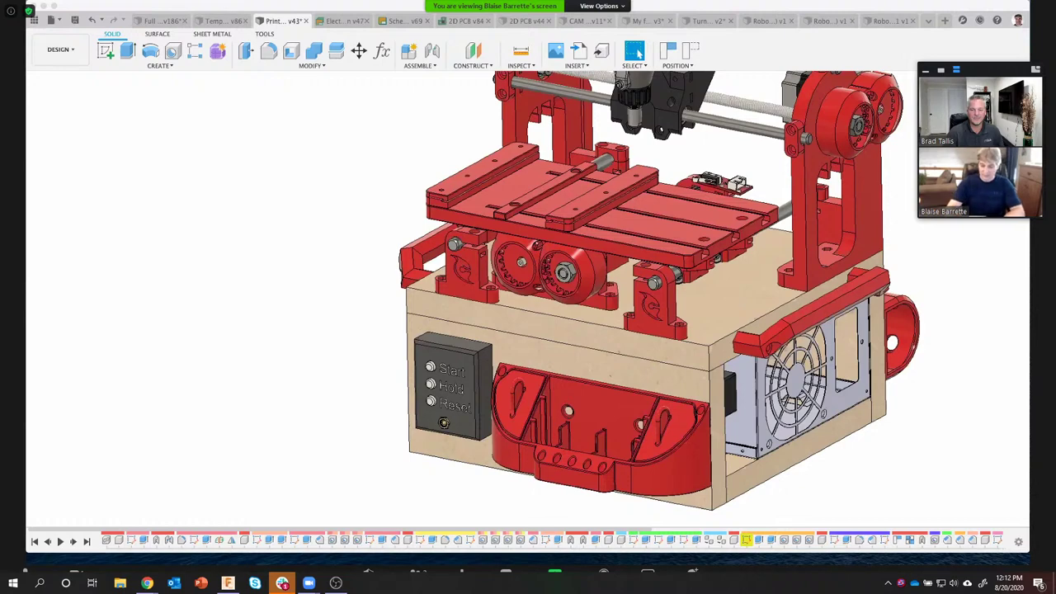
Step: Play the '04- Cyclone PCB Factory.m4v' clip with the volume raised
{"action": "key", "text": "XF86AudioRaiseVolume"}
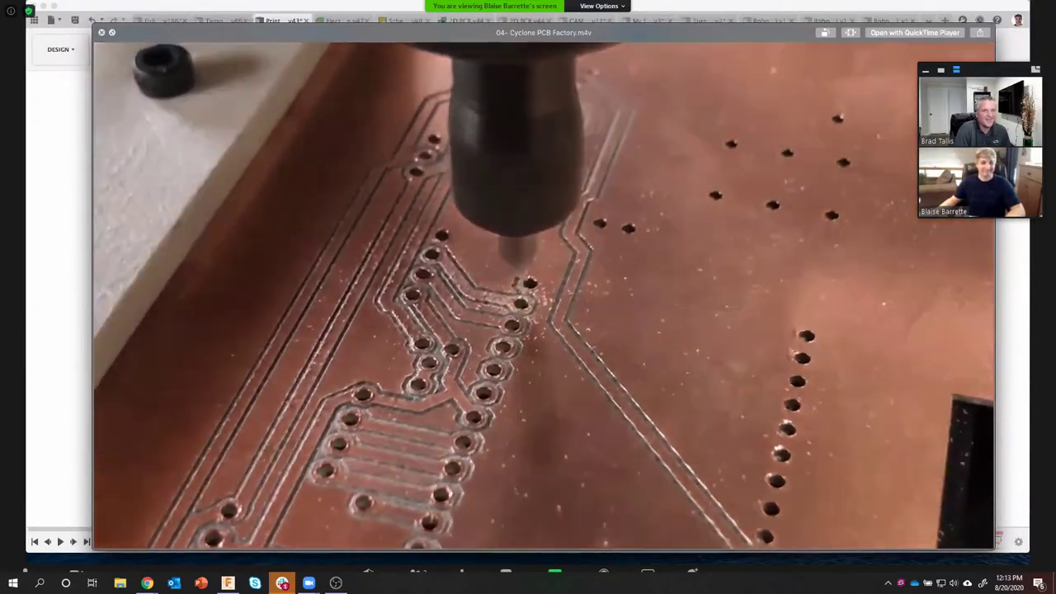
Step: Close the Cyclone milling video to return to the red Printed Table mill
{"action": "key", "text": "space"}
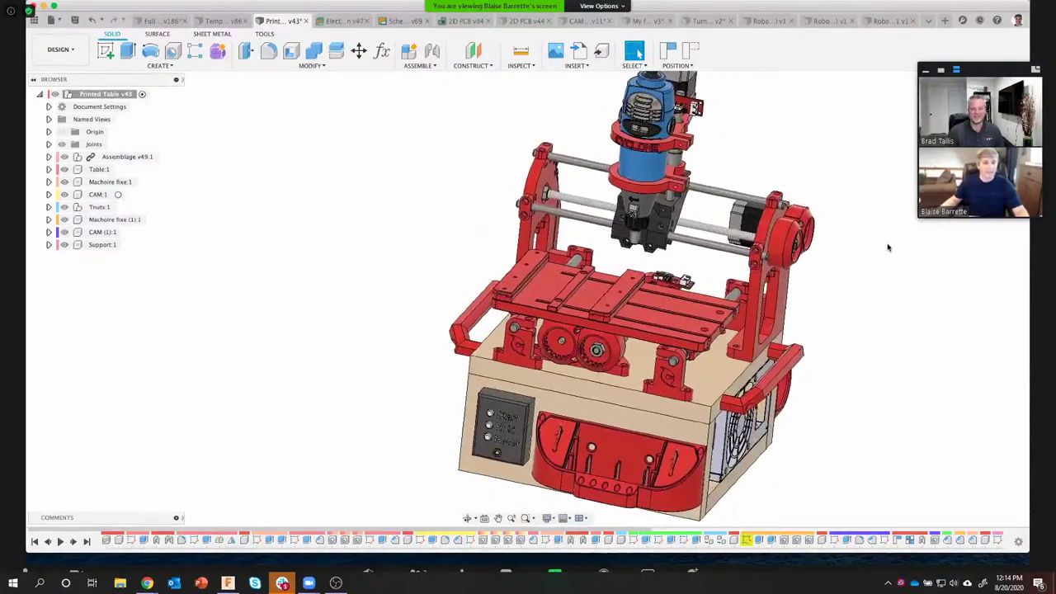
Step: Orbit the mill to view its base and power supply, then switch to Electronics Design v47
{"action": "middle_click_drag", "start_coordinate": [887, 248], "coordinate": [385, 195], "text": "shift"}
{"action": "scroll", "coordinate": [384, 195], "scroll_direction": "up", "scroll_amount": 3}
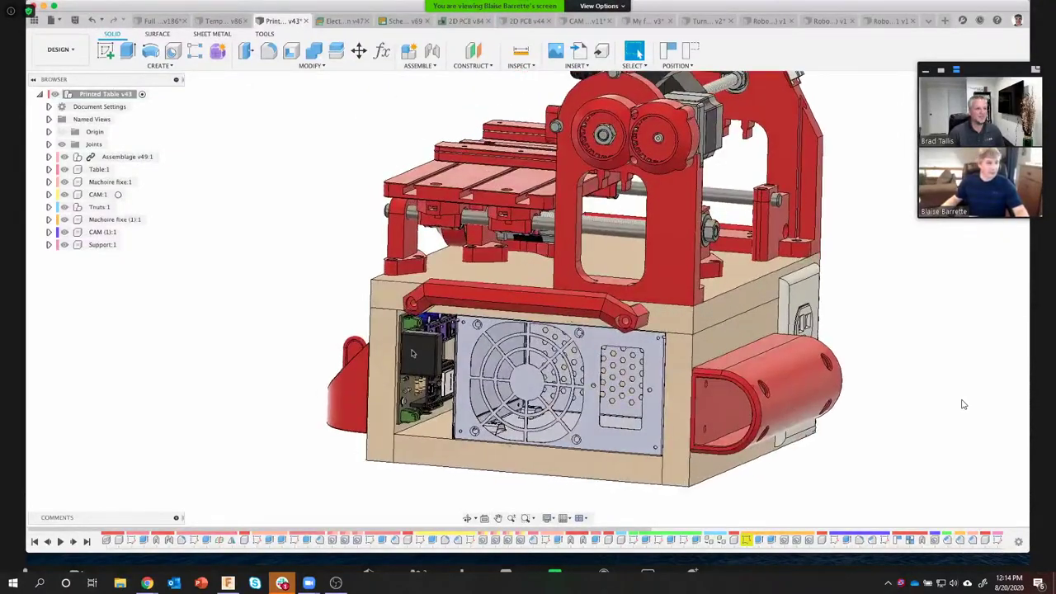
{"action": "middle_click_drag", "start_coordinate": [330, 239], "coordinate": [321, 243], "text": "shift"}
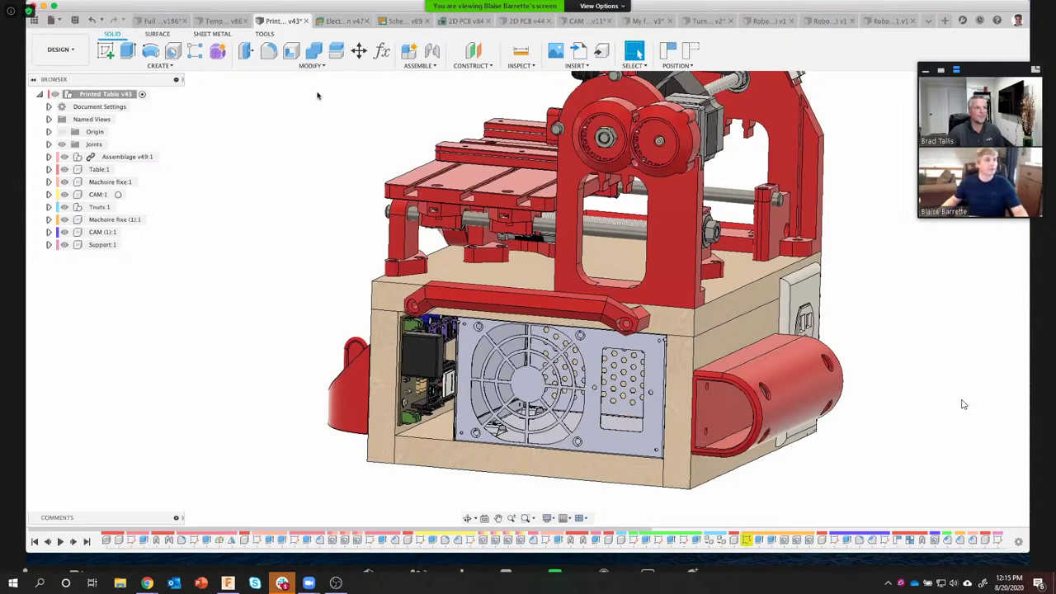
{"action": "left_click", "coordinate": [346, 21]}
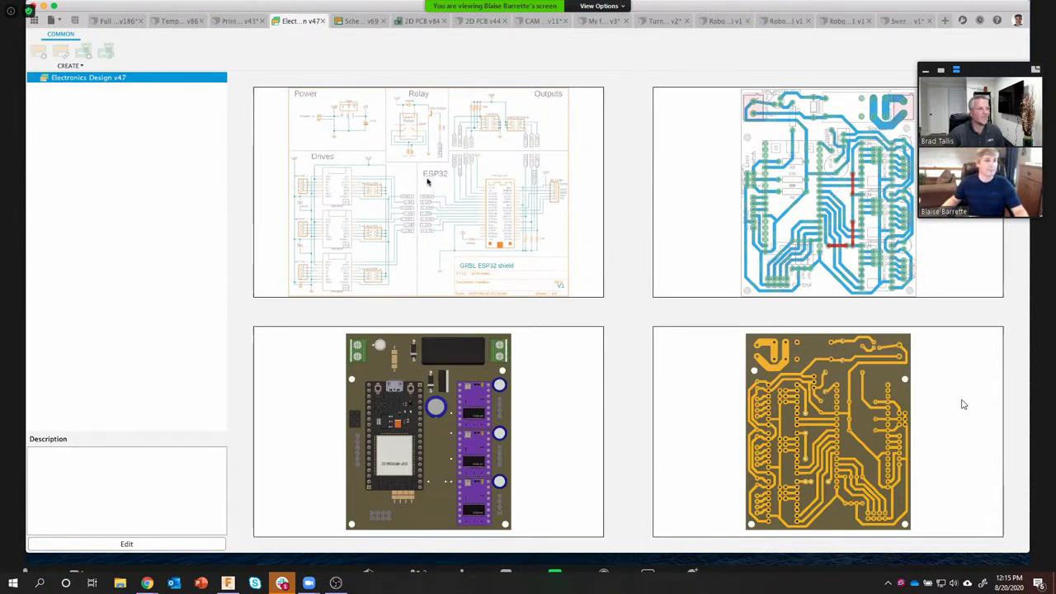
Step: Close the Schematic and 2D PCB documents and switch to 'My father's deck v3'
{"action": "left_click", "coordinate": [357, 22]}
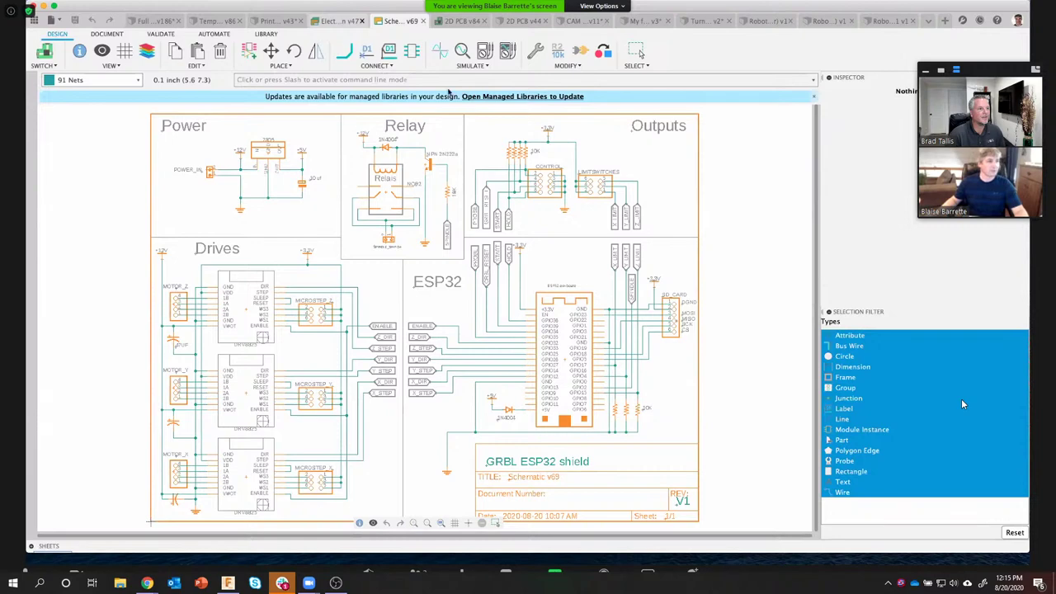
{"action": "key", "text": "ctrl+Tab"}
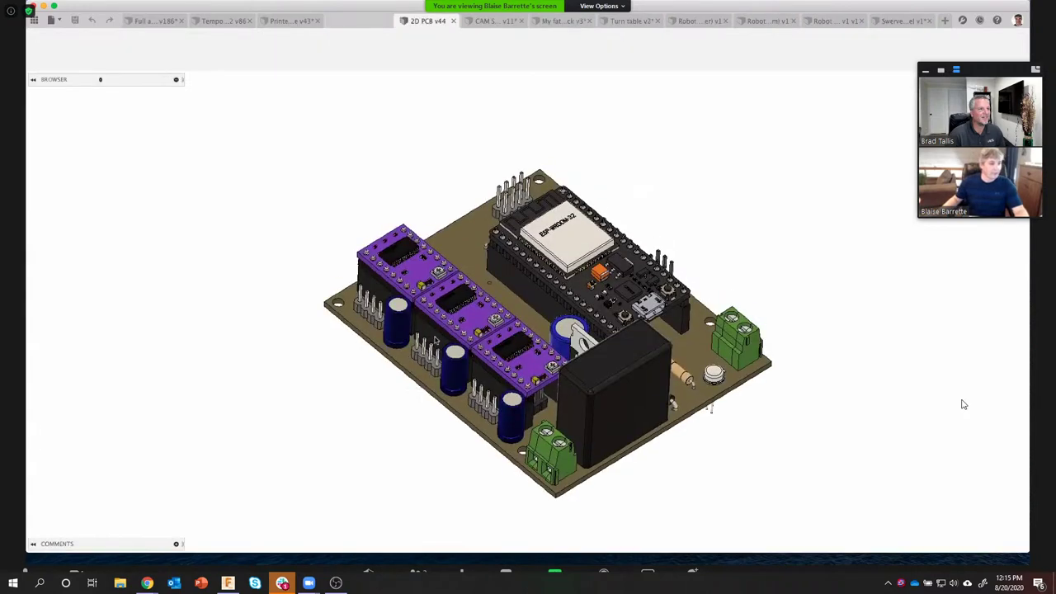
{"action": "key", "text": "ctrl+w"}
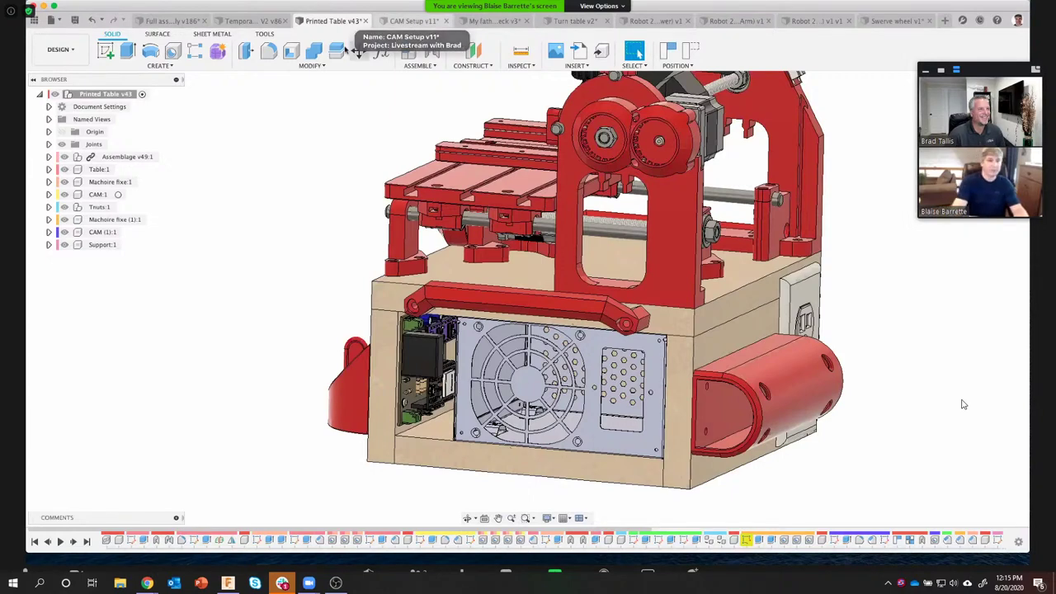
{"action": "left_click", "coordinate": [492, 20]}
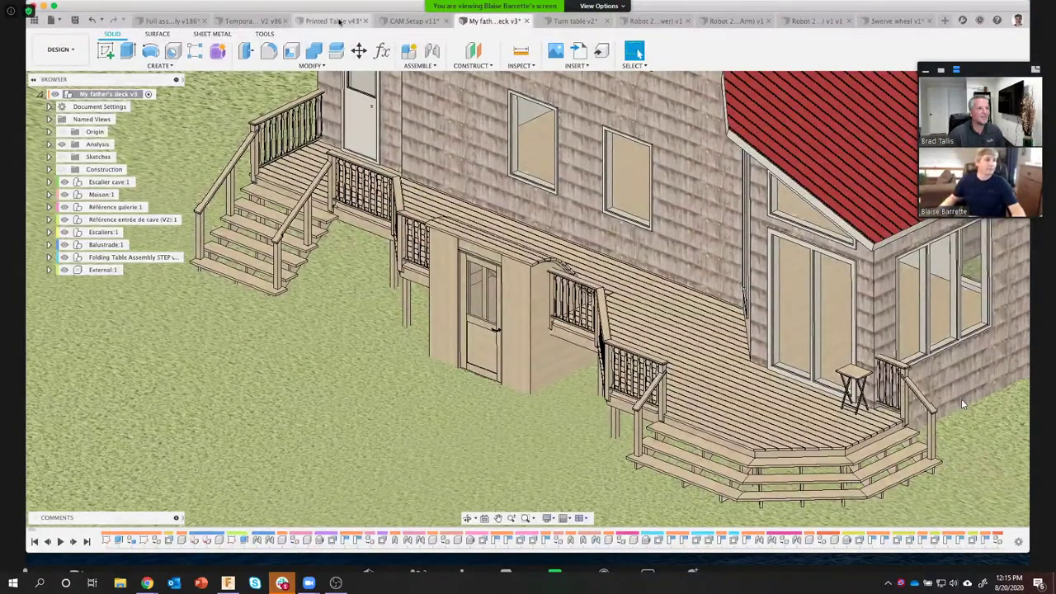
Step: Return to the Printed Table document to begin a new electronics design
{"action": "left_click", "coordinate": [345, 21]}
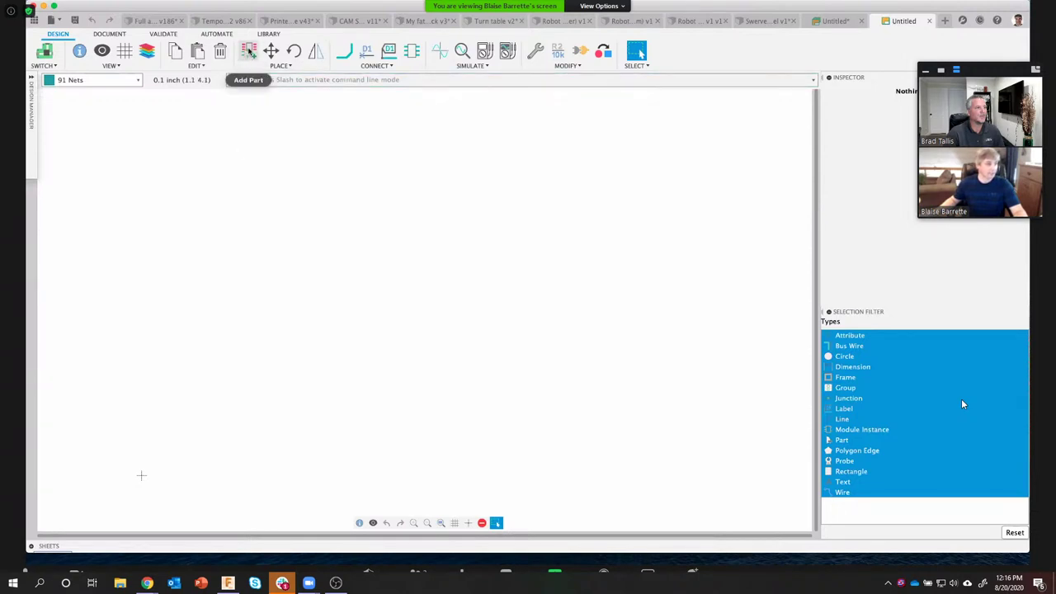
Step: Browse the Custom Boards library parts and pick ESP32_DEV_BOARD_38_PINS for placement
{"action": "left_click", "coordinate": [248, 51]}
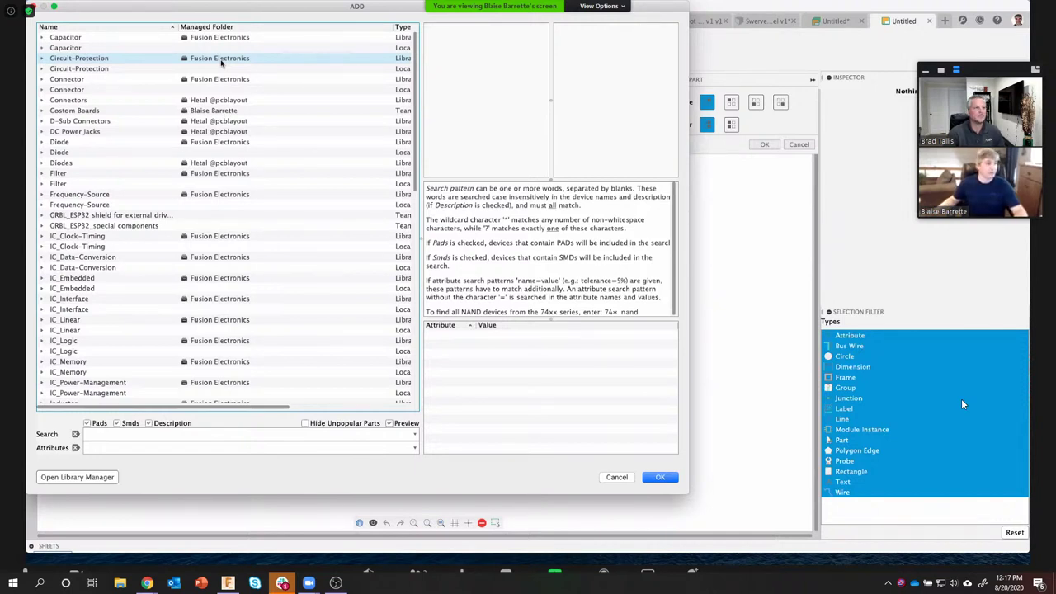
{"action": "left_click", "coordinate": [81, 111]}
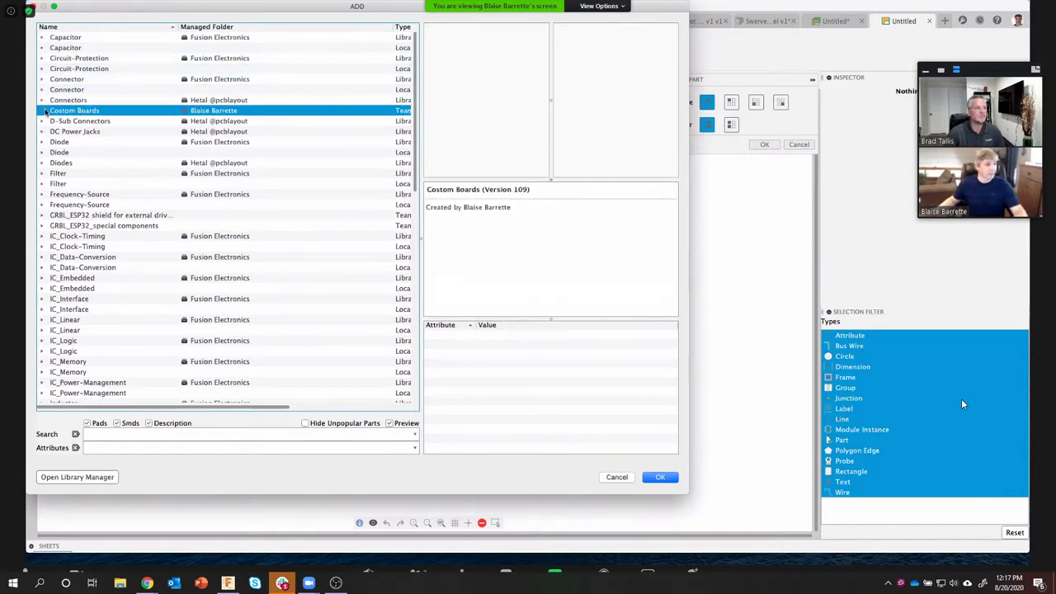
{"action": "left_click", "coordinate": [43, 110]}
{"action": "left_click", "coordinate": [78, 121]}
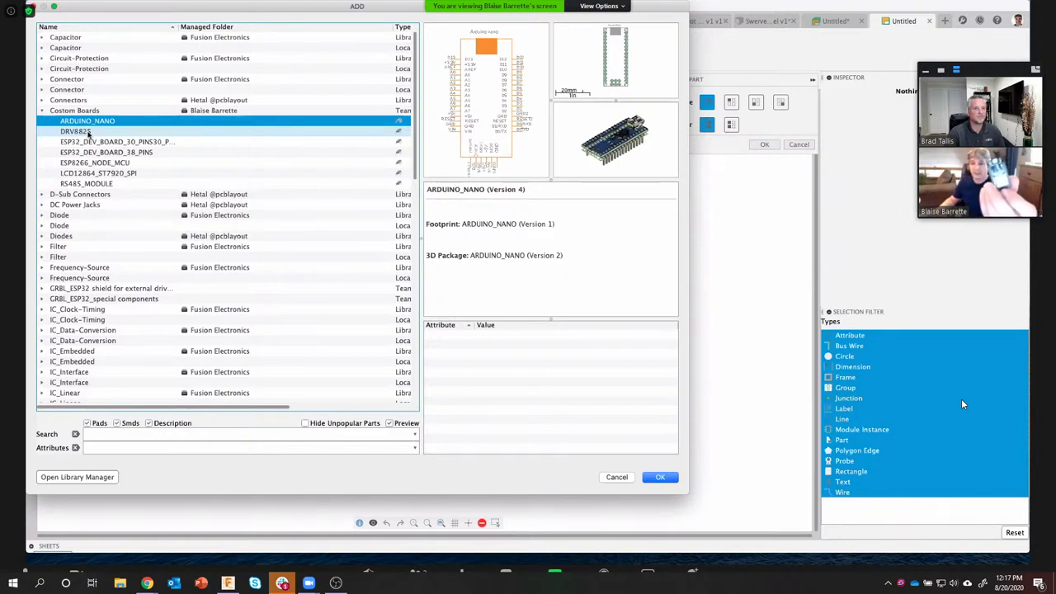
{"action": "left_click", "coordinate": [83, 132]}
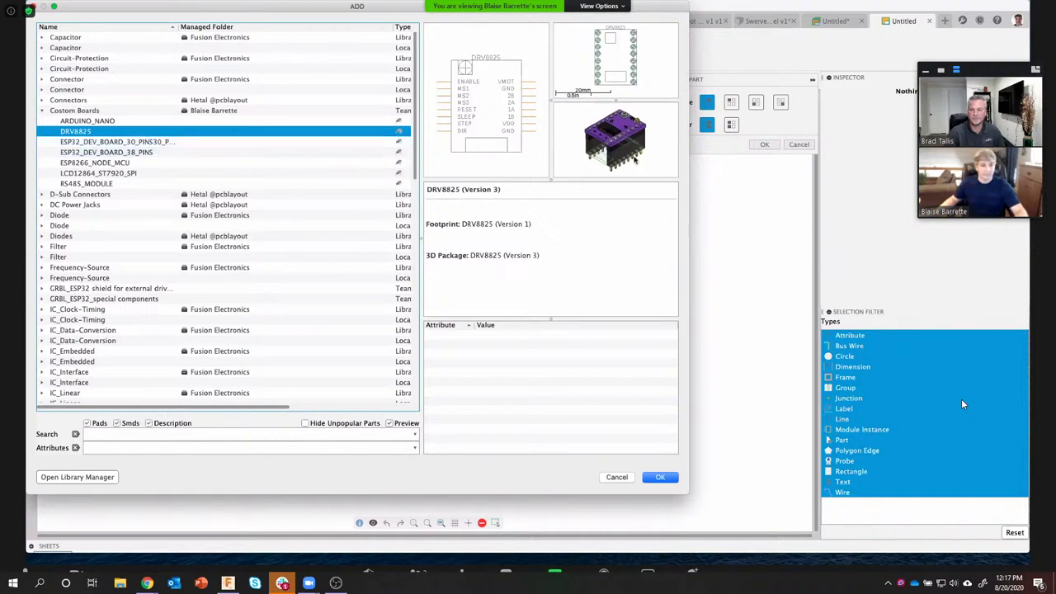
{"action": "left_click", "coordinate": [198, 142]}
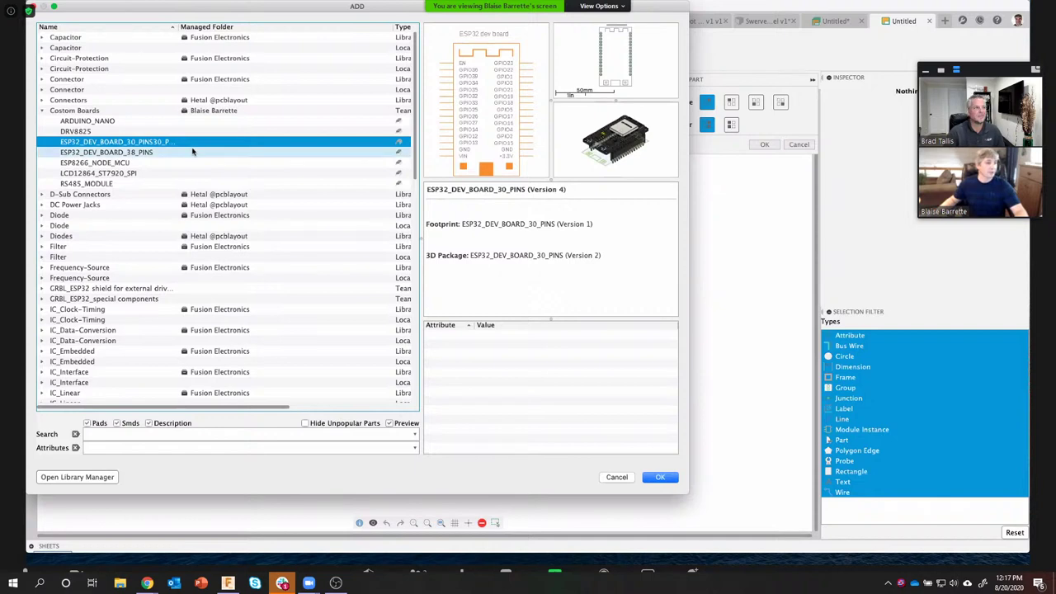
{"action": "left_click", "coordinate": [193, 153]}
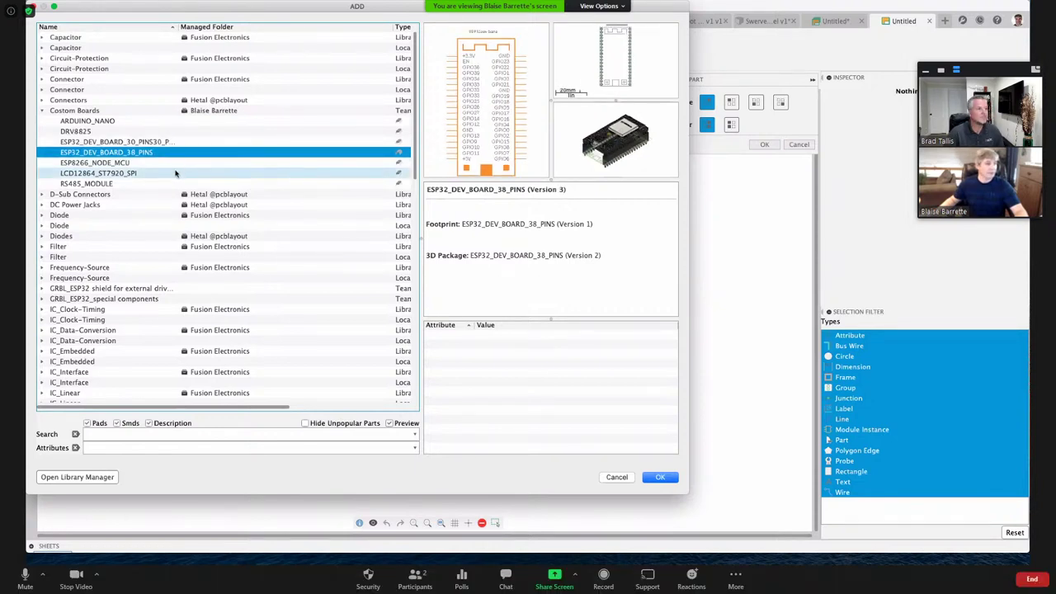
{"action": "left_click", "coordinate": [175, 172]}
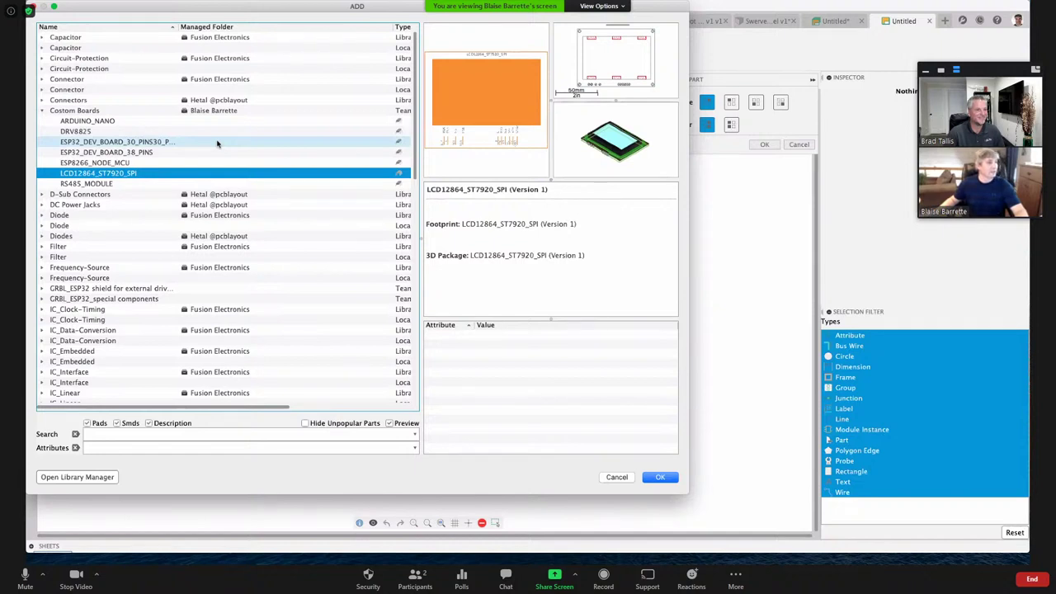
{"action": "double_click", "coordinate": [198, 152]}
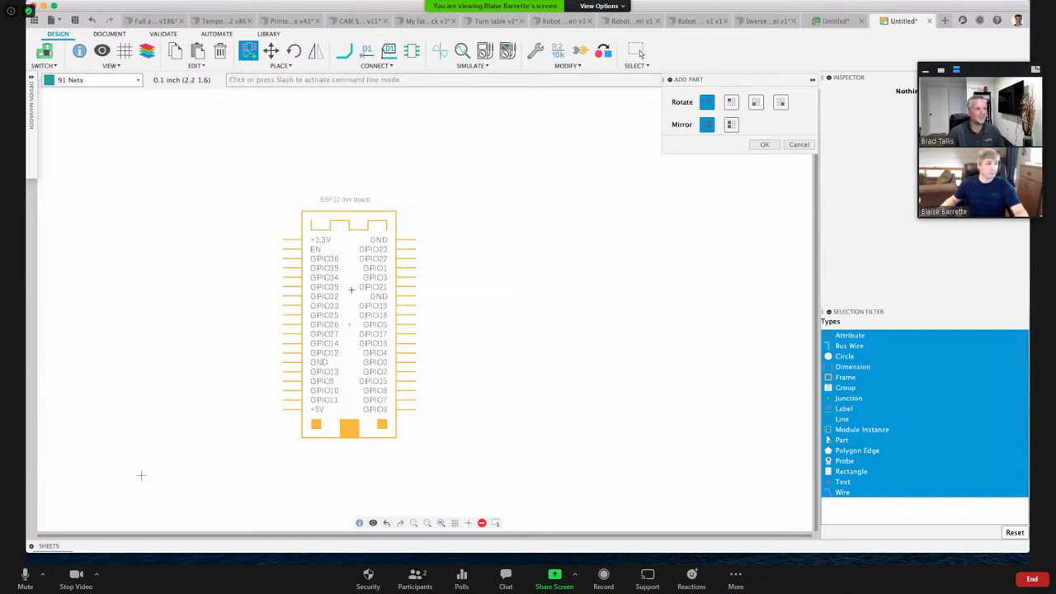
Step: Place the ESP32 board, then add the LCD12864_ST7920_SPI display rotated 180° to its right
{"action": "left_click", "coordinate": [351, 289]}
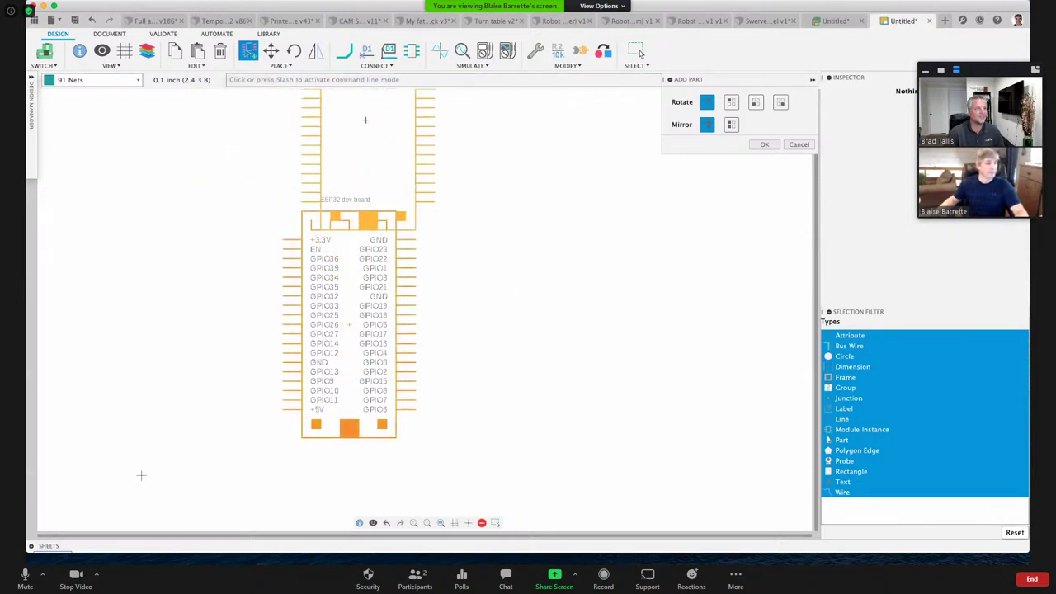
{"action": "key", "text": "Escape"}
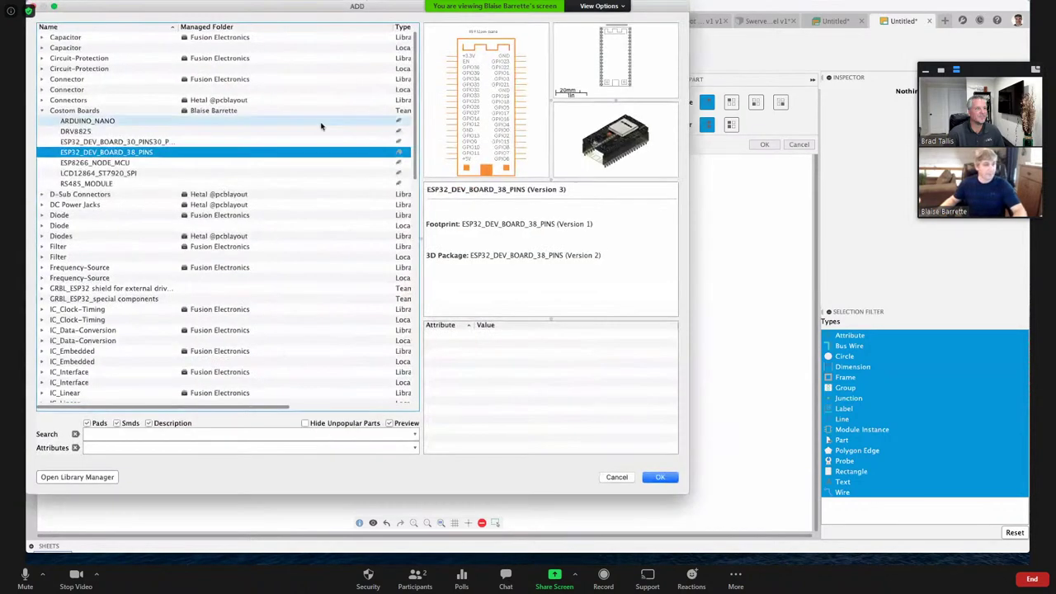
{"action": "left_click", "coordinate": [108, 173]}
{"action": "double_click", "coordinate": [108, 173]}
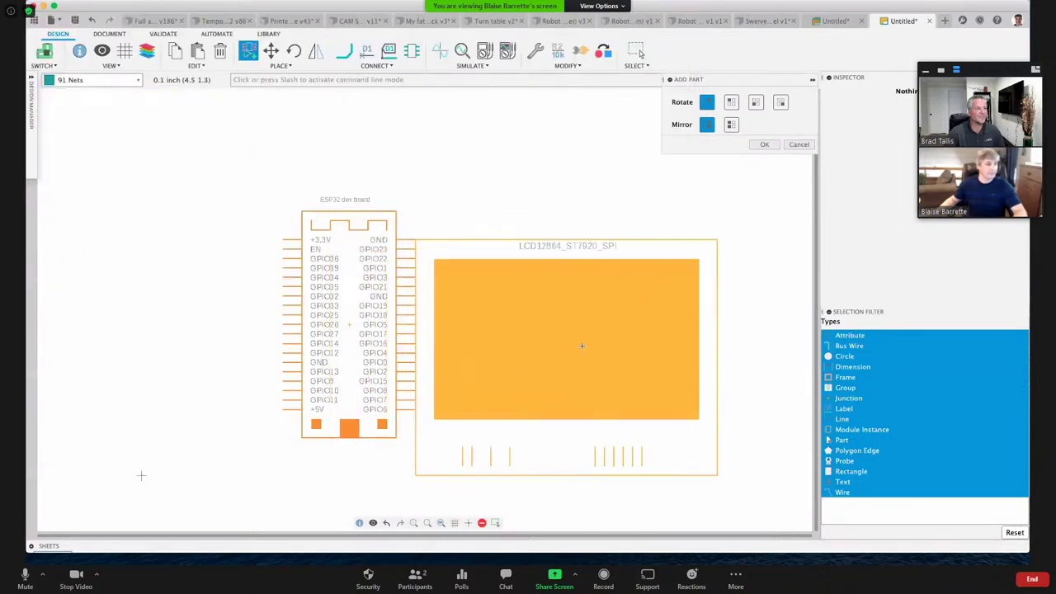
{"action": "right_click", "coordinate": [612, 329]}
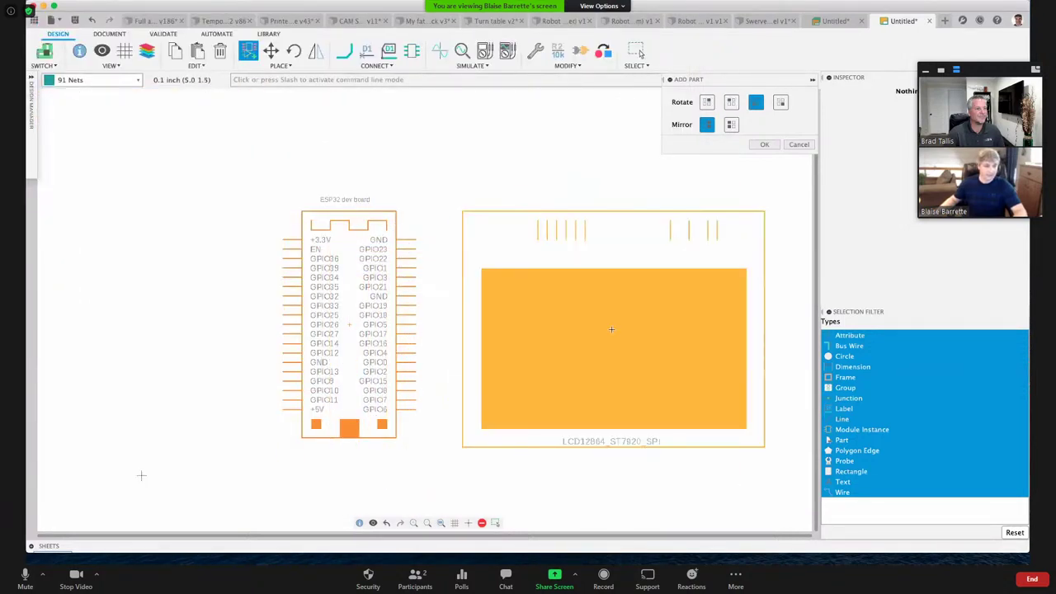
{"action": "right_click", "coordinate": [611, 329]}
{"action": "left_click", "coordinate": [624, 347]}
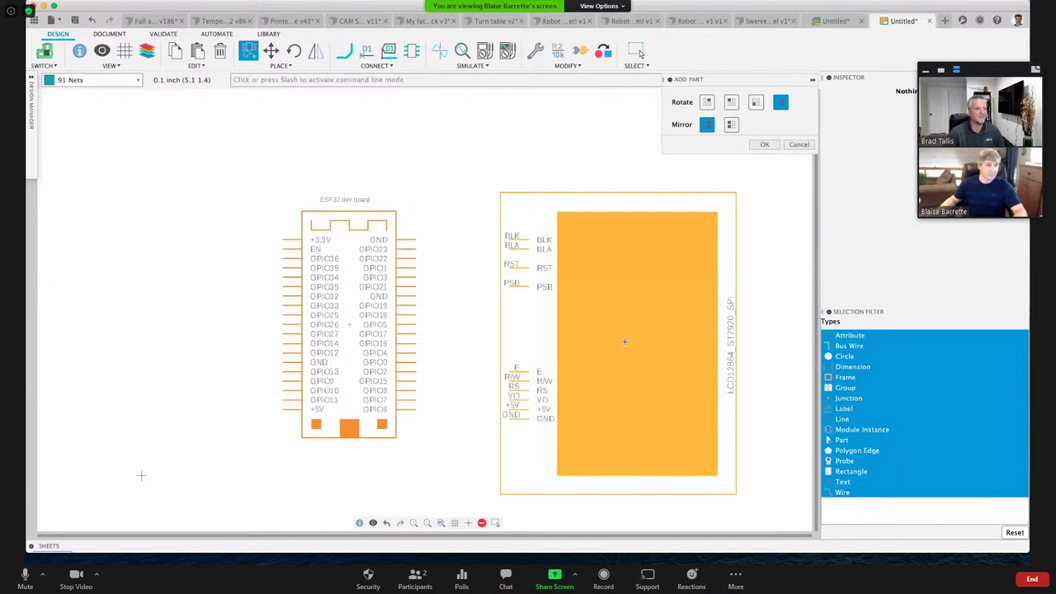
{"action": "key", "text": "Escape"}
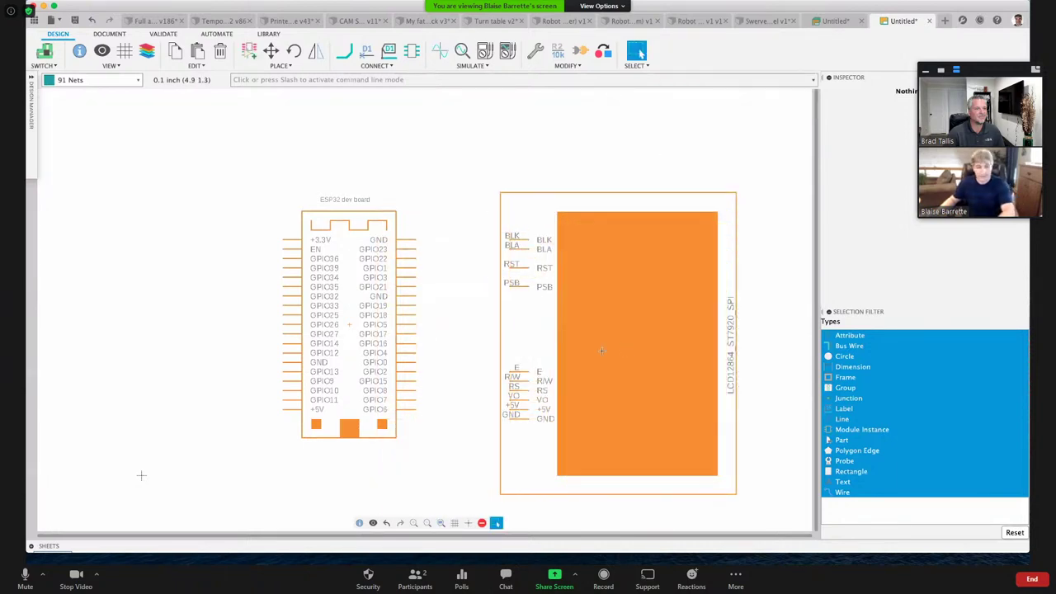
Step: Wire the LCD GND and +5V pins to the ESP32 GND and +5V pins
{"action": "key", "text": "n"}
{"action": "left_click", "coordinate": [510, 419]}
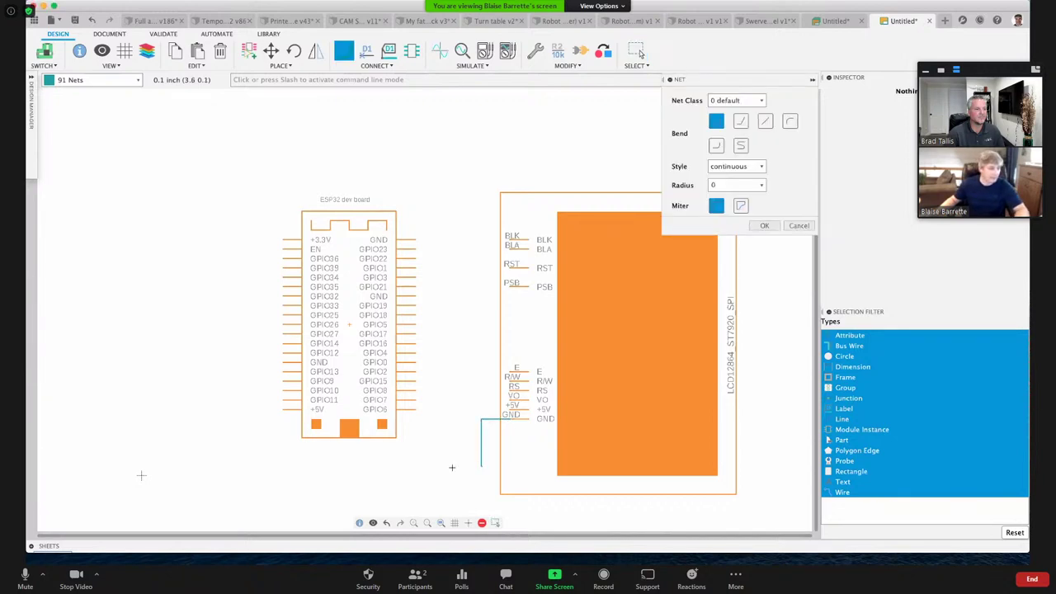
{"action": "left_click", "coordinate": [236, 381]}
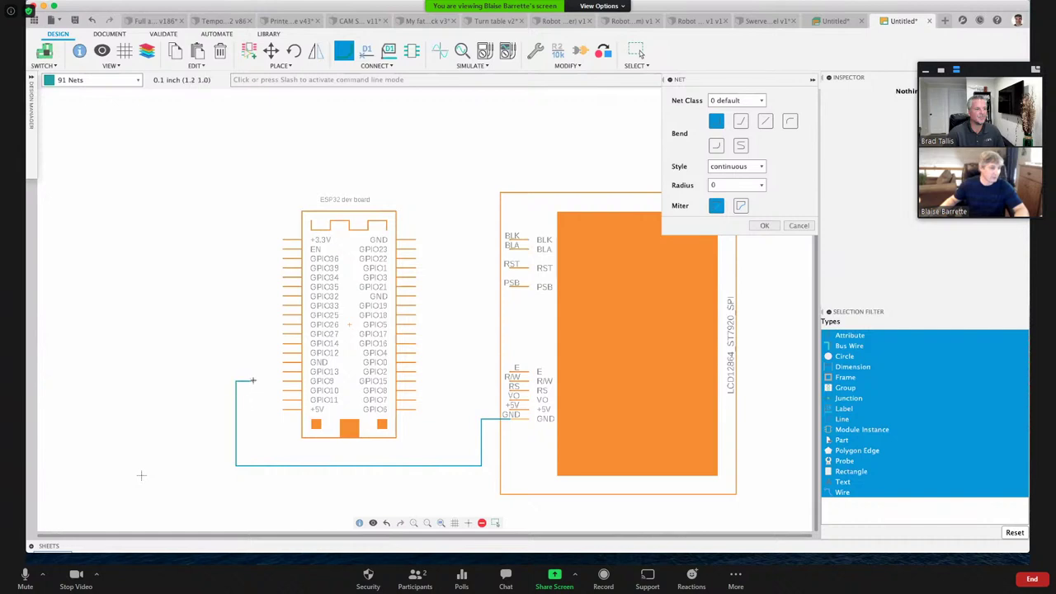
{"action": "left_click", "coordinate": [284, 363]}
{"action": "left_click", "coordinate": [512, 409]}
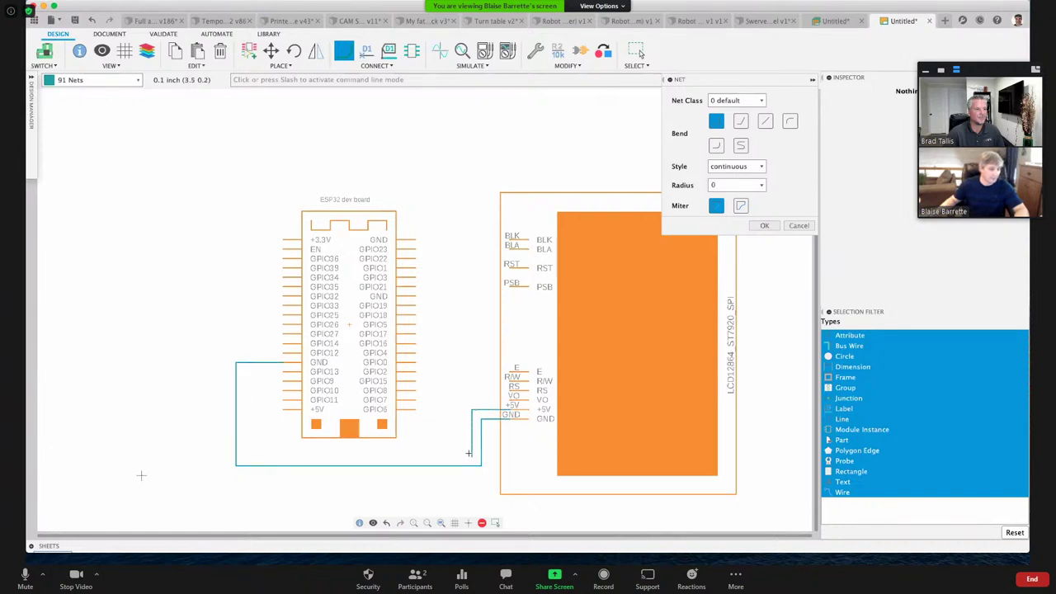
{"action": "left_click", "coordinate": [470, 454]}
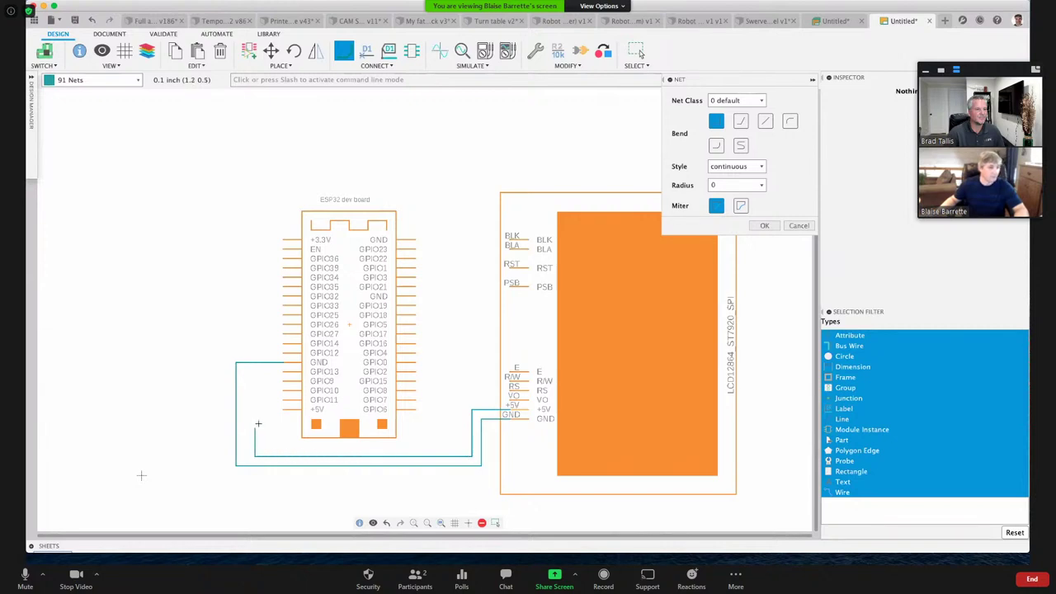
{"action": "left_click", "coordinate": [256, 410]}
{"action": "left_click", "coordinate": [283, 409]}
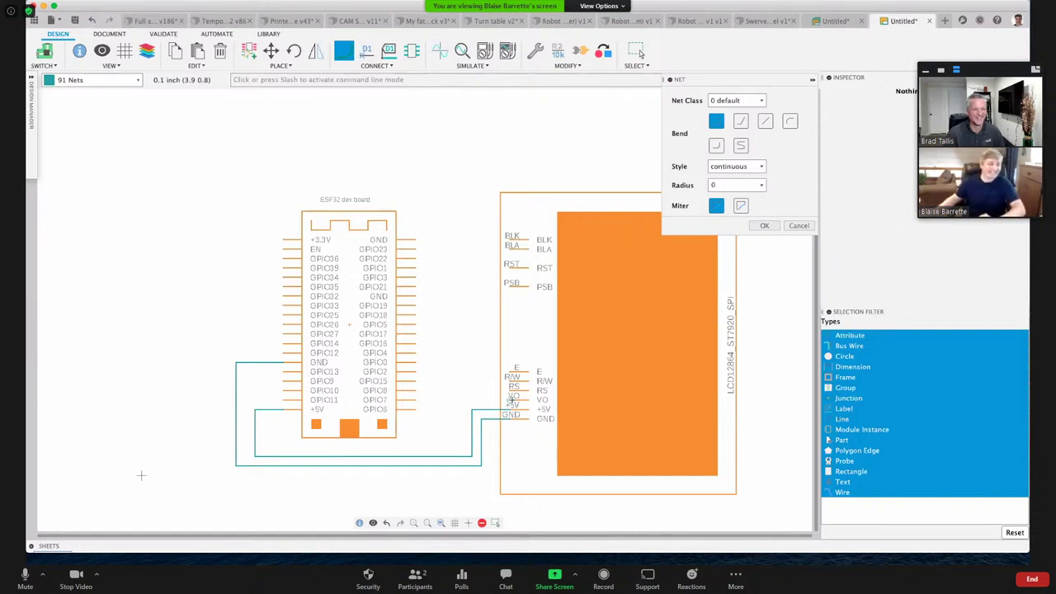
Step: Connect the LCD VO, RS, R/W and E pins to ESP32 GPIO7, GPIO8 and GPIO15
{"action": "left_click", "coordinate": [510, 399]}
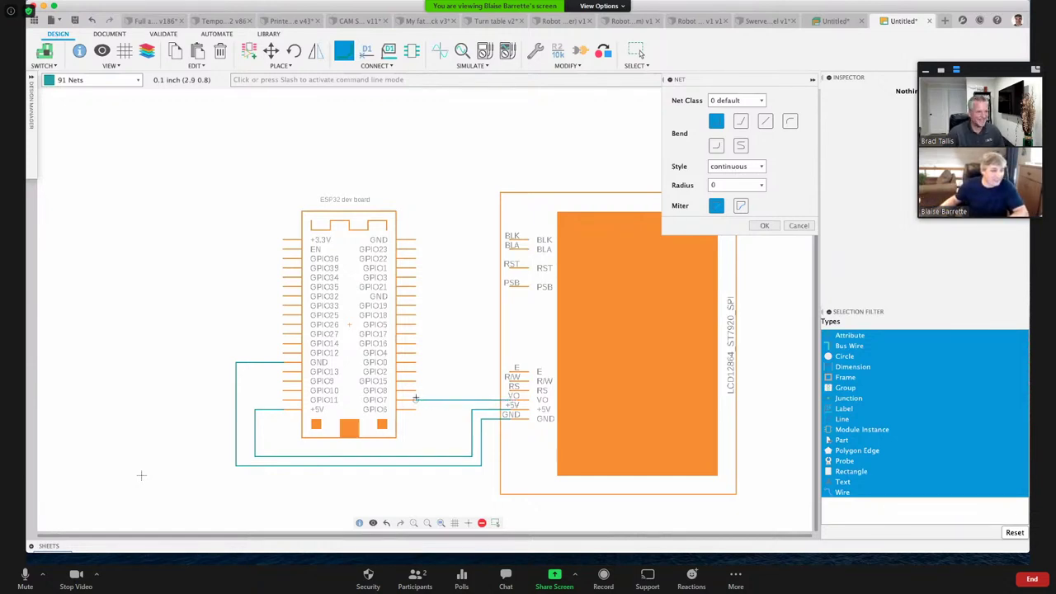
{"action": "left_click", "coordinate": [415, 399]}
{"action": "left_click", "coordinate": [510, 388]}
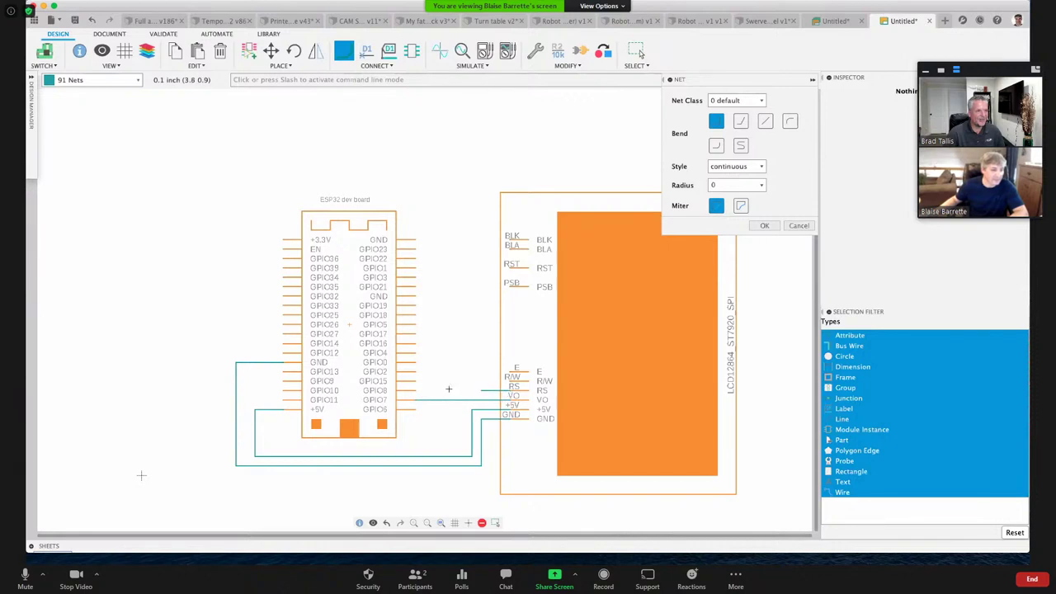
{"action": "left_click", "coordinate": [415, 390]}
{"action": "left_click", "coordinate": [511, 379]}
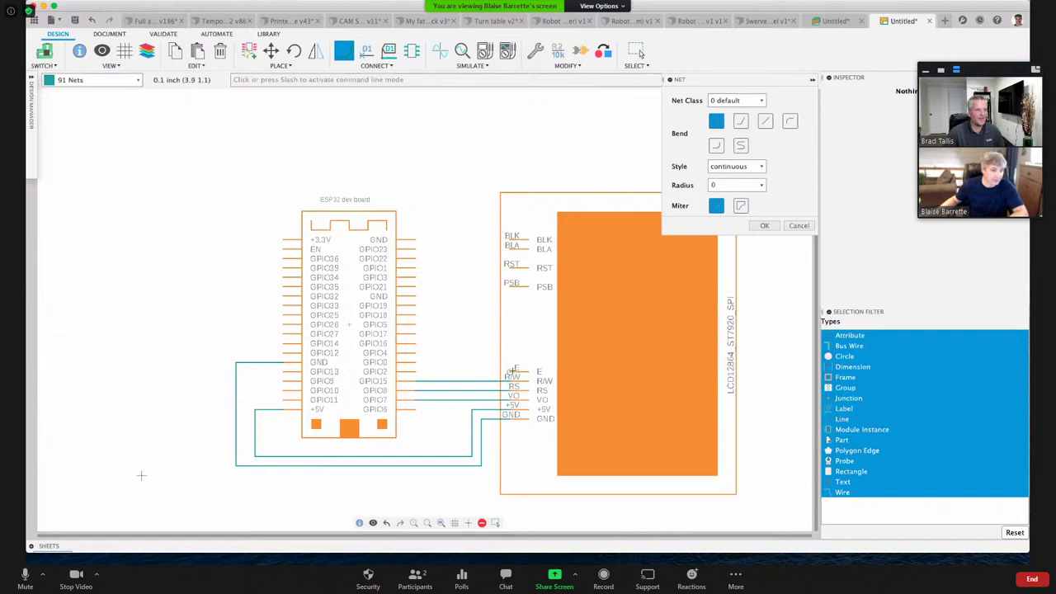
{"action": "left_click", "coordinate": [513, 370]}
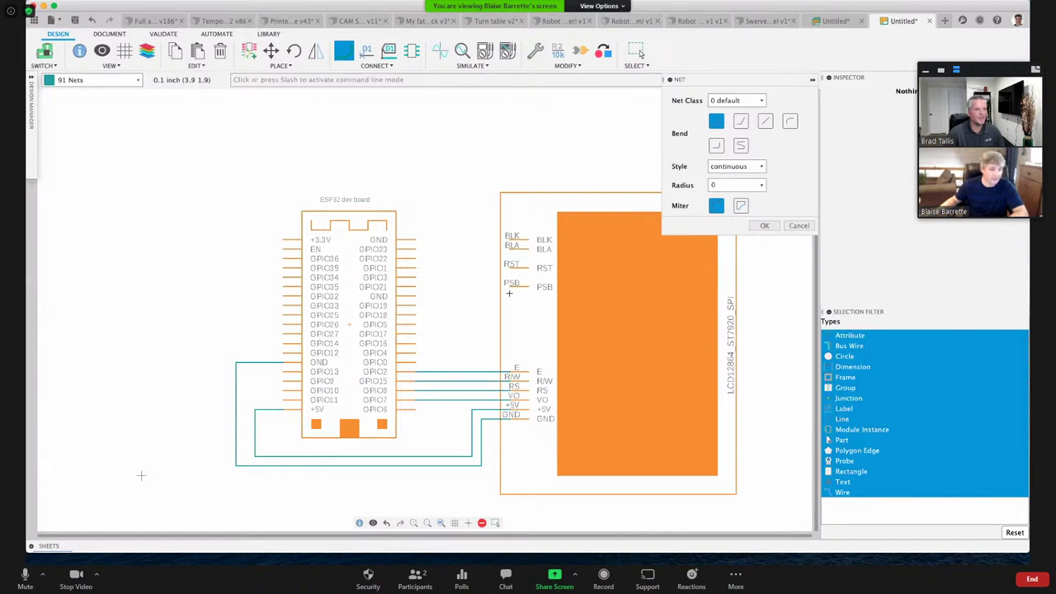
Step: Wire the LCD PSB, RST, BLA and BLK pins, ending BLK on ESP32 GND
{"action": "left_click", "coordinate": [509, 286]}
{"action": "left_click", "coordinate": [509, 267]}
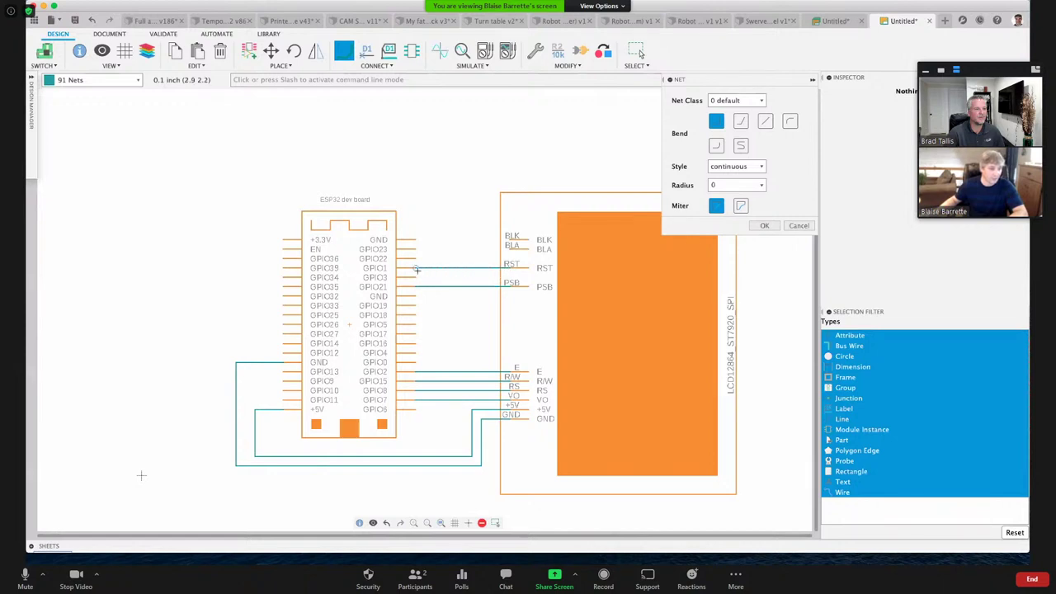
{"action": "left_click", "coordinate": [511, 249]}
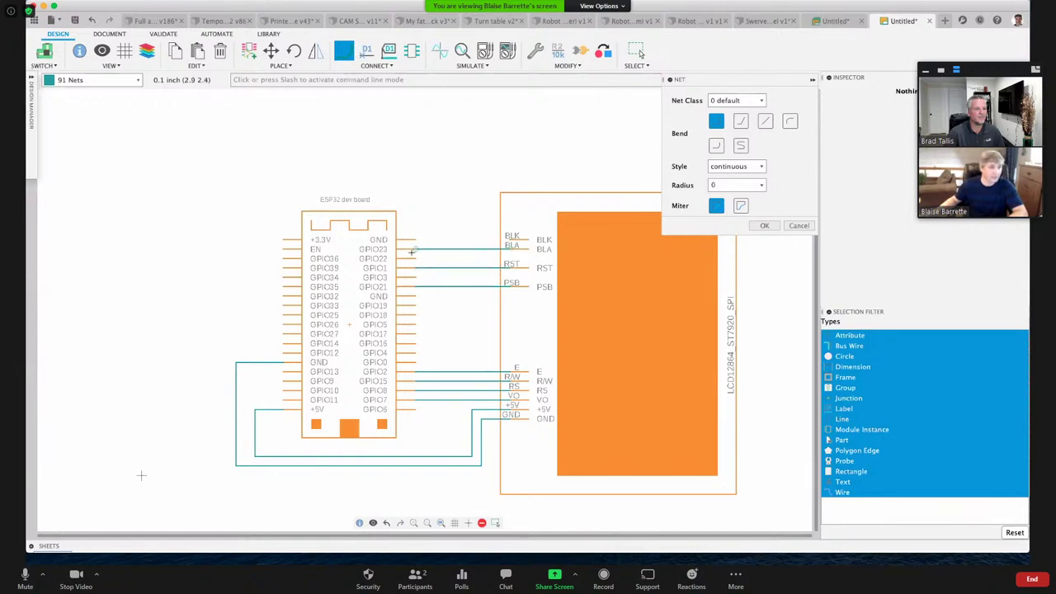
{"action": "left_click", "coordinate": [510, 237]}
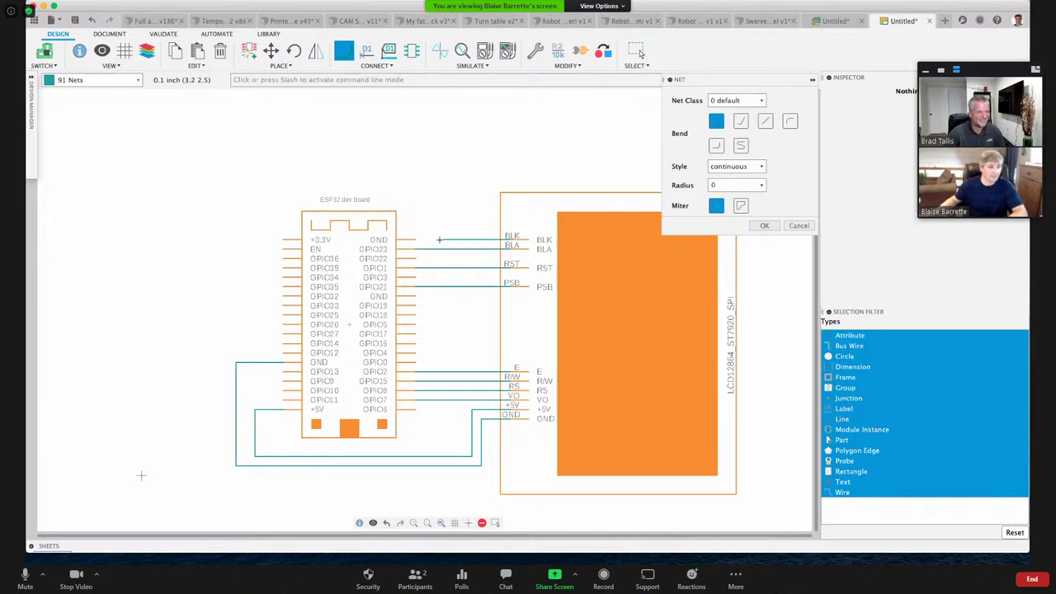
{"action": "left_click", "coordinate": [417, 239]}
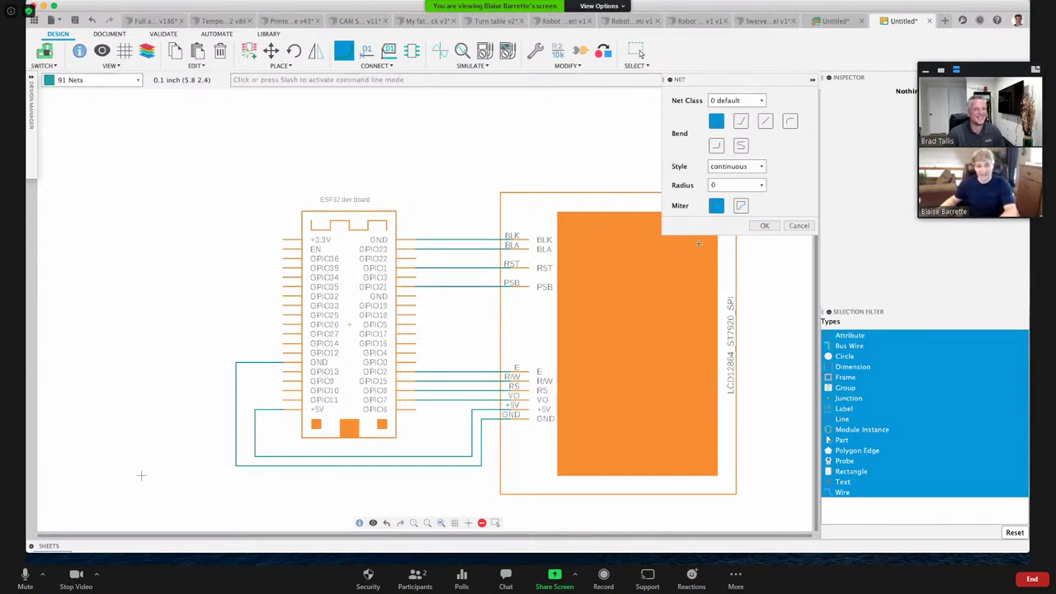
{"action": "left_click", "coordinate": [639, 52]}
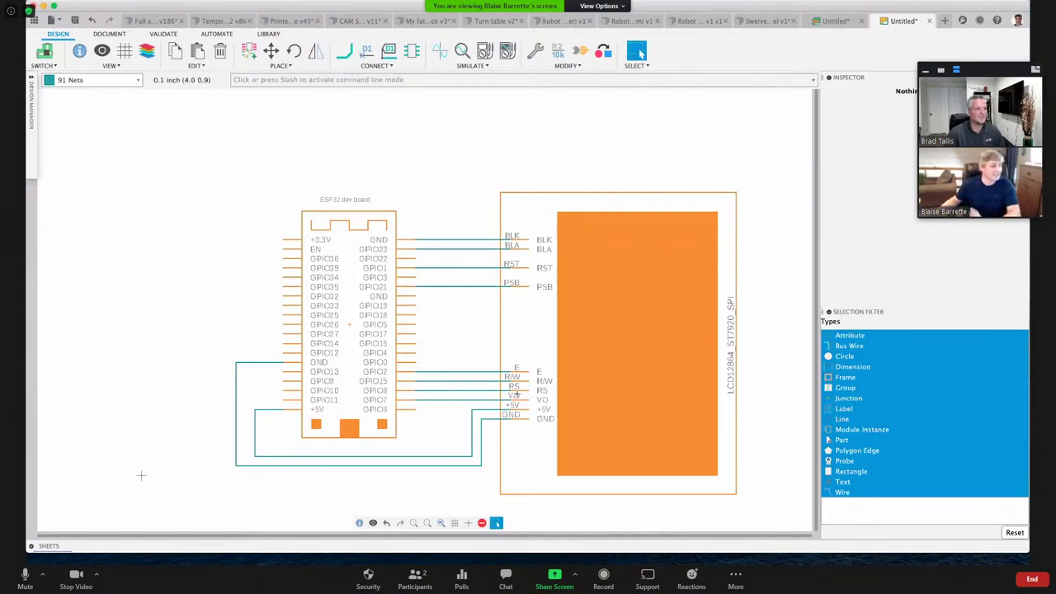
Step: Switch to the PCB document and drag the LCD12864 footprint onto the board outline
{"action": "left_click", "coordinate": [45, 53]}
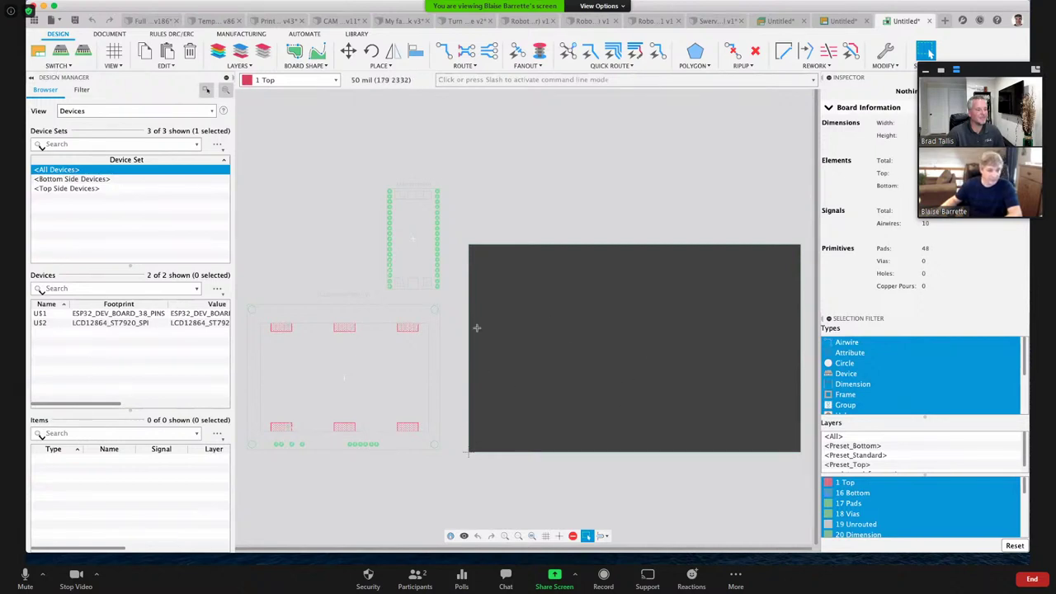
{"action": "left_click_drag", "start_coordinate": [341, 379], "coordinate": [569, 376]}
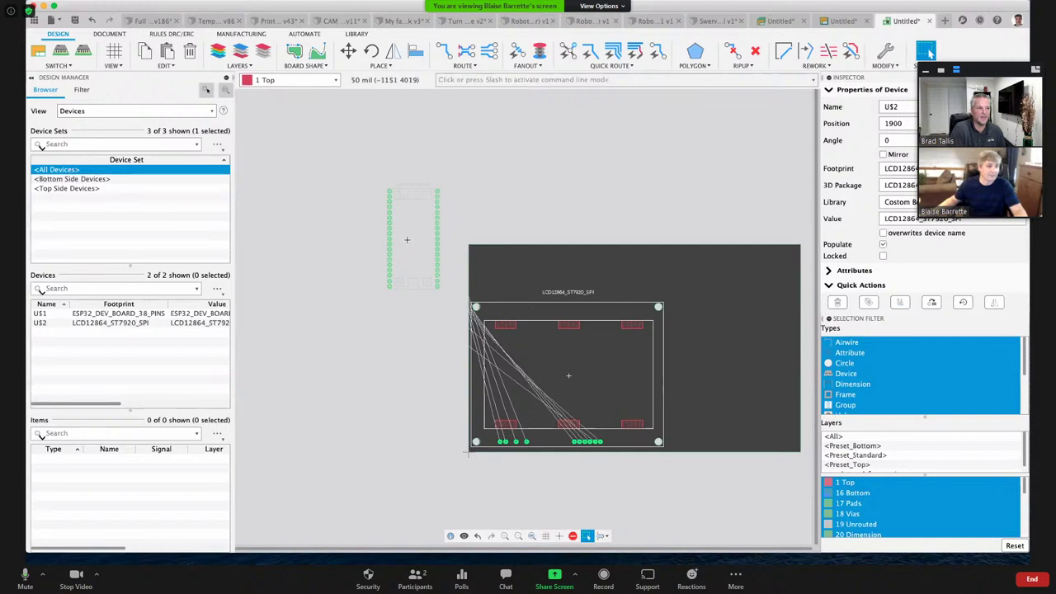
Step: Centre the ESP32 footprint on the LCD, rotated to 270° and mirrored to the bottom side
{"action": "left_click_drag", "start_coordinate": [412, 238], "coordinate": [542, 378]}
{"action": "right_click", "coordinate": [557, 379]}
{"action": "right_click", "coordinate": [557, 379]}
{"action": "right_click", "coordinate": [555, 379]}
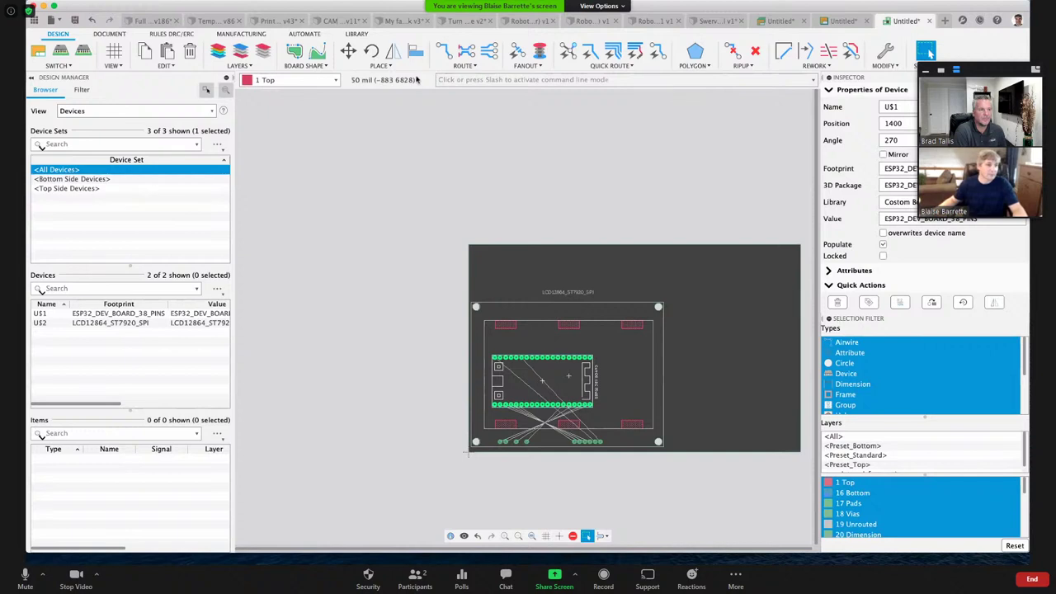
{"action": "left_click", "coordinate": [394, 54]}
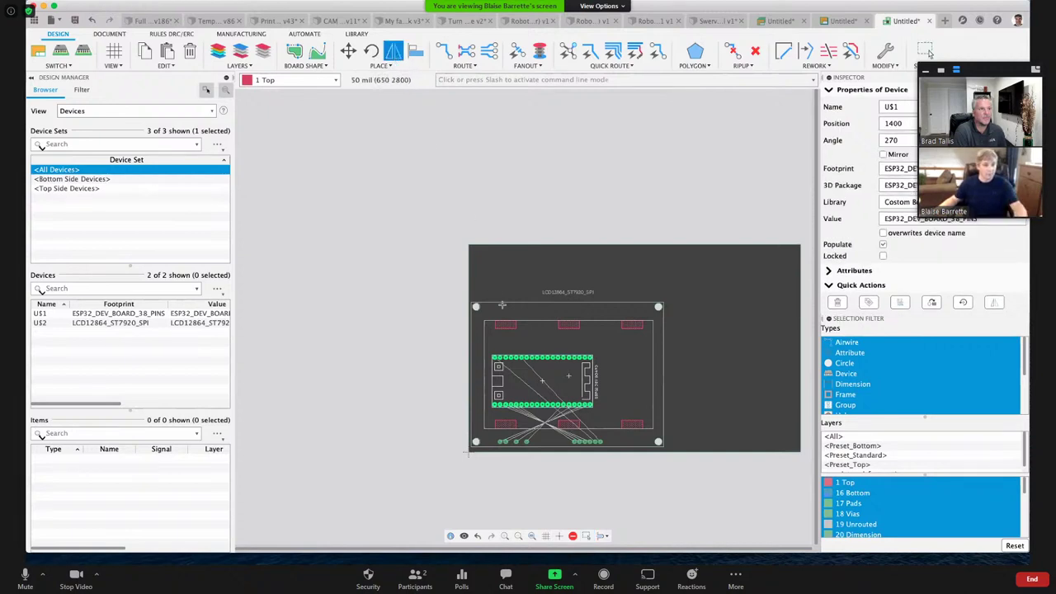
{"action": "left_click", "coordinate": [541, 379]}
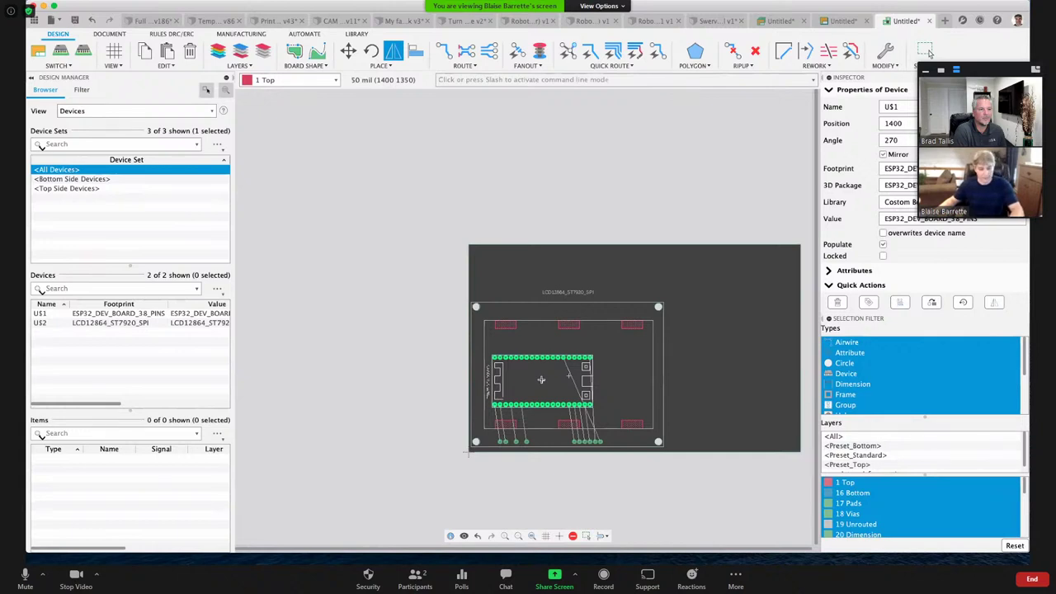
{"action": "left_click", "coordinate": [927, 52]}
{"action": "left_click_drag", "start_coordinate": [541, 379], "coordinate": [547, 380]}
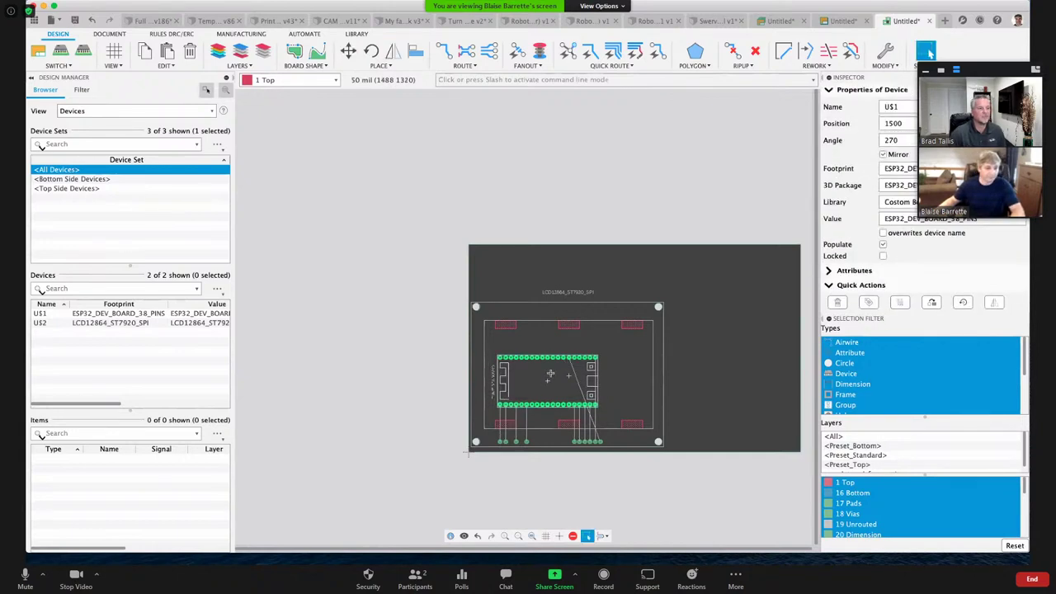
Step: Pull the board's top and right edges in toward the parts, then launch the Autorouter
{"action": "left_click", "coordinate": [576, 245]}
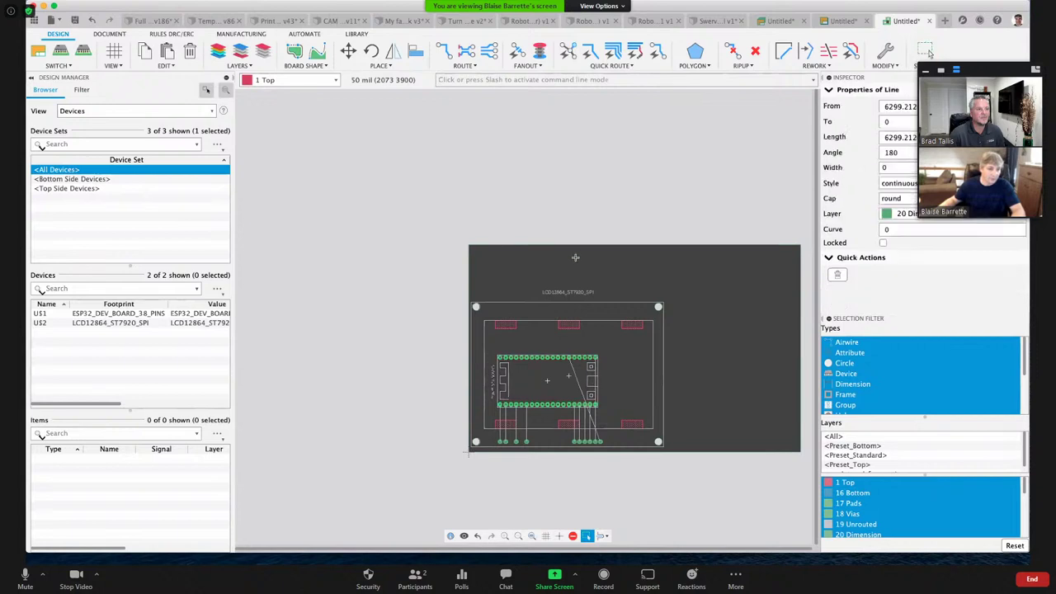
{"action": "key", "text": "m"}
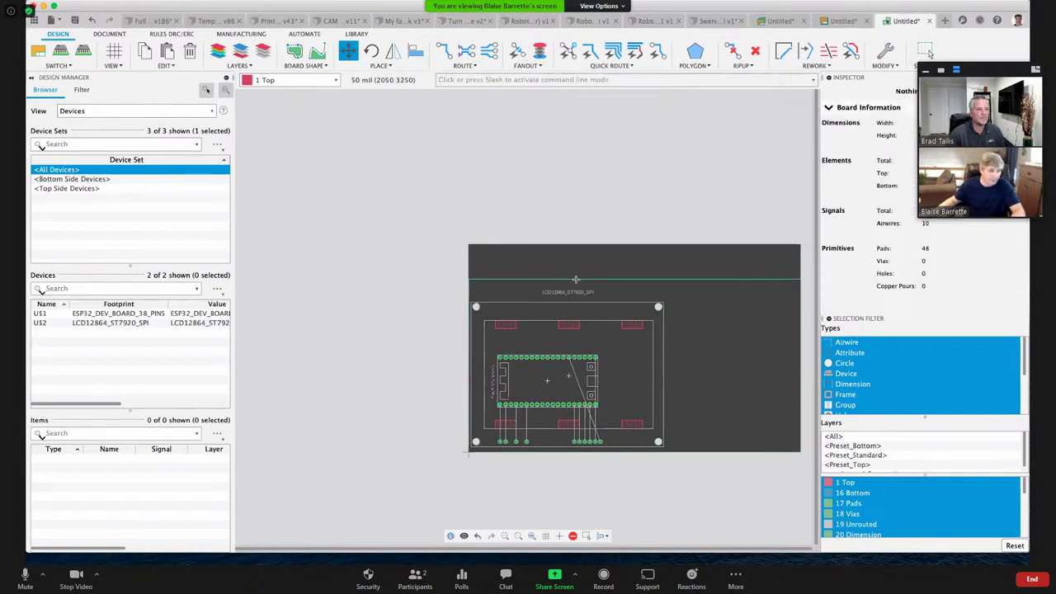
{"action": "left_click", "coordinate": [799, 348]}
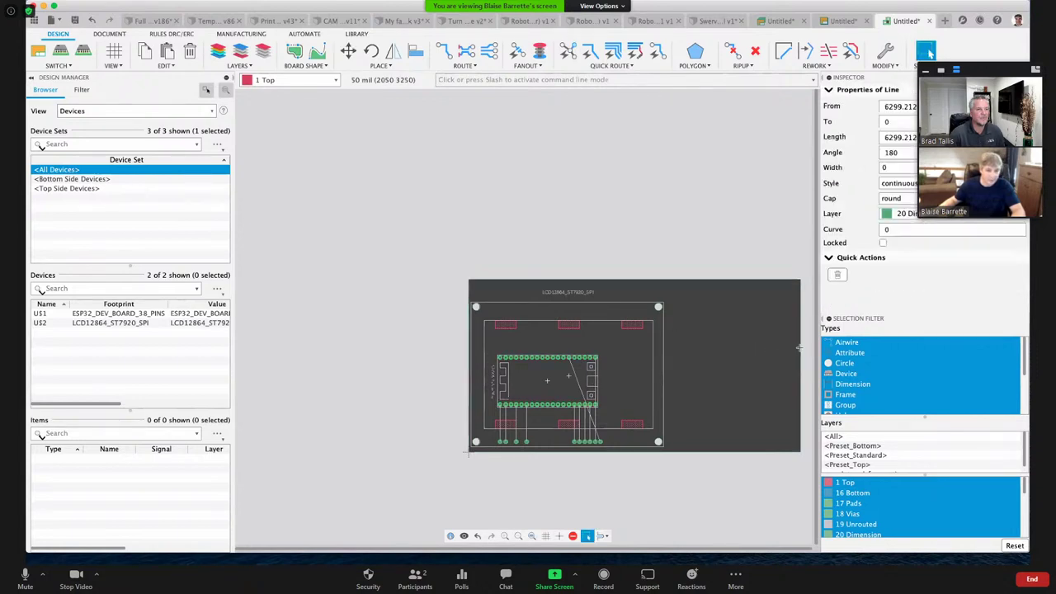
{"action": "left_click", "coordinate": [799, 347]}
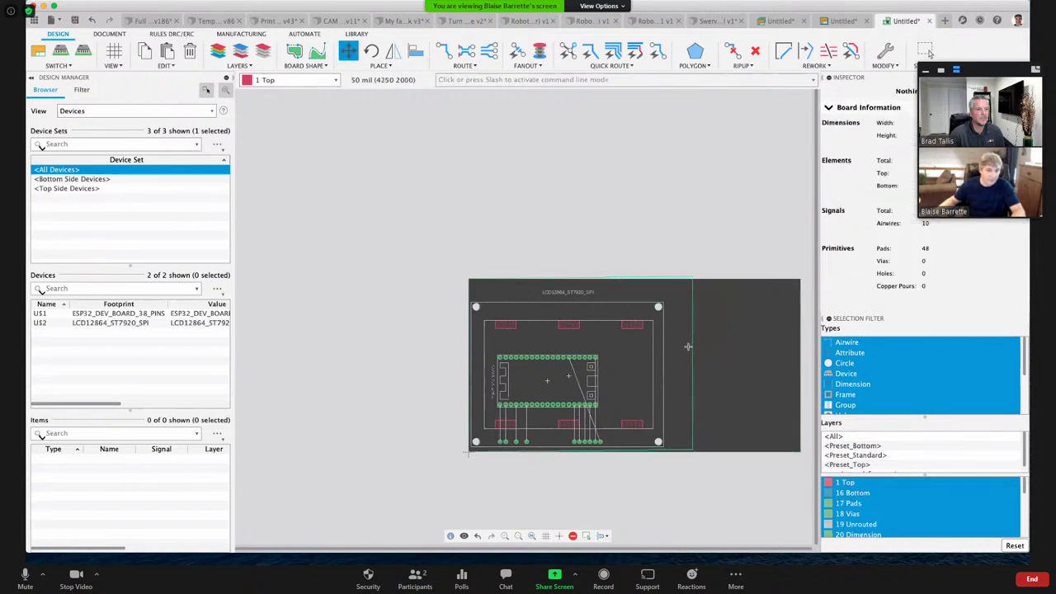
{"action": "left_click", "coordinate": [676, 349]}
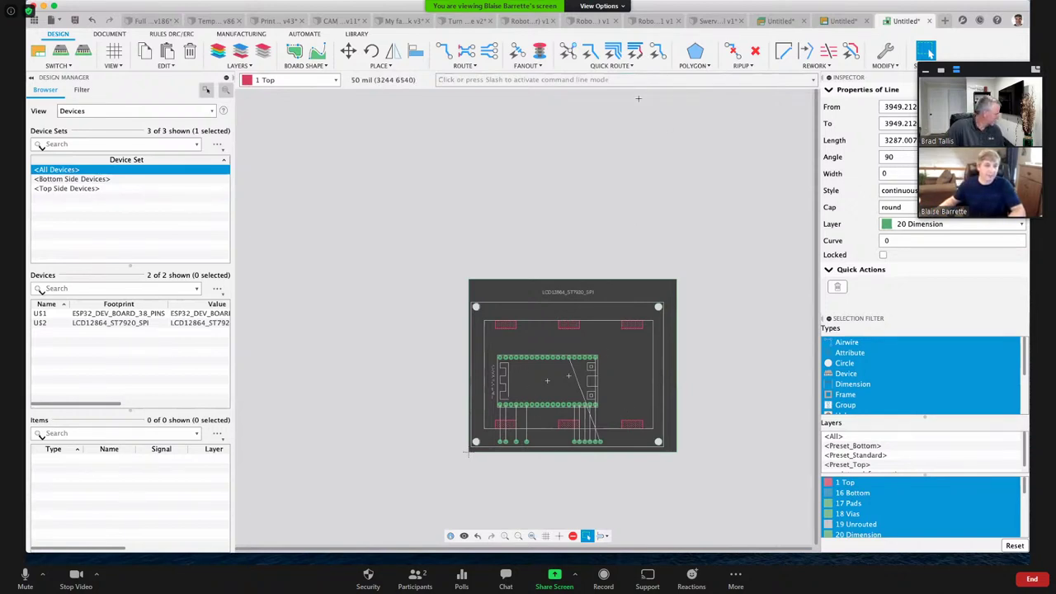
{"action": "left_click", "coordinate": [654, 50]}
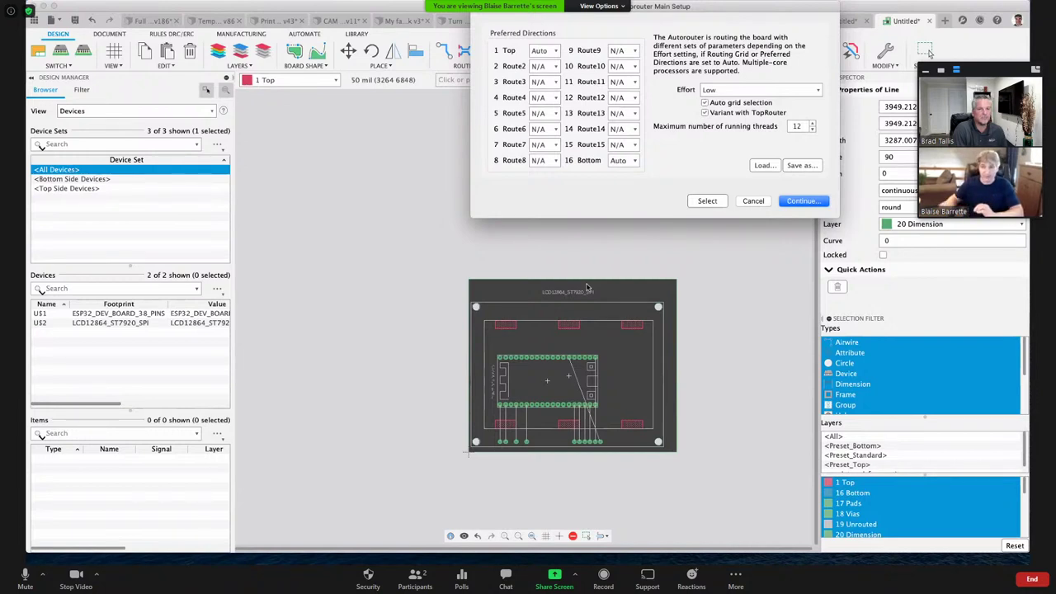
Step: Autoroute with layer 16 Bottom set to N/A and High effort, keeping the routed result
{"action": "left_click", "coordinate": [621, 161]}
{"action": "left_click", "coordinate": [615, 153]}
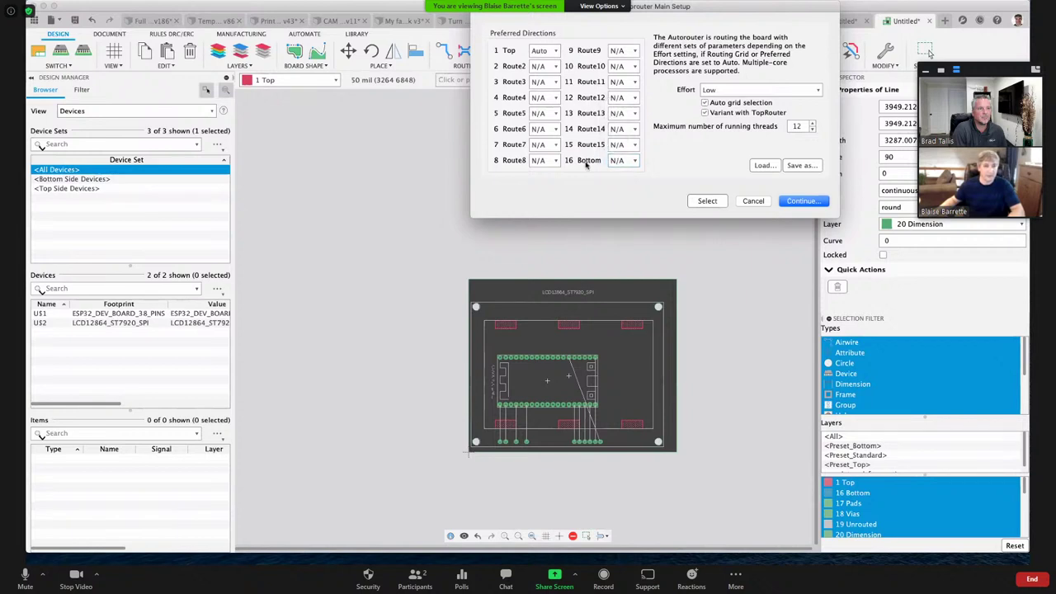
{"action": "left_click", "coordinate": [761, 91]}
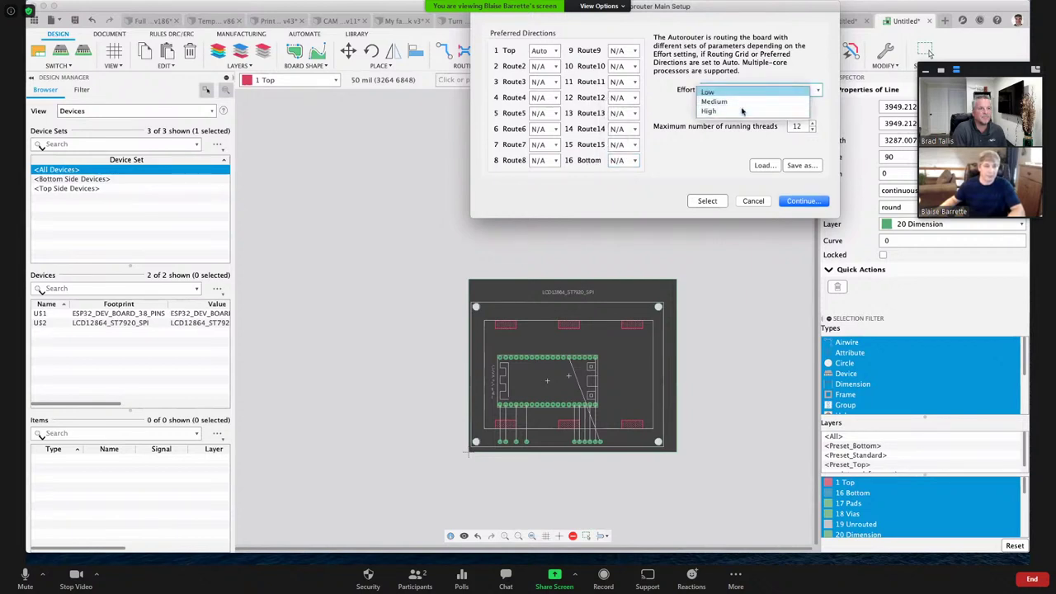
{"action": "left_click", "coordinate": [744, 111]}
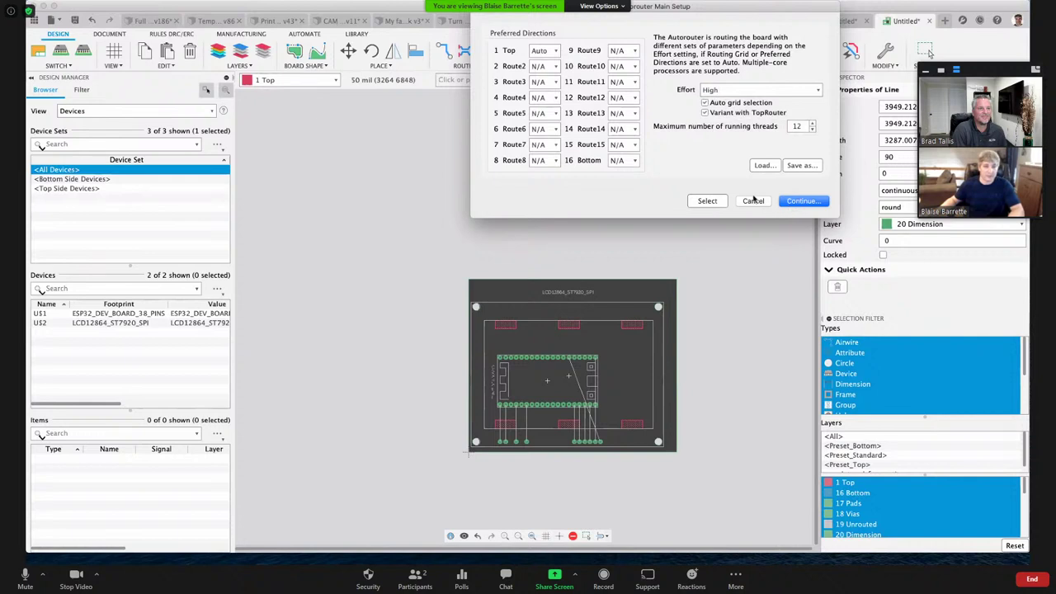
{"action": "left_click", "coordinate": [799, 201]}
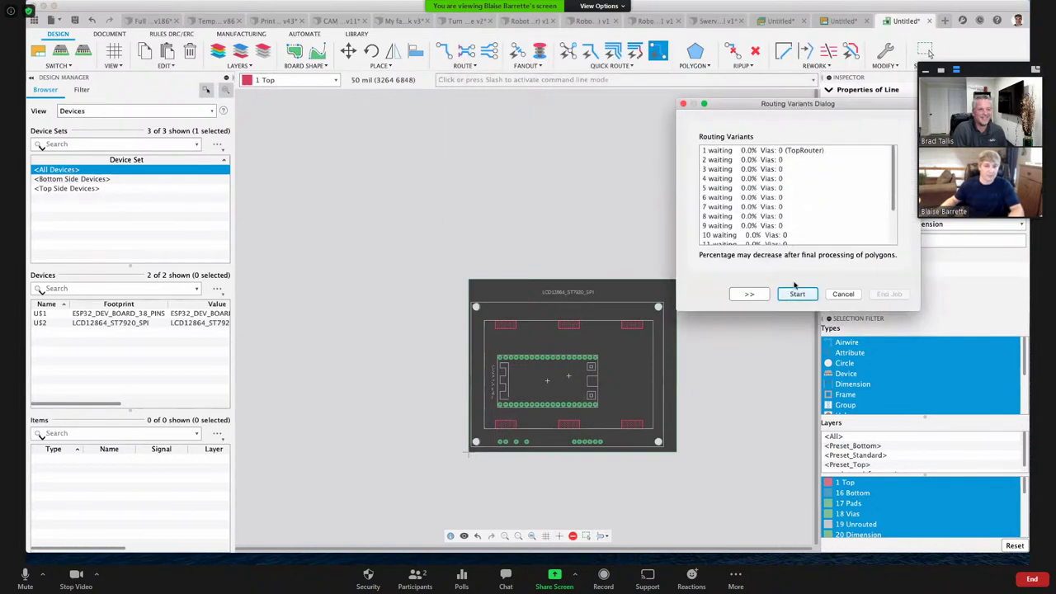
{"action": "left_click", "coordinate": [797, 294]}
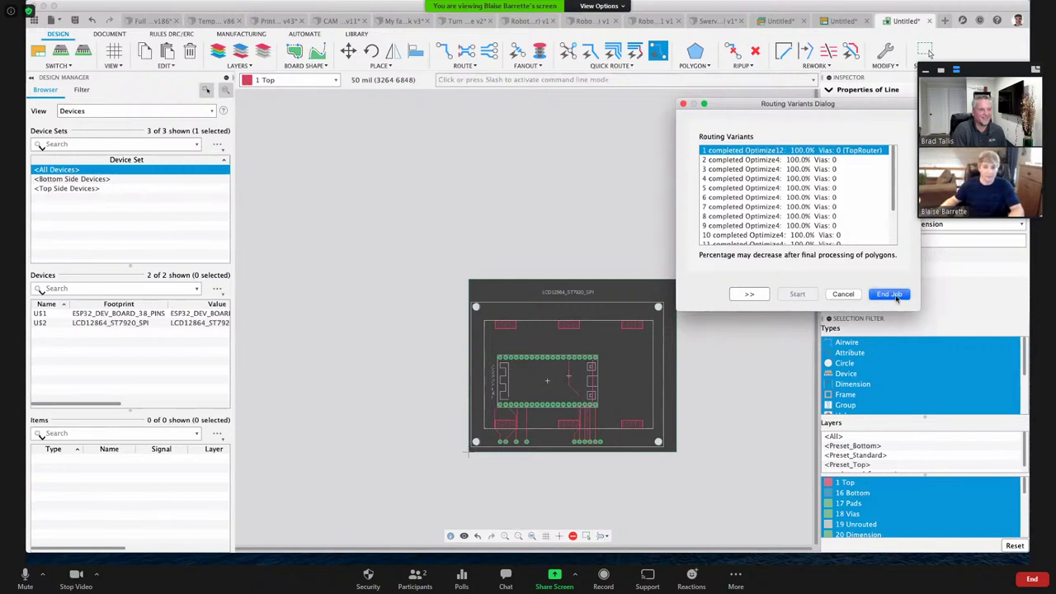
{"action": "left_click", "coordinate": [888, 295]}
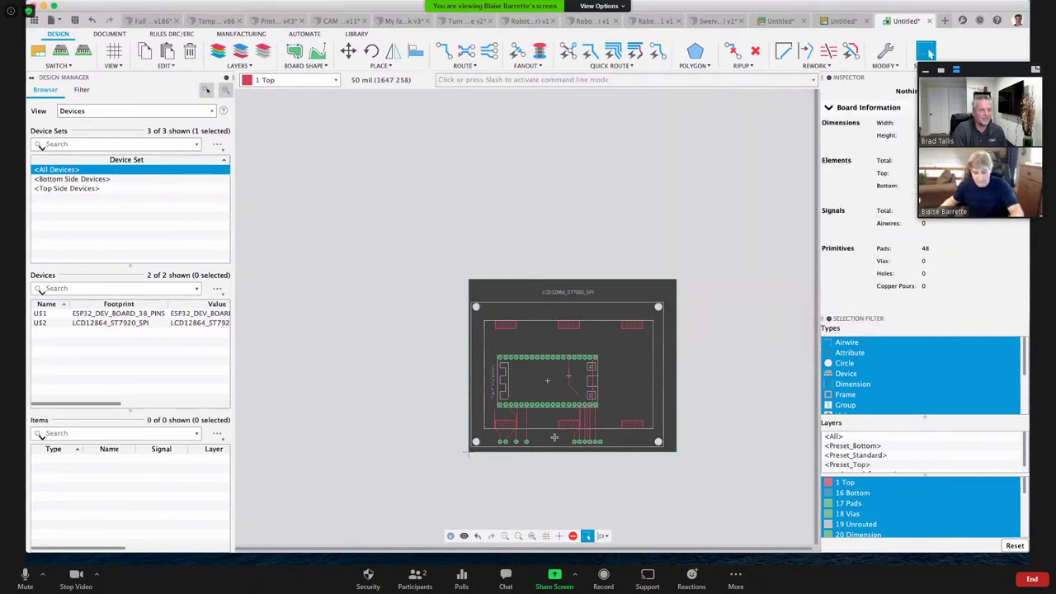
Step: Fit the whole board in view with Alt+F2 and switch to the RULES DRC/ERC tab
{"action": "key", "text": "alt+F2"}
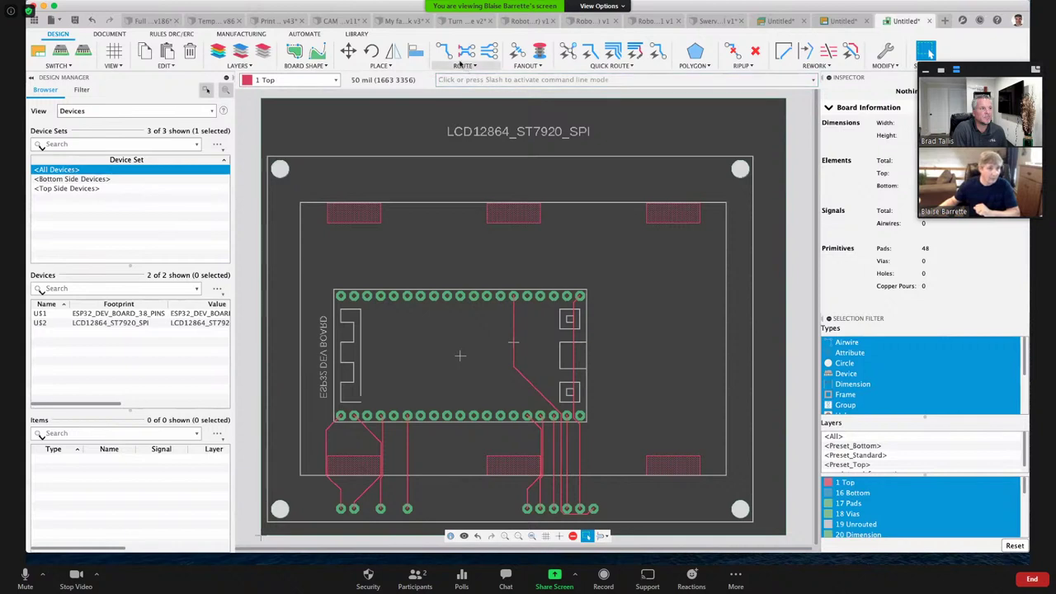
{"action": "left_click", "coordinate": [169, 34]}
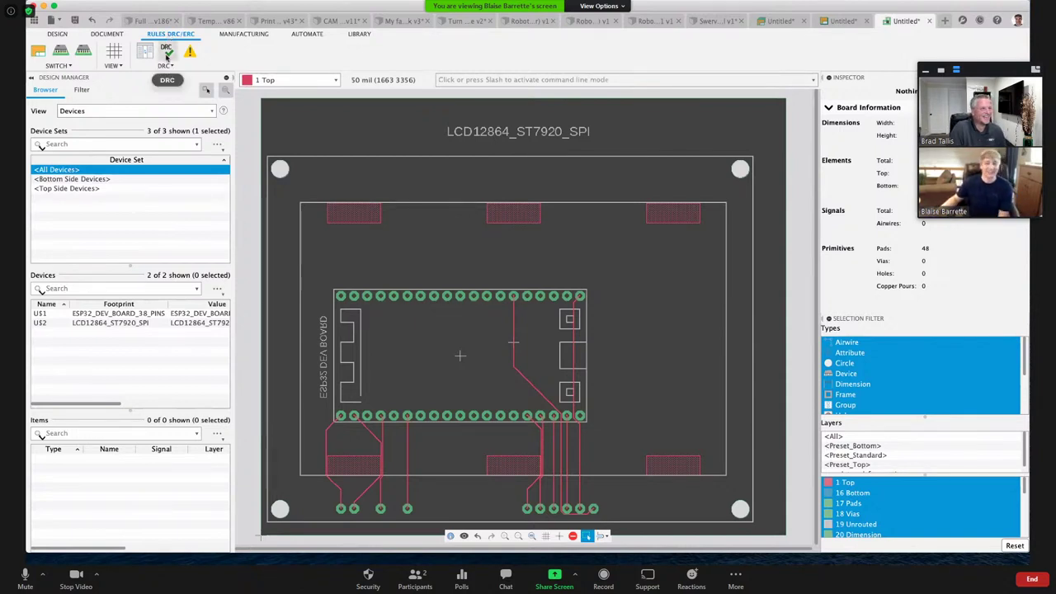
Step: Open the DRC dialog and review its Sizes, Annular Ring and Shapes rules
{"action": "left_click", "coordinate": [166, 55]}
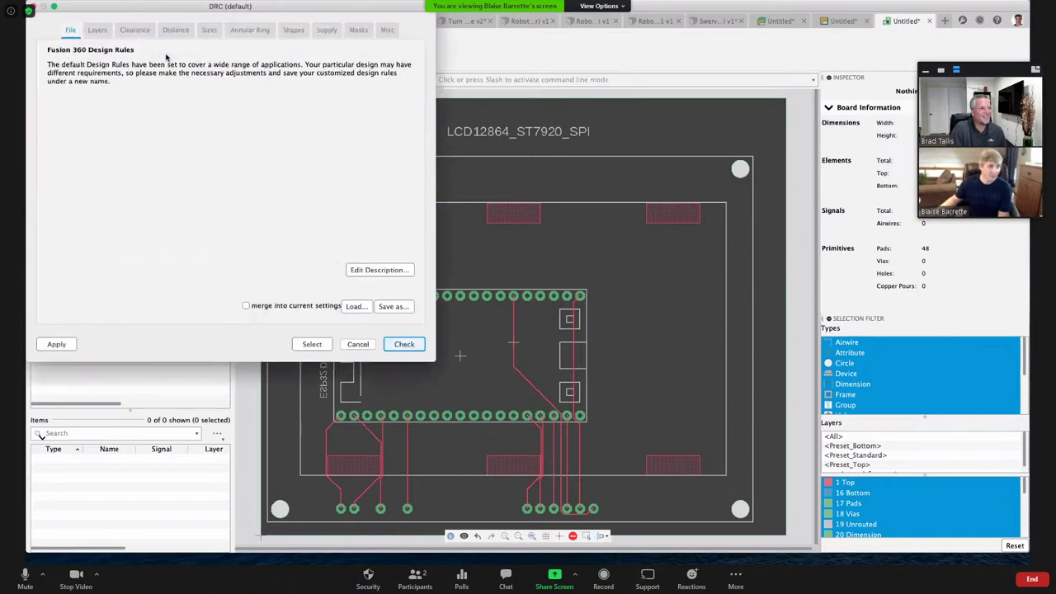
{"action": "left_click_drag", "start_coordinate": [145, 8], "coordinate": [370, 90]}
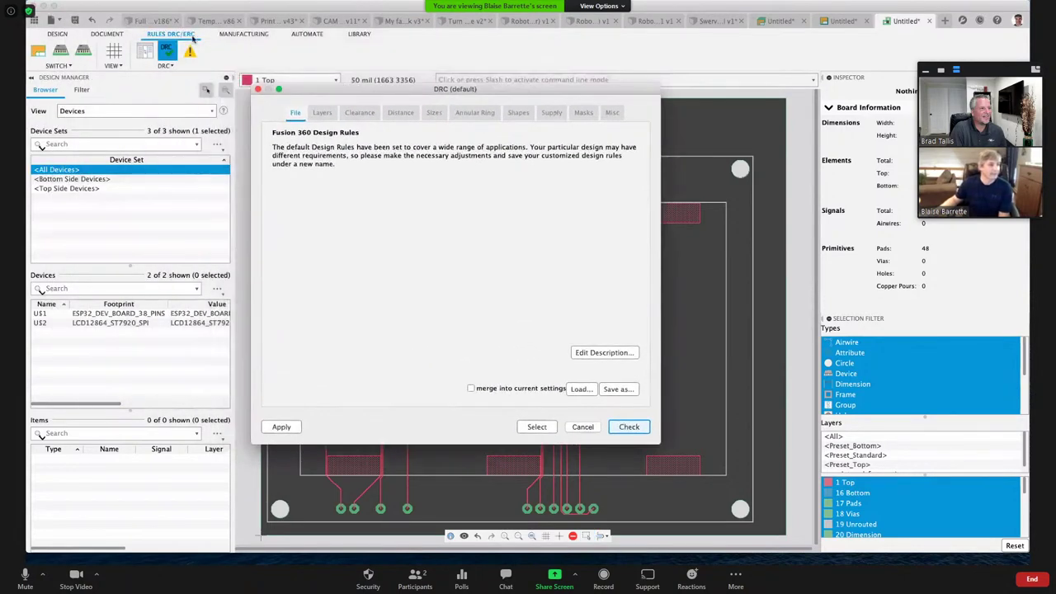
{"action": "scroll", "coordinate": [408, 118], "scroll_direction": "down", "scroll_amount": 3}
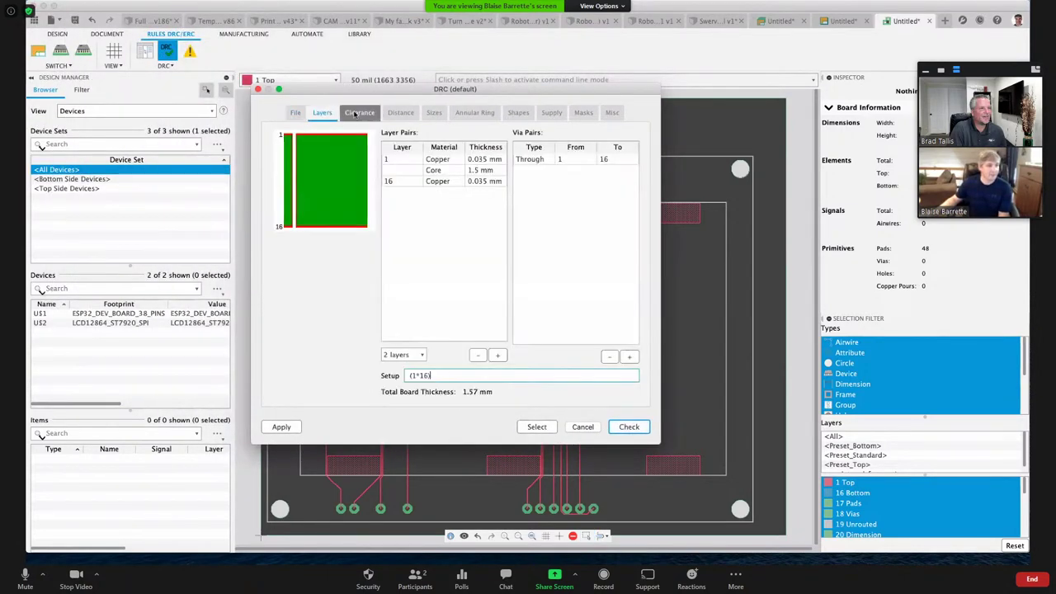
{"action": "left_click", "coordinate": [434, 112]}
{"action": "left_click", "coordinate": [484, 113]}
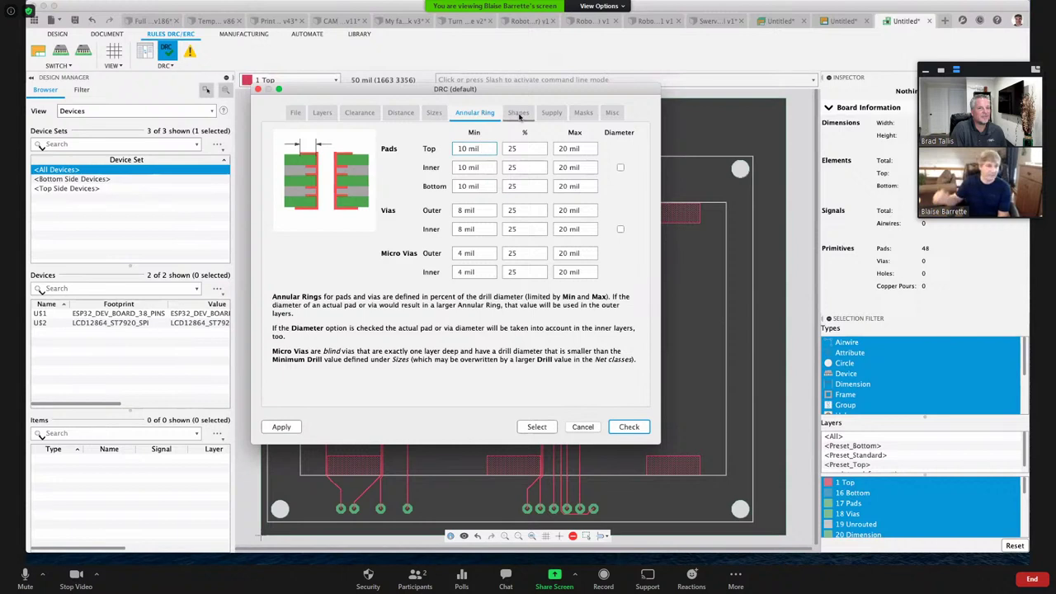
{"action": "left_click", "coordinate": [518, 113]}
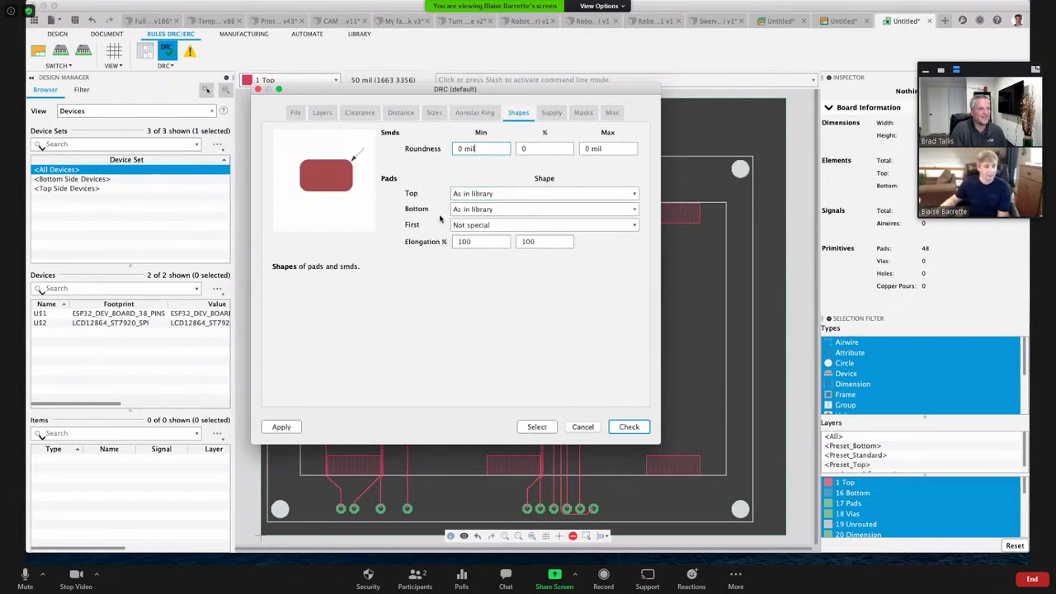
{"action": "left_click", "coordinate": [298, 113]}
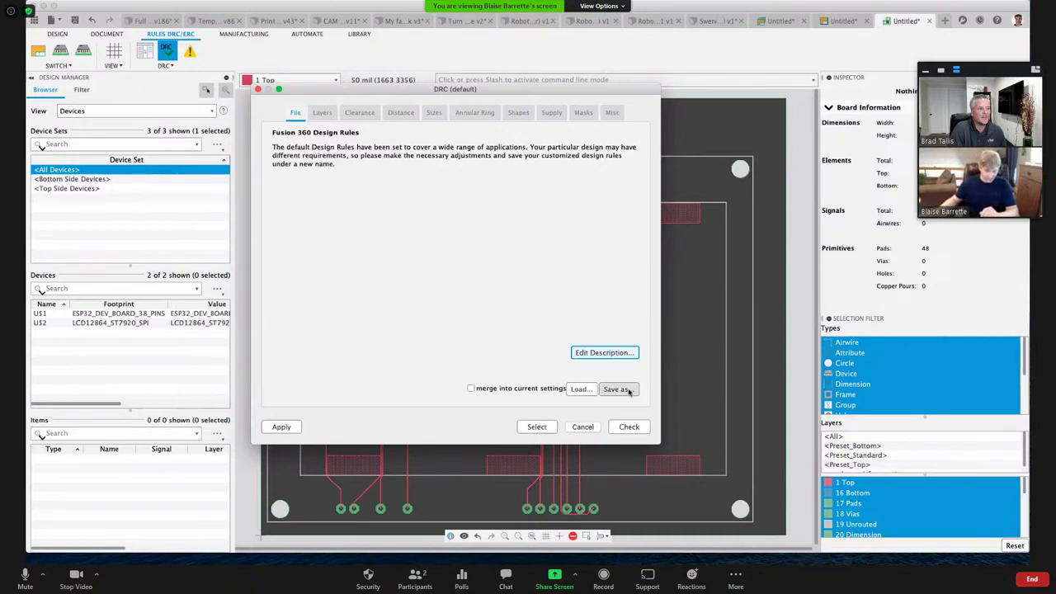
Step: Load the Prototyping Cyclone.dru rules file and select it
{"action": "left_click", "coordinate": [581, 388]}
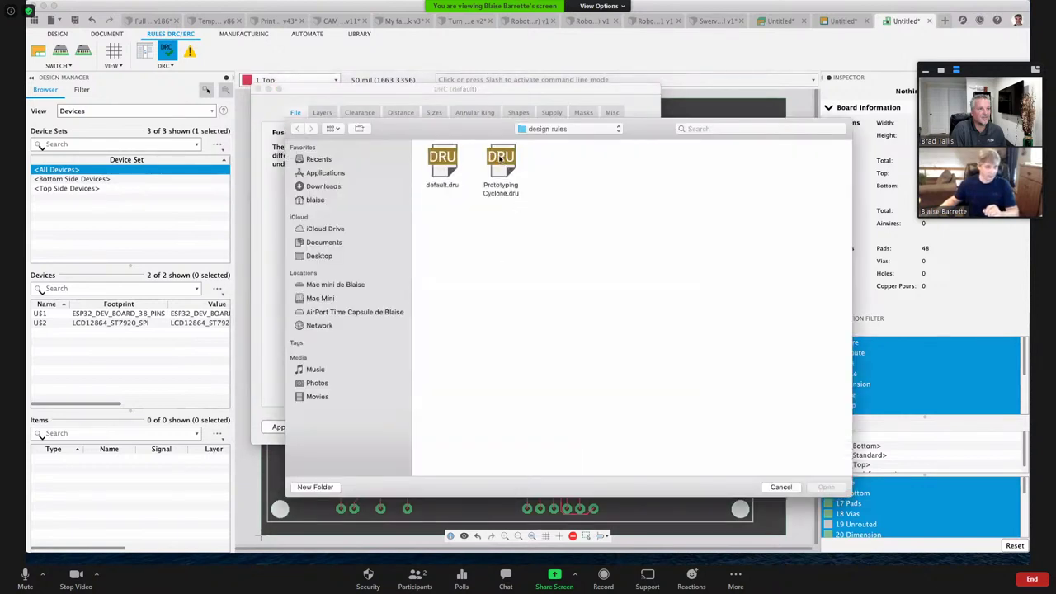
{"action": "double_click", "coordinate": [500, 157]}
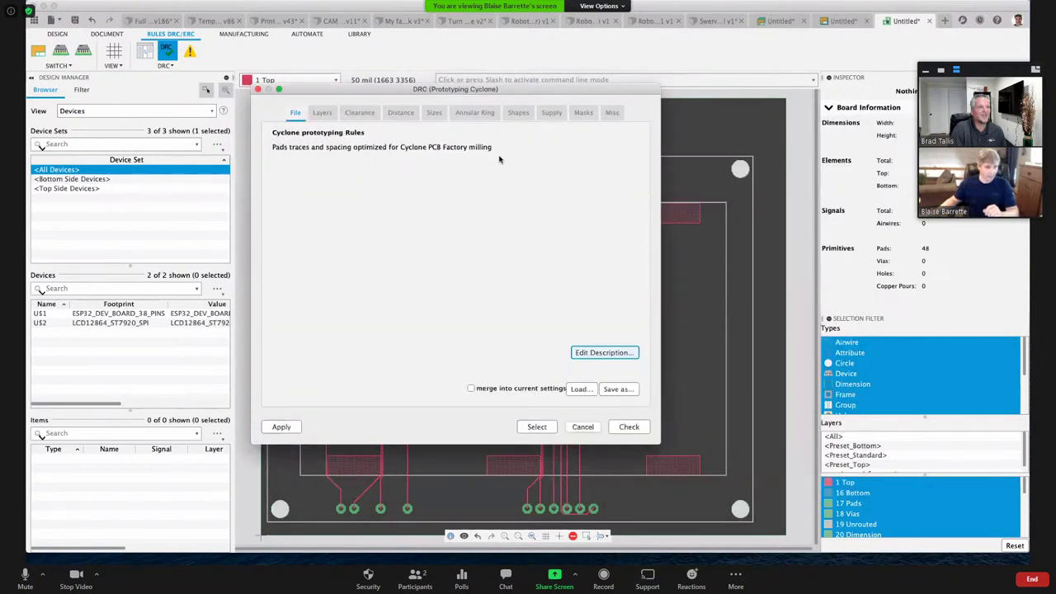
{"action": "left_click", "coordinate": [534, 426]}
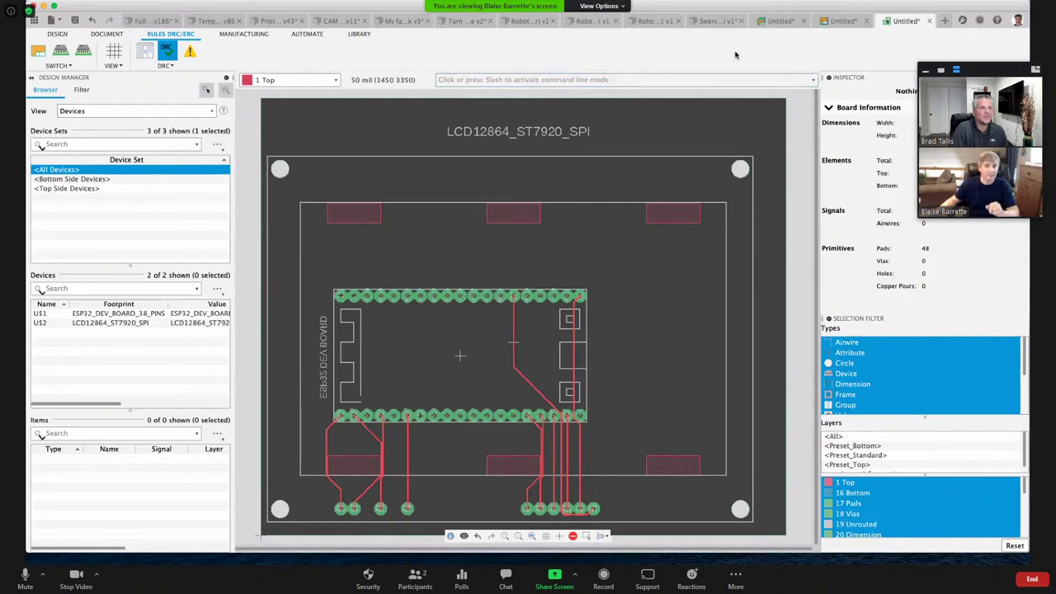
Step: Rip up all routed signals from the board
{"action": "left_click", "coordinate": [57, 34]}
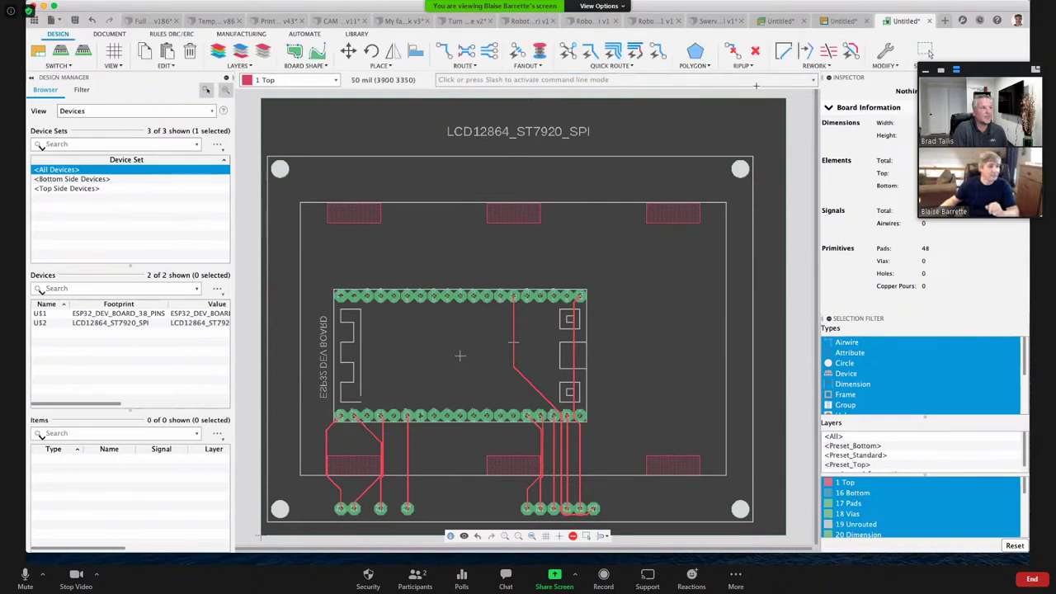
{"action": "left_click", "coordinate": [758, 54]}
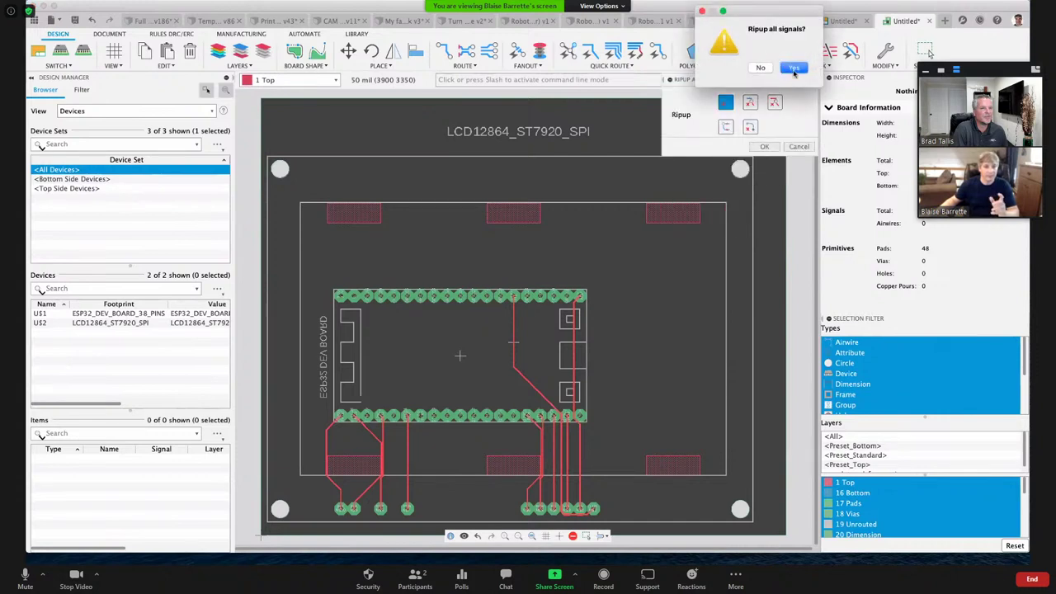
{"action": "left_click", "coordinate": [793, 68]}
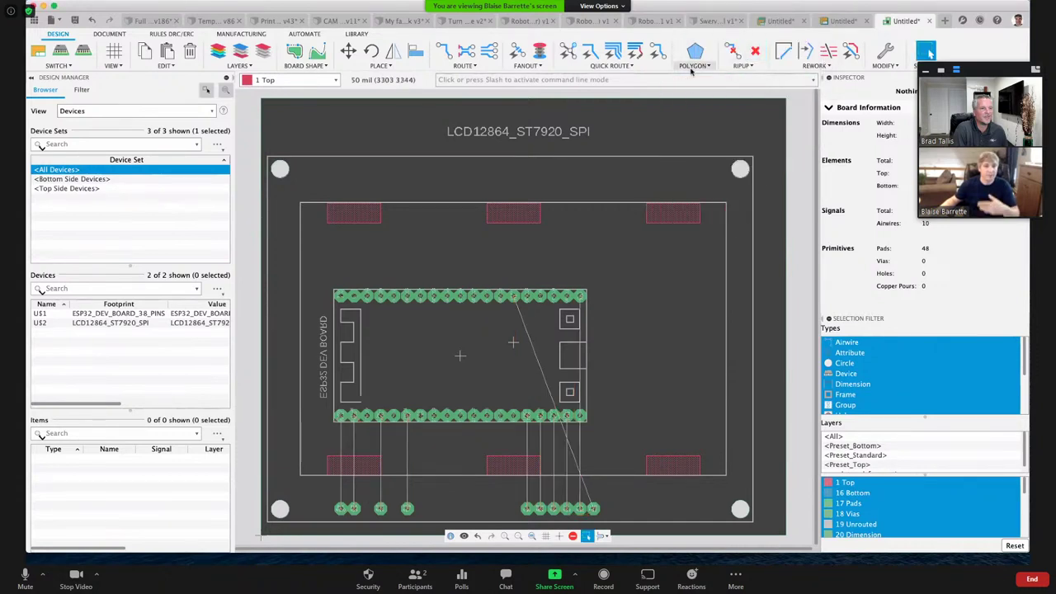
Step: Re-run the autorouter, keep the new routes, and view the board as a 3D model
{"action": "left_click", "coordinate": [660, 51]}
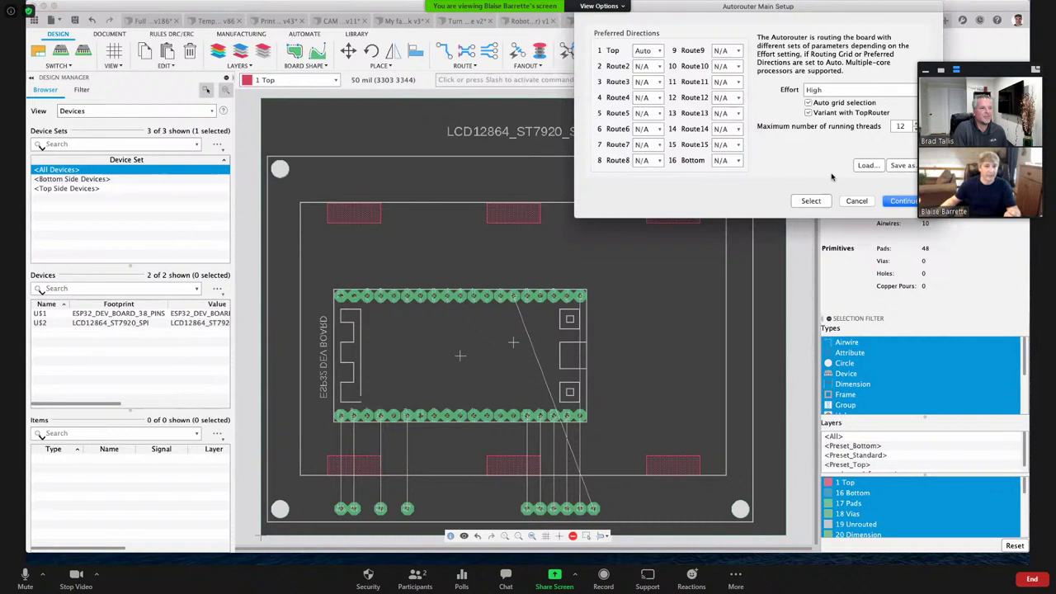
{"action": "left_click", "coordinate": [886, 200]}
{"action": "left_click", "coordinate": [895, 295]}
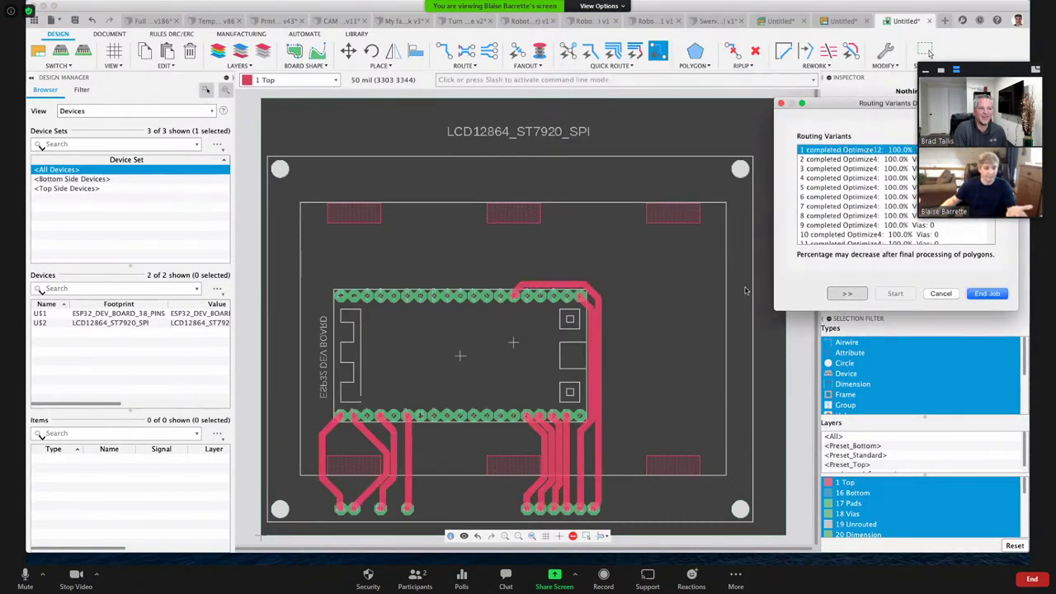
{"action": "left_click", "coordinate": [984, 294]}
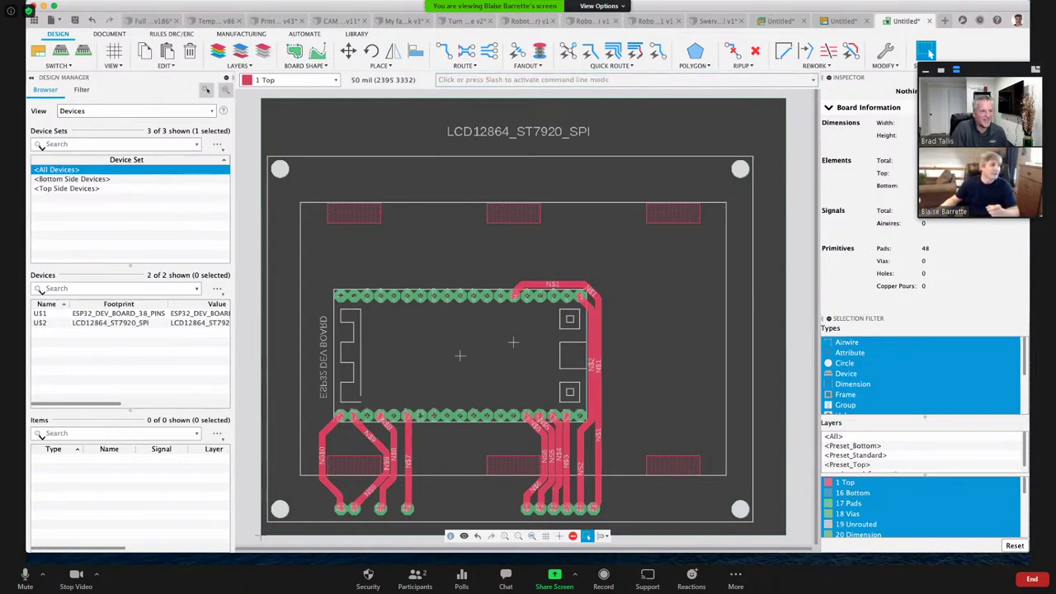
{"action": "left_click", "coordinate": [61, 53]}
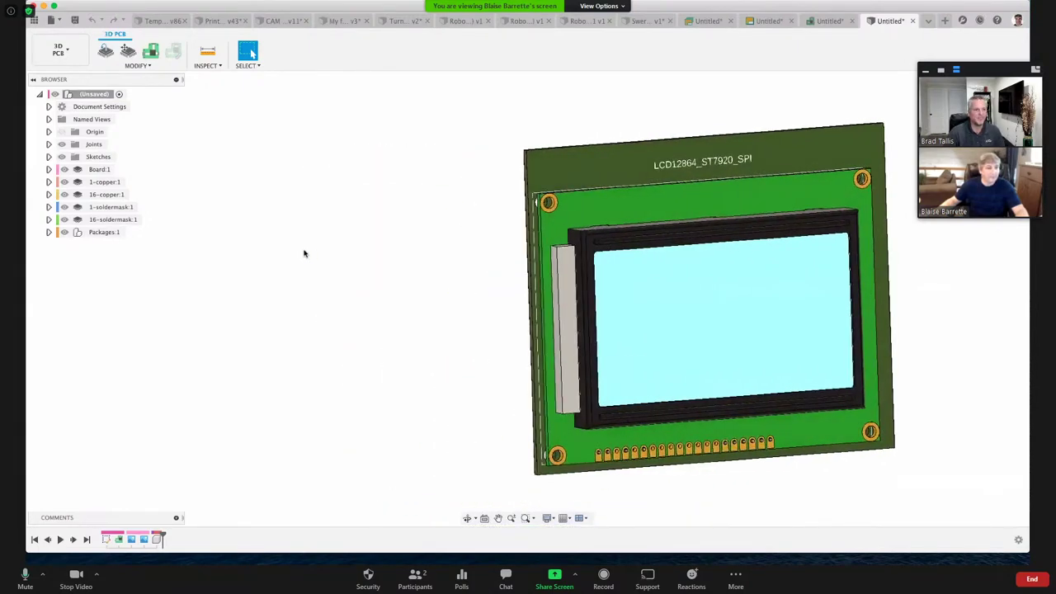
Step: Hide Packages:1, 16-soldermask:1, 1-soldermask:1 and 16-copper:1, and expand Board:1
{"action": "left_click", "coordinate": [65, 232]}
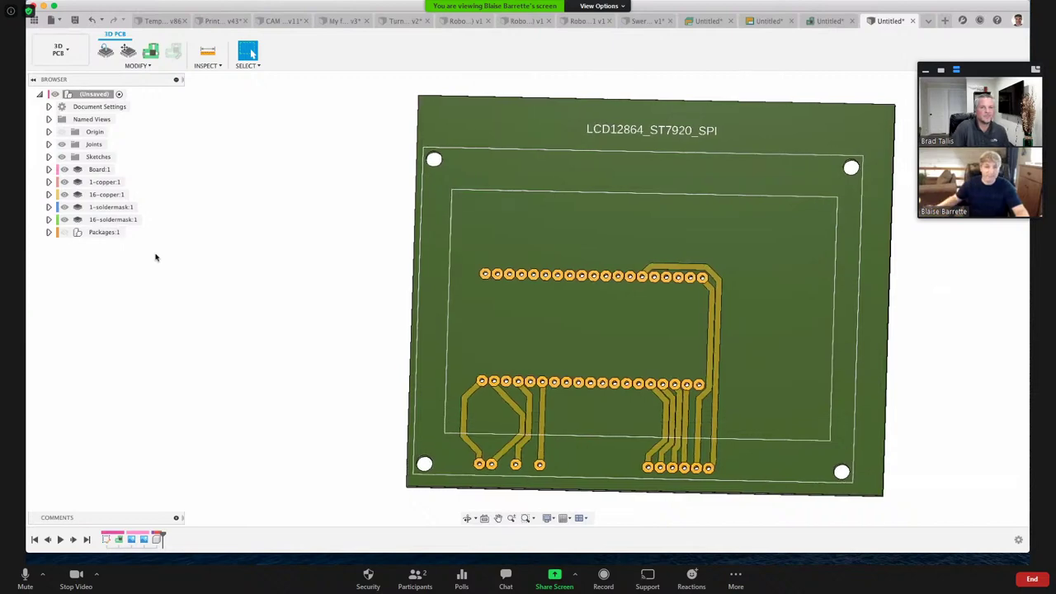
{"action": "left_click", "coordinate": [83, 220]}
{"action": "left_click", "coordinate": [65, 221]}
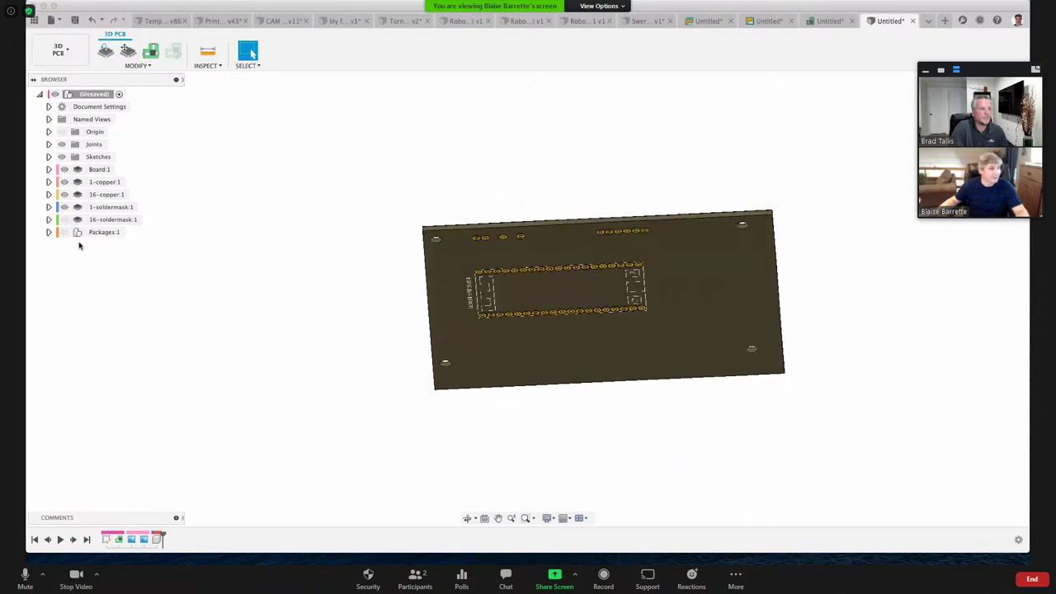
{"action": "left_click", "coordinate": [66, 208]}
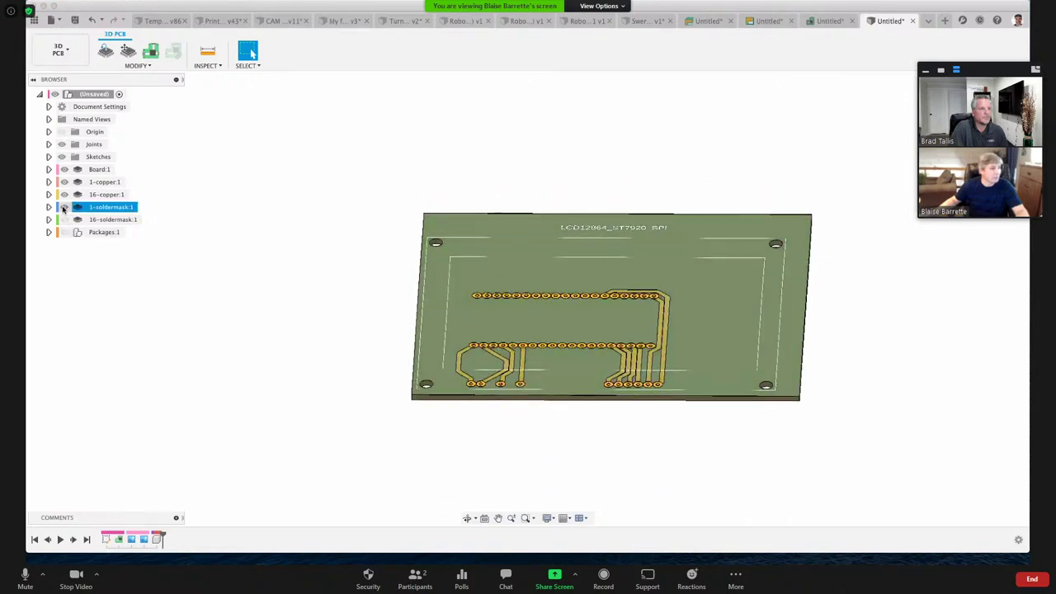
{"action": "left_click", "coordinate": [64, 207]}
{"action": "left_click", "coordinate": [63, 195]}
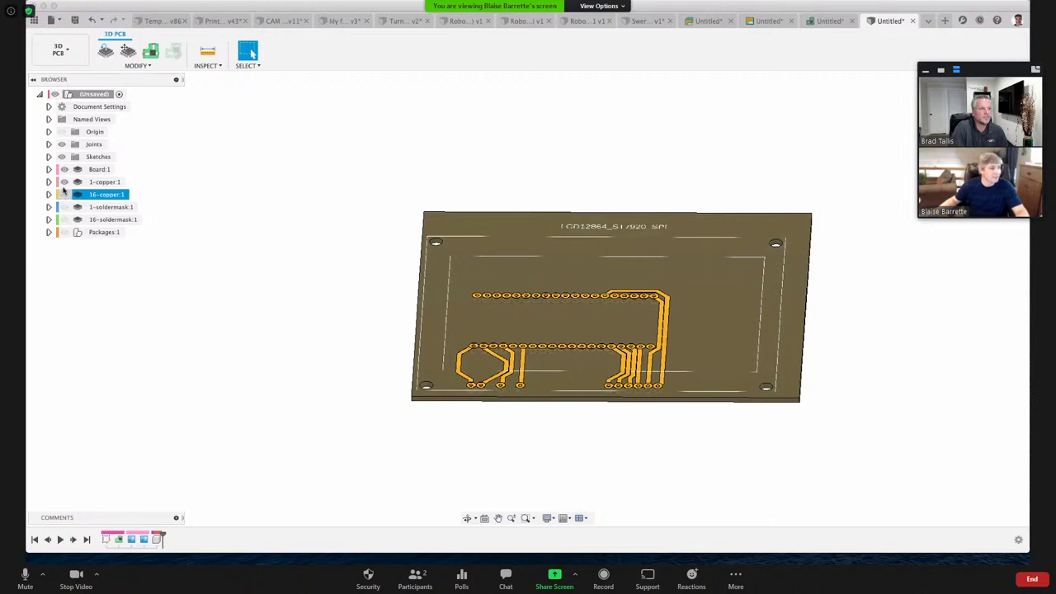
{"action": "left_click", "coordinate": [63, 195]}
{"action": "left_click", "coordinate": [48, 169]}
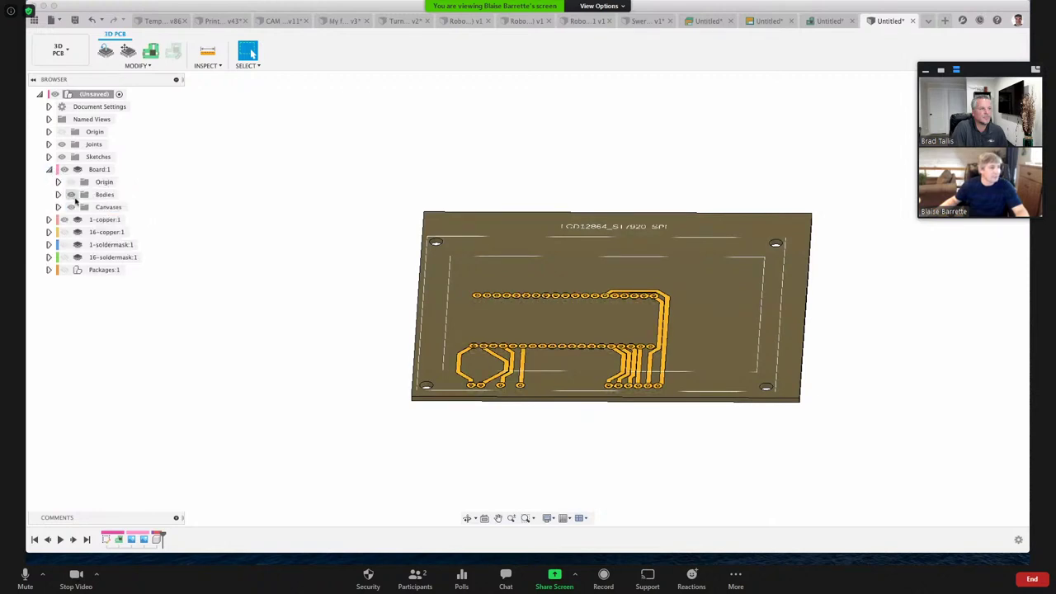
{"action": "middle_click_drag", "start_coordinate": [578, 314], "coordinate": [629, 253], "text": "shift"}
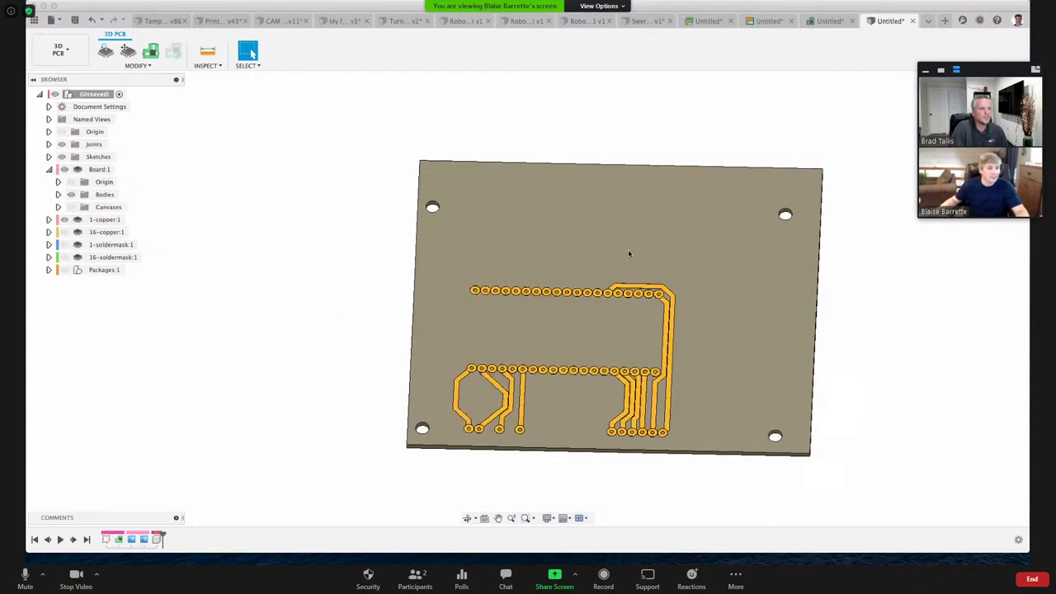
{"action": "middle_click_drag", "start_coordinate": [623, 420], "coordinate": [263, 327], "text": "shift"}
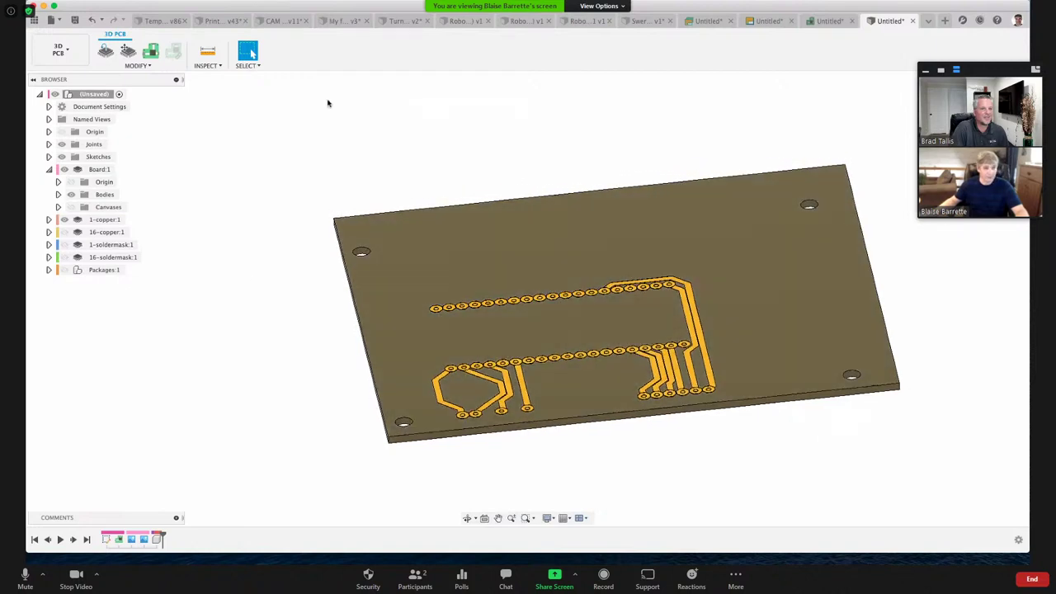
Step: Change the workspace from the dropdown to MANUFACTURE
{"action": "left_click", "coordinate": [72, 47]}
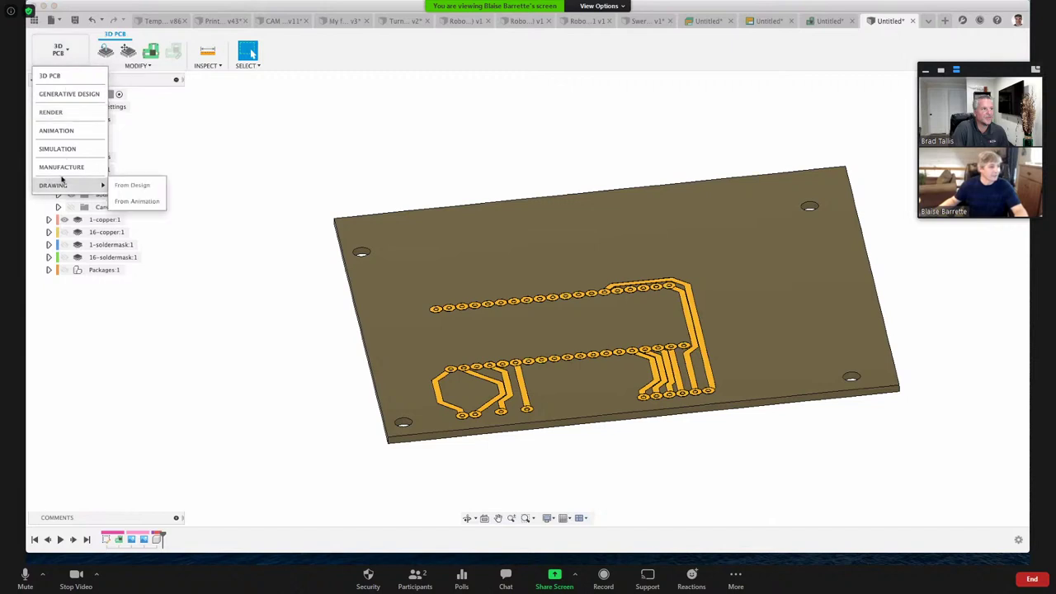
{"action": "left_click", "coordinate": [61, 168]}
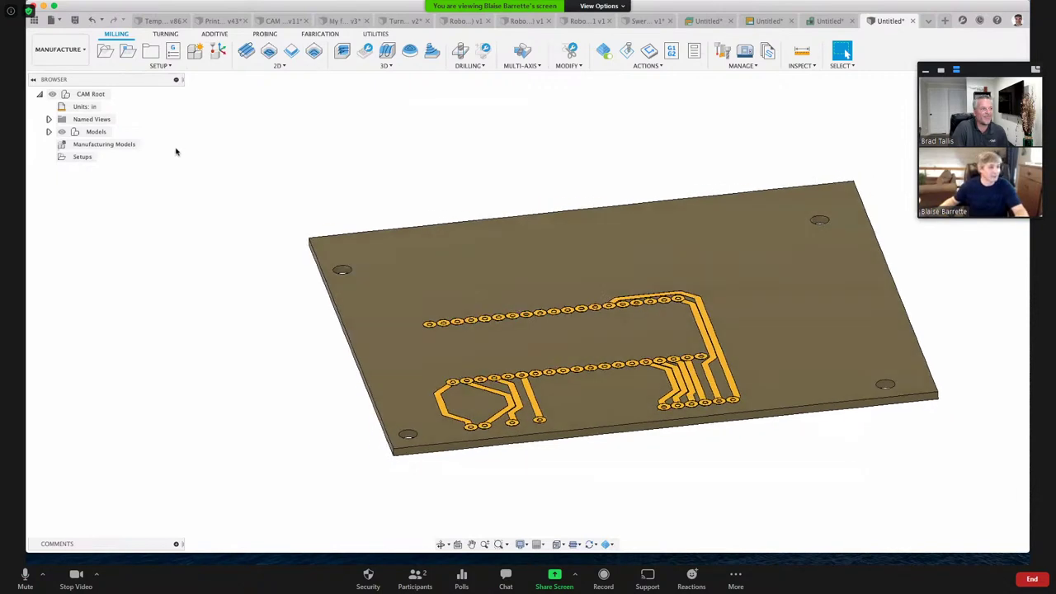
Step: Start a milling setup with its origin at a stock box corner and the Board body as model
{"action": "left_click", "coordinate": [105, 52]}
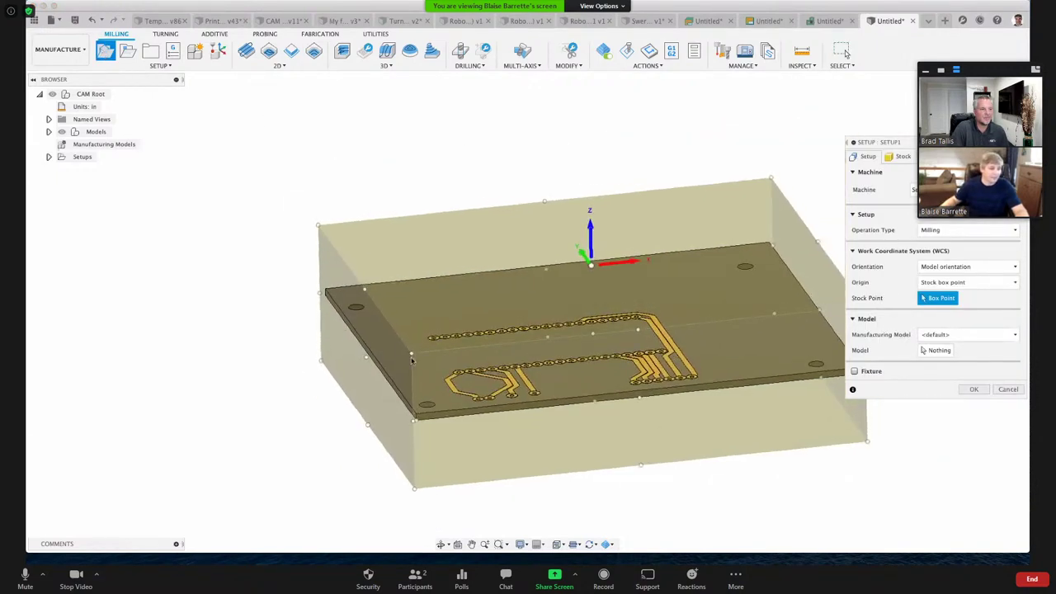
{"action": "left_click", "coordinate": [412, 355]}
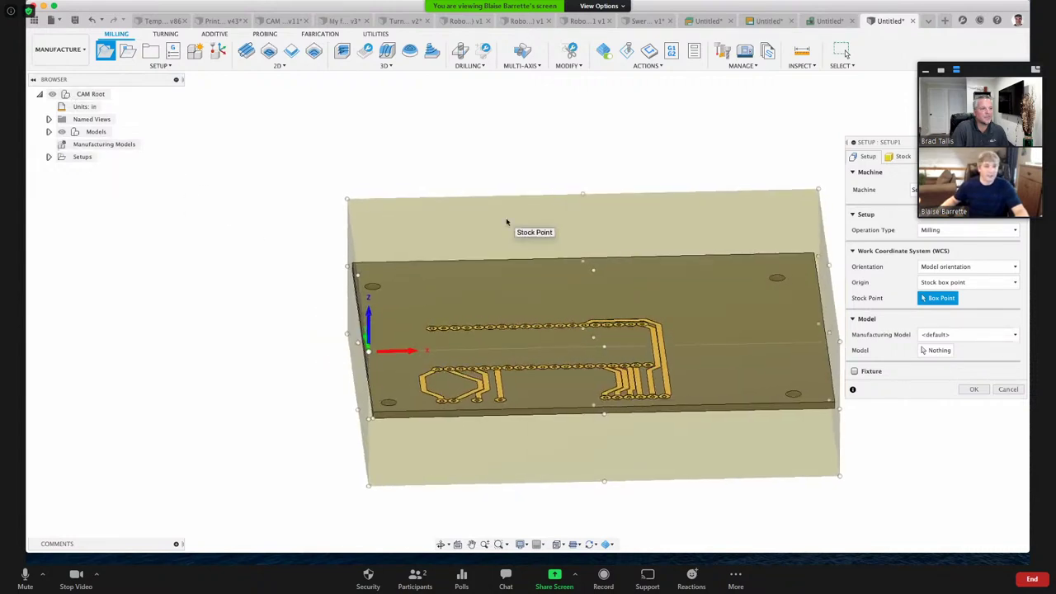
{"action": "left_click", "coordinate": [48, 131]}
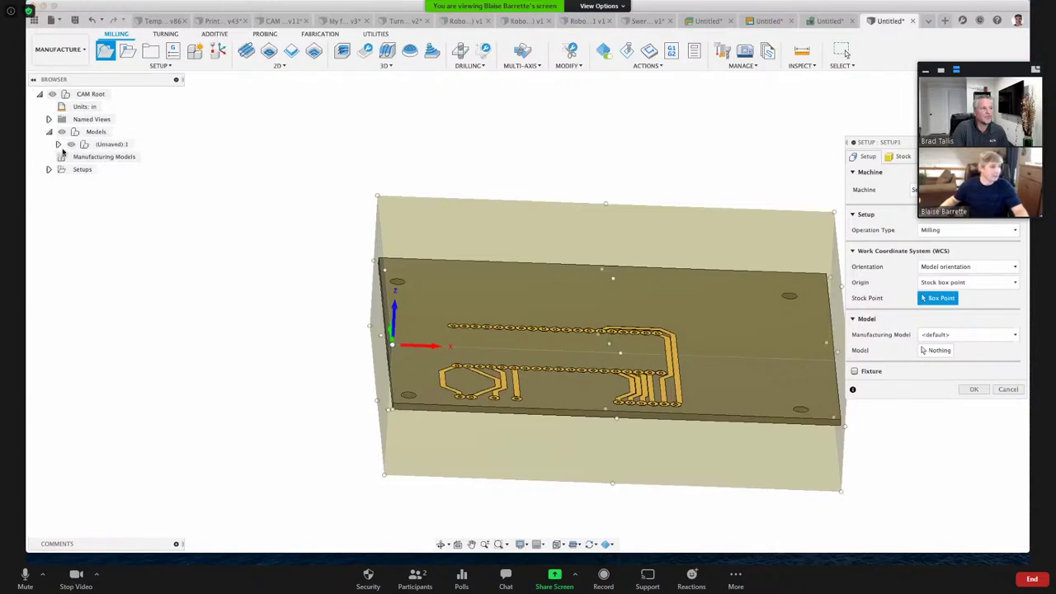
{"action": "left_click", "coordinate": [58, 144]}
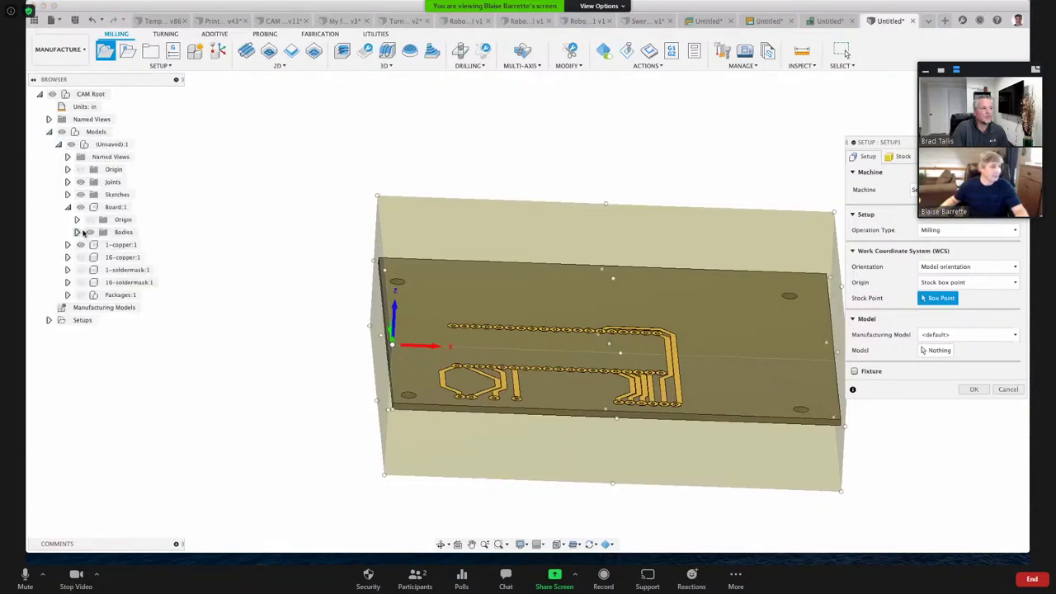
{"action": "left_click", "coordinate": [77, 232]}
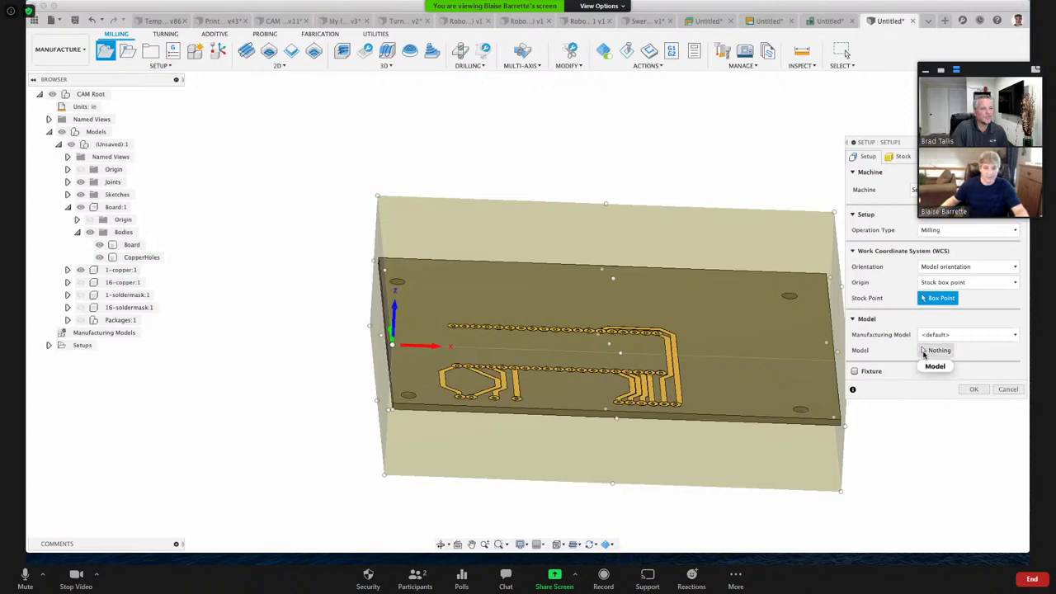
{"action": "left_click", "coordinate": [936, 350]}
{"action": "left_click", "coordinate": [115, 245]}
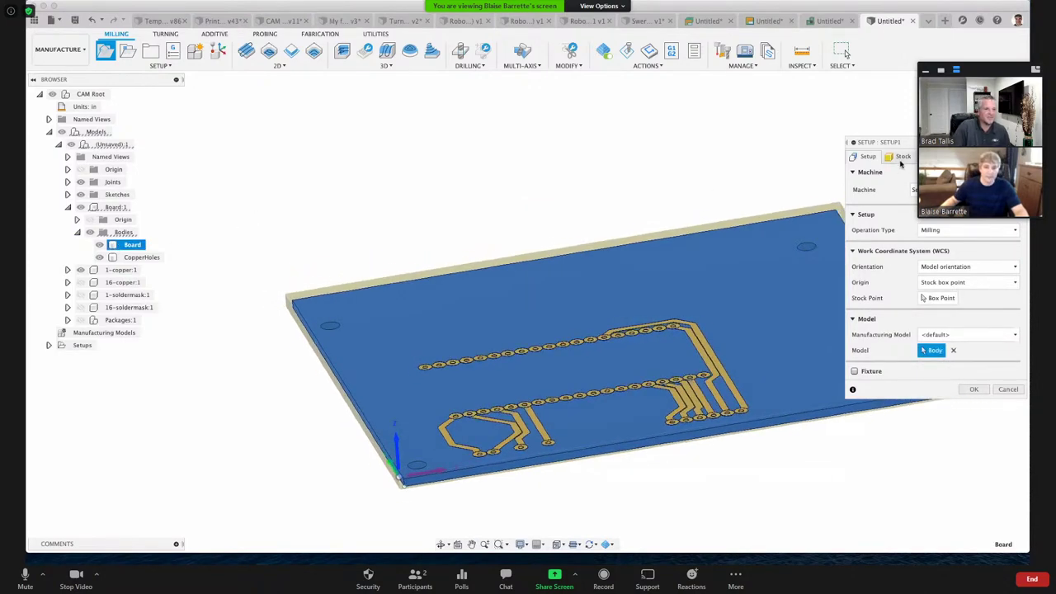
Step: Set the stock offset mode to no additional stock and create Setup1
{"action": "left_click", "coordinate": [901, 156]}
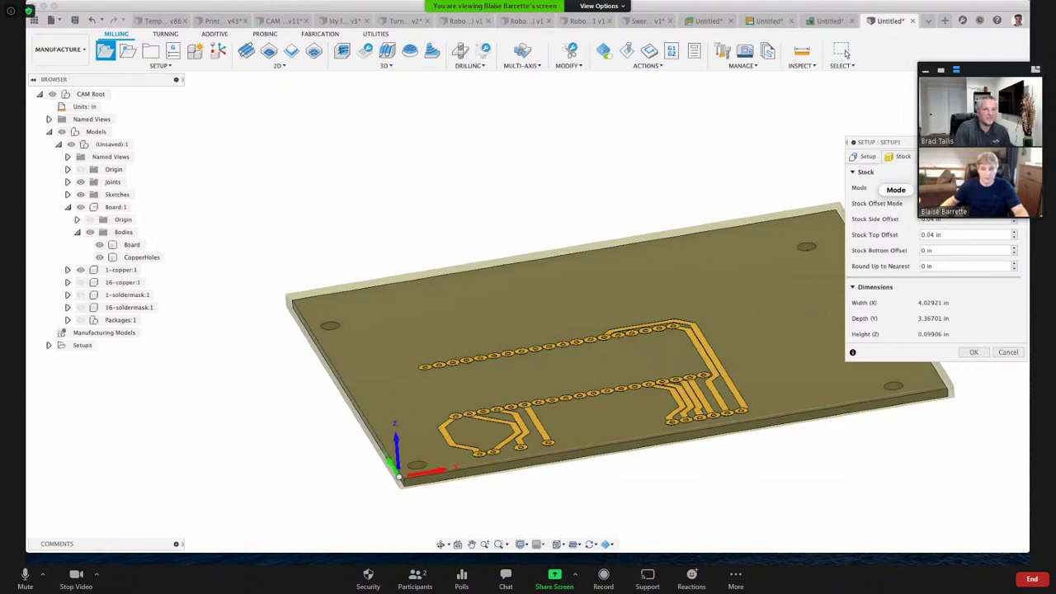
{"action": "left_click", "coordinate": [957, 203]}
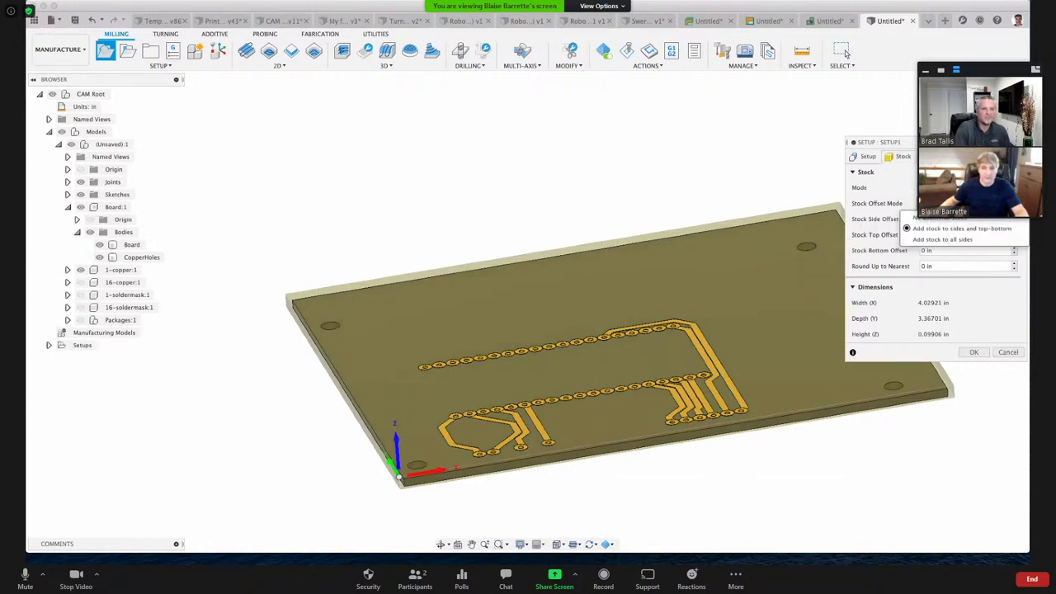
{"action": "left_click", "coordinate": [947, 219]}
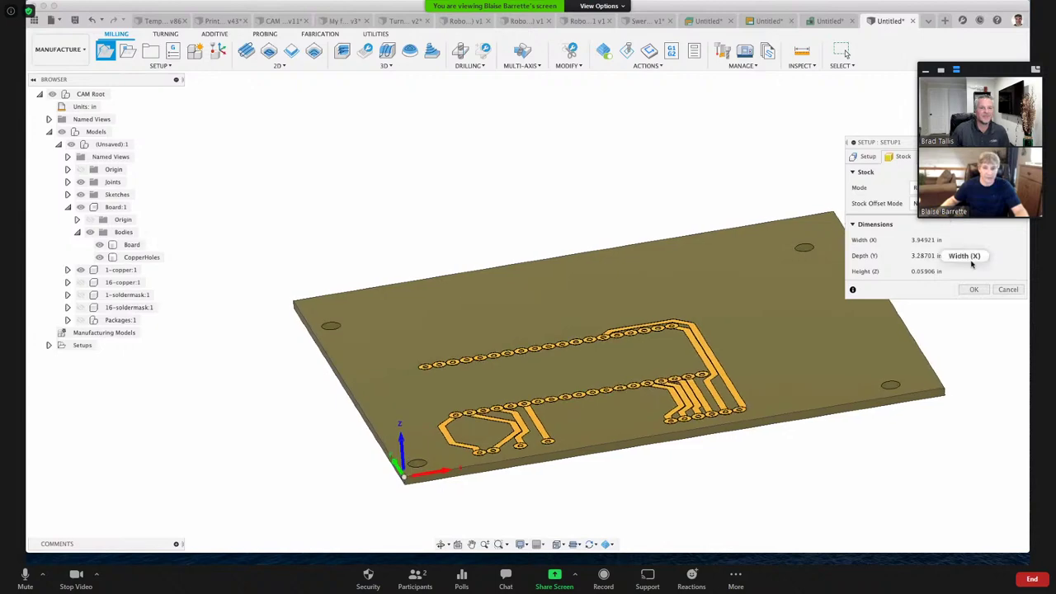
{"action": "left_click", "coordinate": [975, 289]}
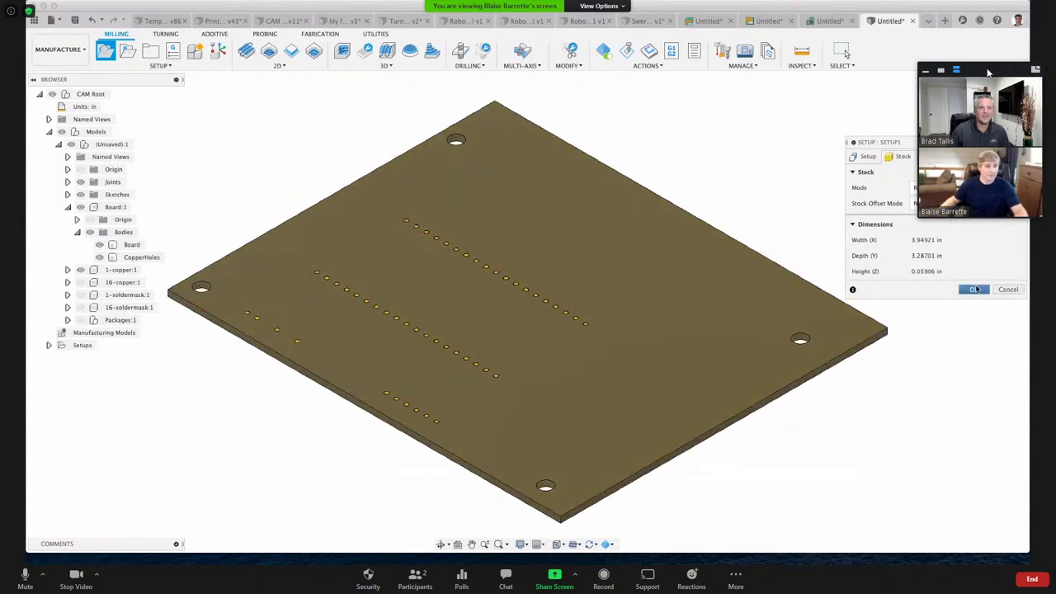
Step: Show the board's top copper traces and clear the layer selection
{"action": "left_click_drag", "start_coordinate": [992, 71], "coordinate": [973, 386]}
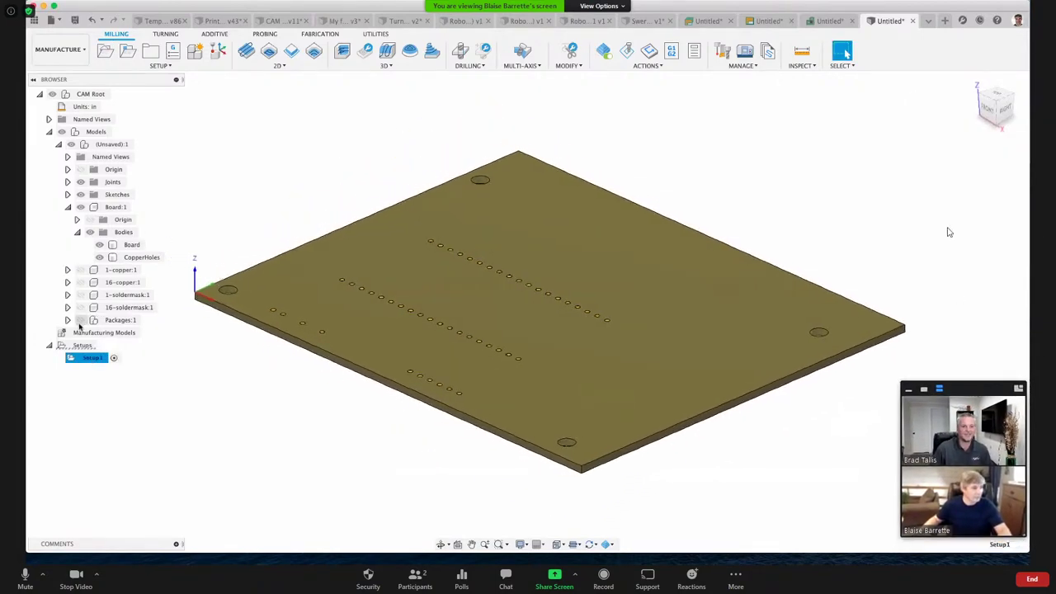
{"action": "left_click", "coordinate": [81, 270]}
{"action": "left_click", "coordinate": [226, 462]}
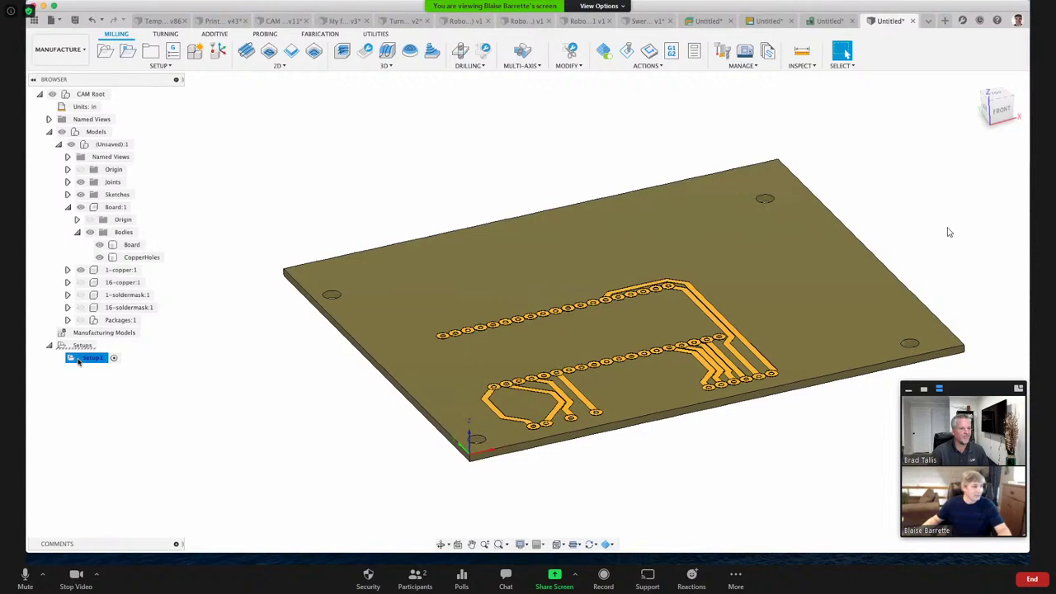
Step: Apply the Cyclone PCB Engraving template to Setup1 and preview its T1 Drill operation
{"action": "right_click", "coordinate": [79, 359]}
{"action": "mouse_move", "coordinate": [149, 123]}
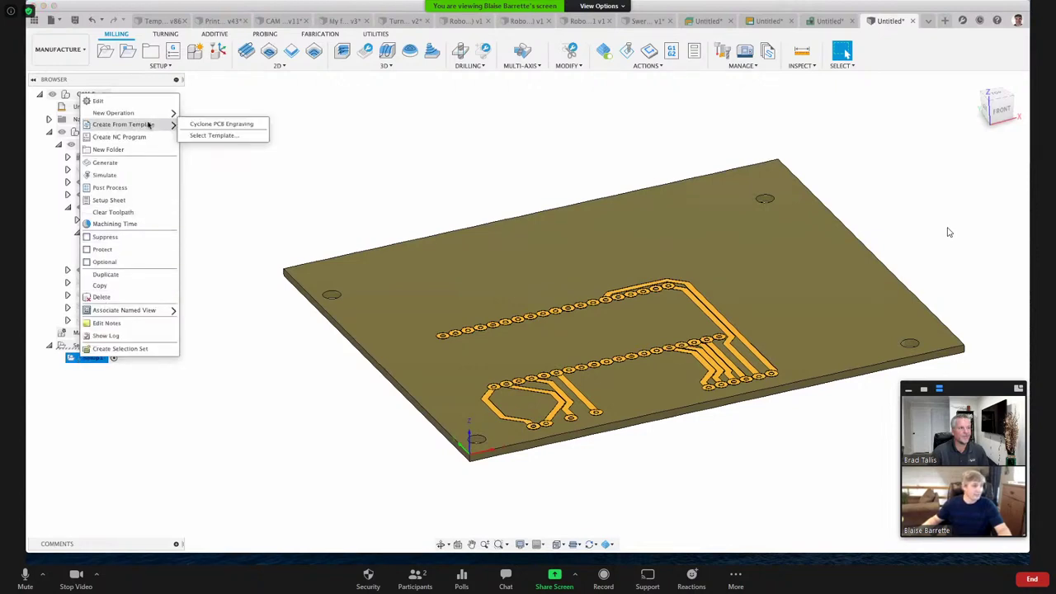
{"action": "left_click", "coordinate": [207, 125]}
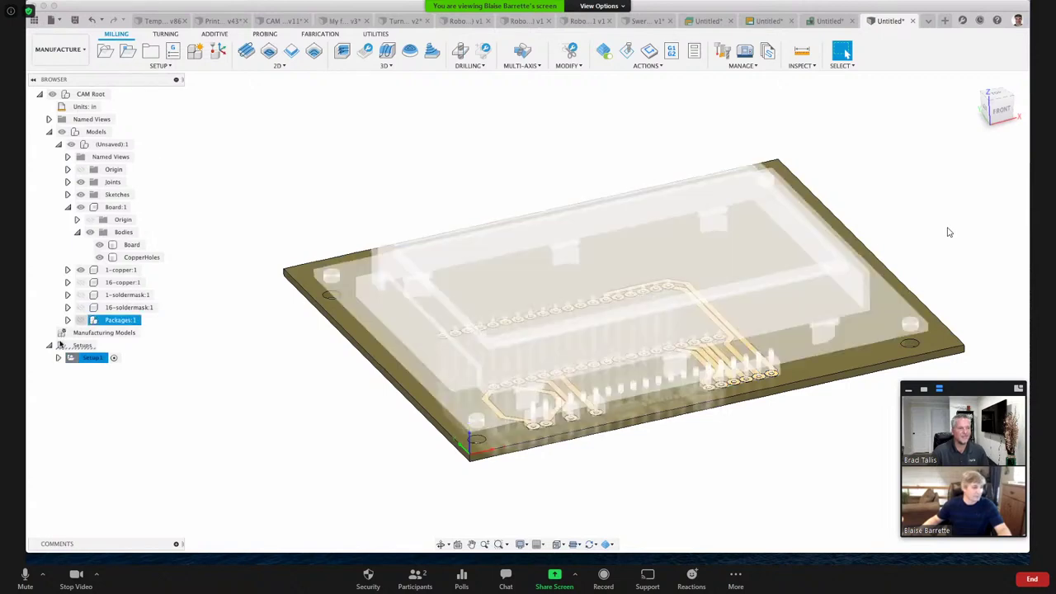
{"action": "left_click", "coordinate": [104, 373]}
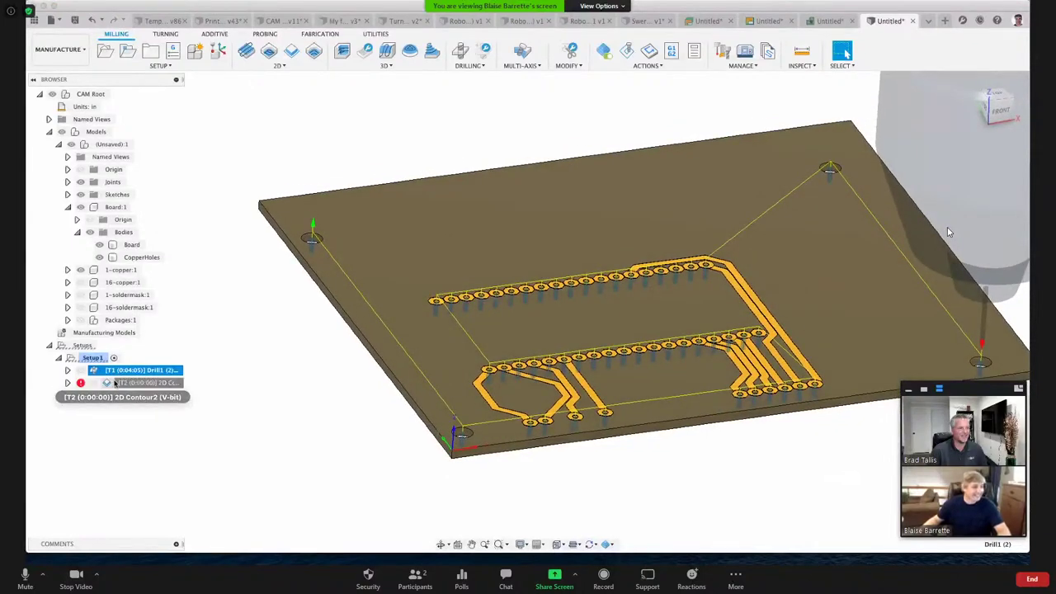
Step: Edit 2D Contour2's geometry and select the first trace and pad outline chains
{"action": "double_click", "coordinate": [137, 383]}
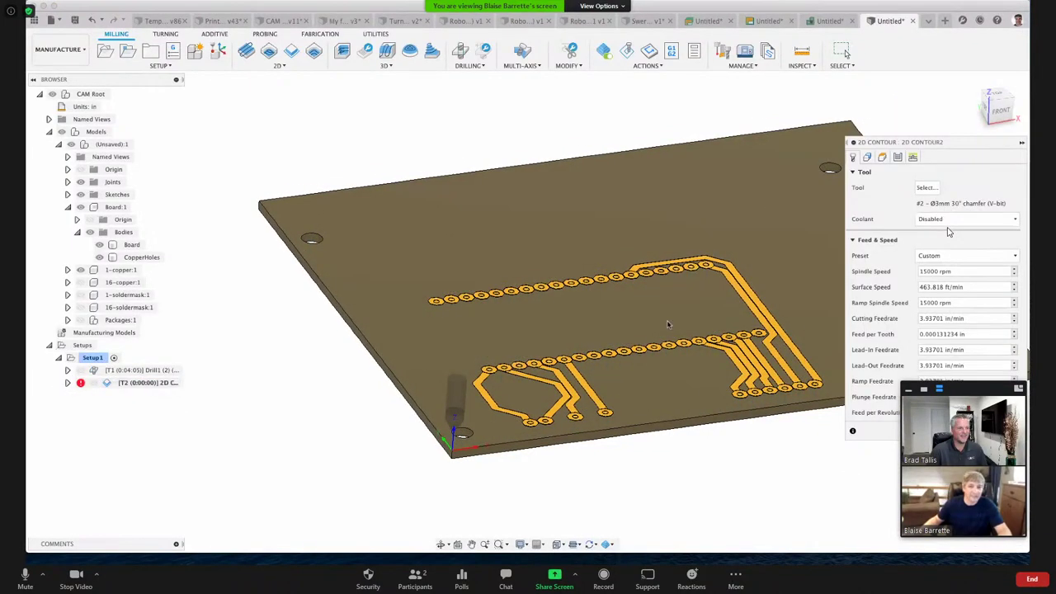
{"action": "left_click", "coordinate": [867, 157]}
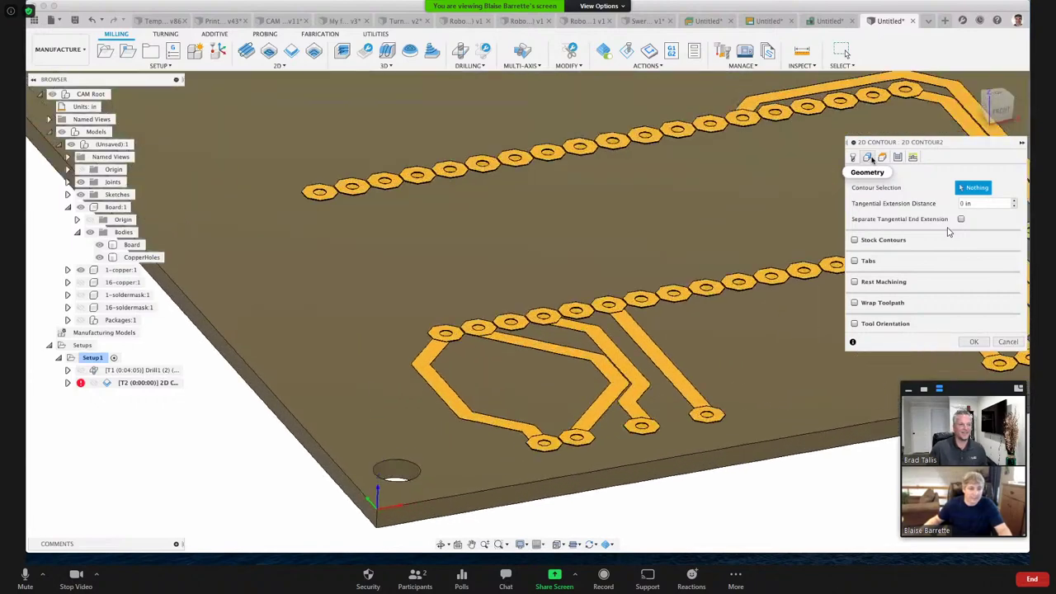
{"action": "scroll", "coordinate": [533, 344], "scroll_direction": "up", "scroll_amount": 10}
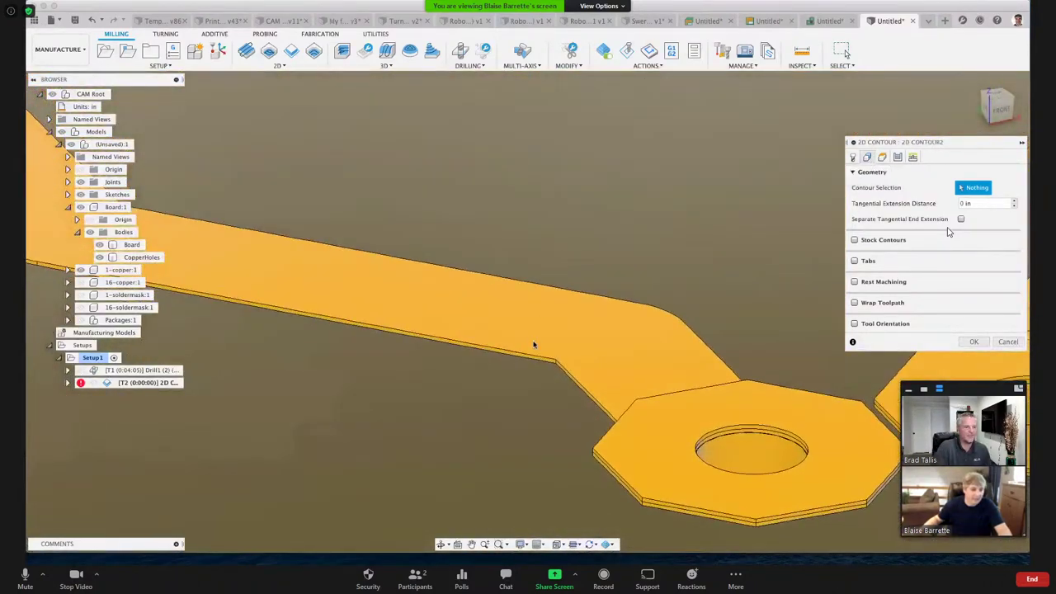
{"action": "left_click", "coordinate": [522, 360]}
{"action": "middle_click_drag", "start_coordinate": [653, 358], "coordinate": [667, 360], "text": "shift"}
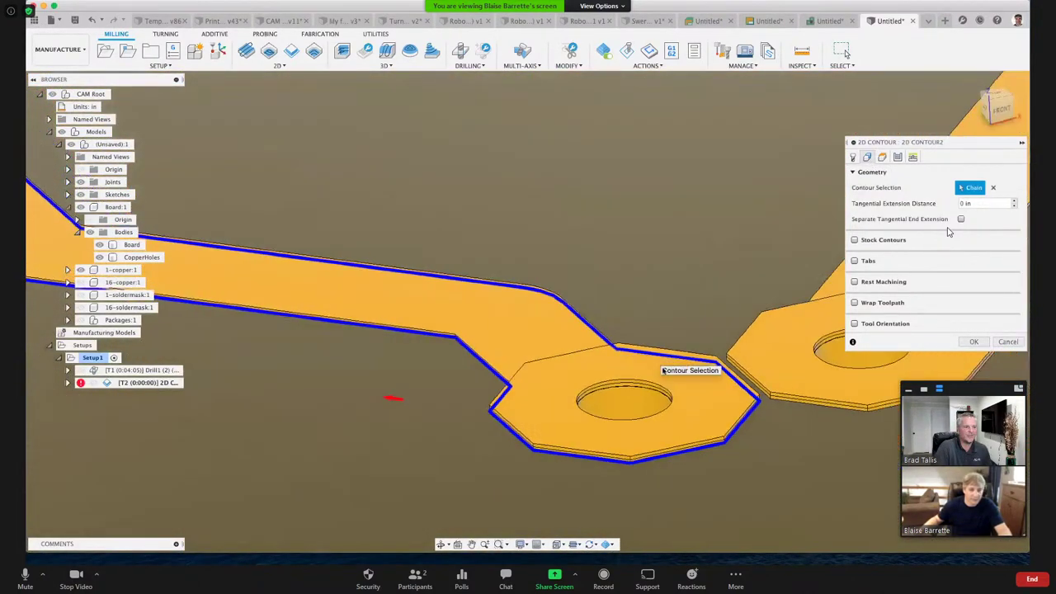
{"action": "left_click", "coordinate": [778, 398]}
{"action": "mouse_move", "coordinate": [778, 399]}
{"action": "middle_mouse_down", "text": "shift"}
{"action": "mouse_move", "coordinate": [775, 414]}
{"action": "mouse_move", "coordinate": [734, 398]}
{"action": "middle_mouse_up", "text": "shift"}
{"action": "left_click", "coordinate": [775, 414]}
{"action": "left_click", "coordinate": [734, 399]}
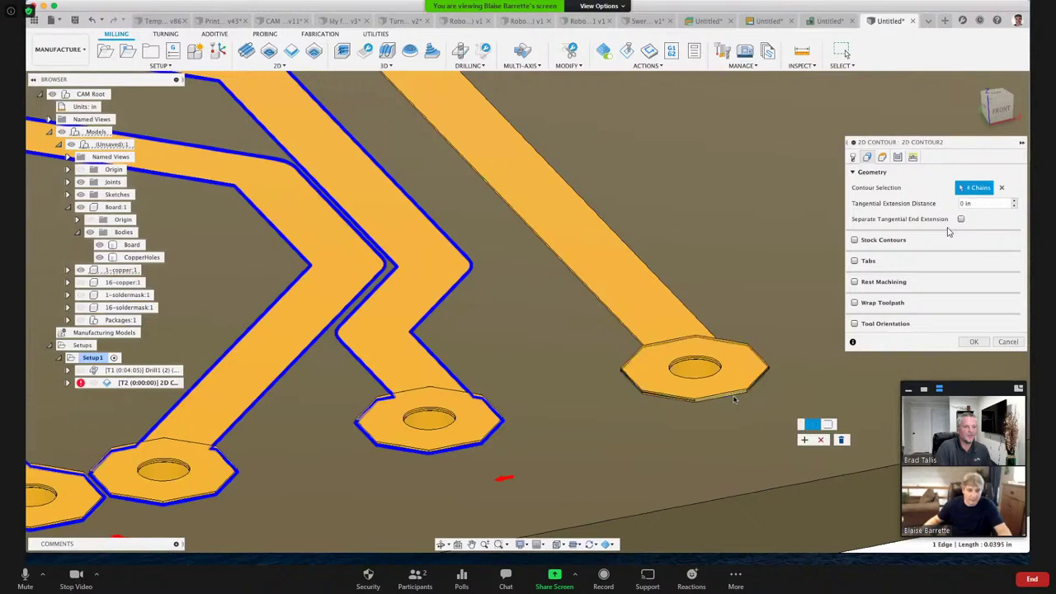
{"action": "left_click", "coordinate": [821, 439]}
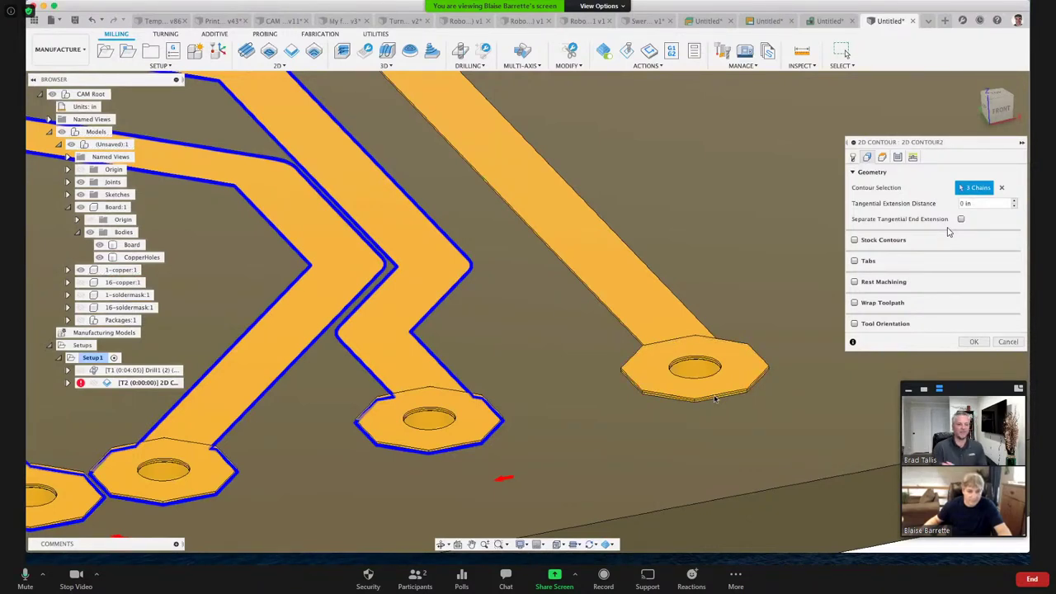
{"action": "left_click", "coordinate": [714, 398]}
Step: Add further trace and pad outlines, reaching the tenth contour chain
{"action": "middle_click_drag", "start_coordinate": [714, 399], "coordinate": [718, 401], "text": "shift"}
{"action": "scroll", "coordinate": [677, 392], "scroll_direction": "up", "scroll_amount": 5}
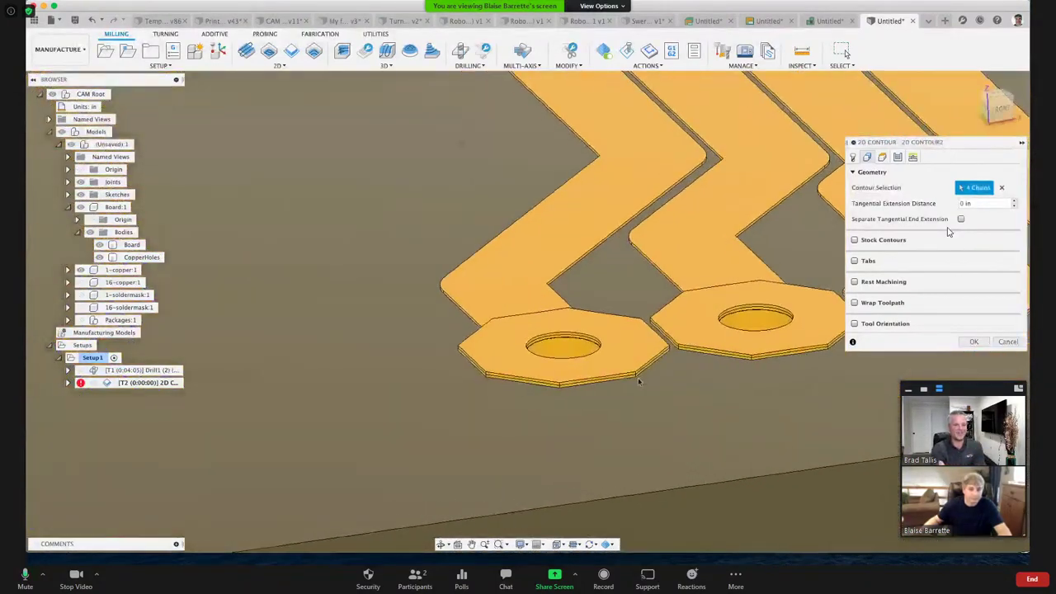
{"action": "left_click", "coordinate": [640, 381]}
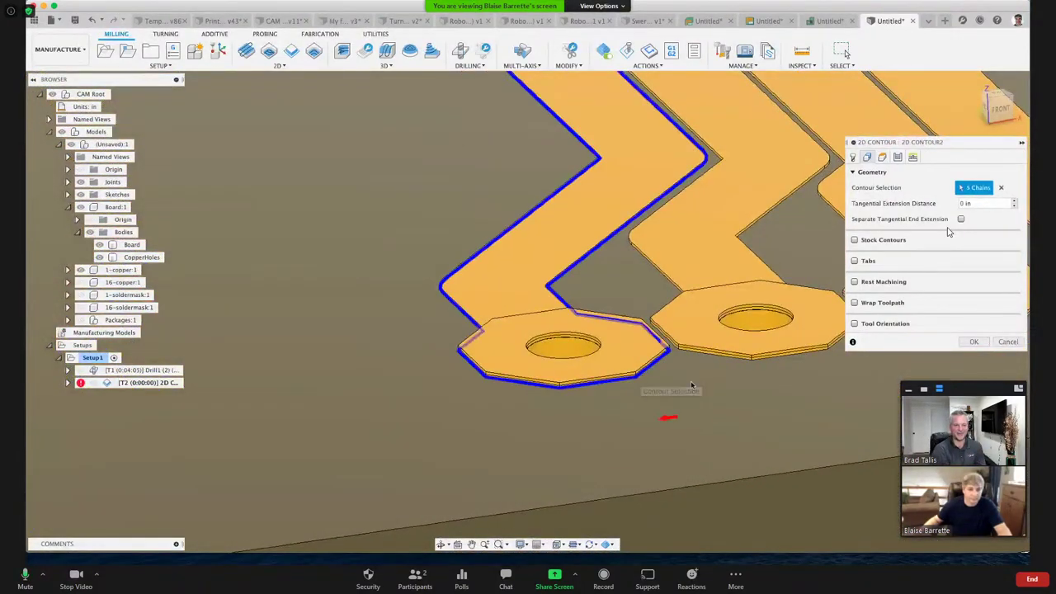
{"action": "left_click", "coordinate": [737, 363]}
{"action": "middle_click_drag", "start_coordinate": [736, 363], "coordinate": [730, 301]}
{"action": "left_click", "coordinate": [670, 330]}
{"action": "left_click", "coordinate": [712, 319]}
{"action": "left_click", "coordinate": [741, 298]}
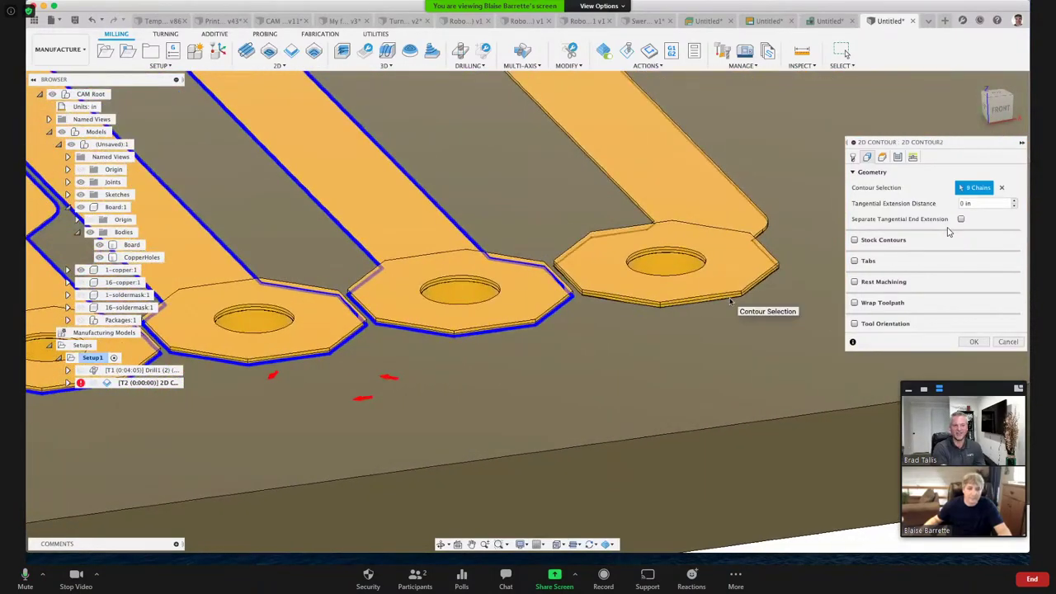
{"action": "left_click", "coordinate": [730, 301]}
{"action": "scroll", "coordinate": [730, 301], "scroll_direction": "down", "scroll_amount": 10}
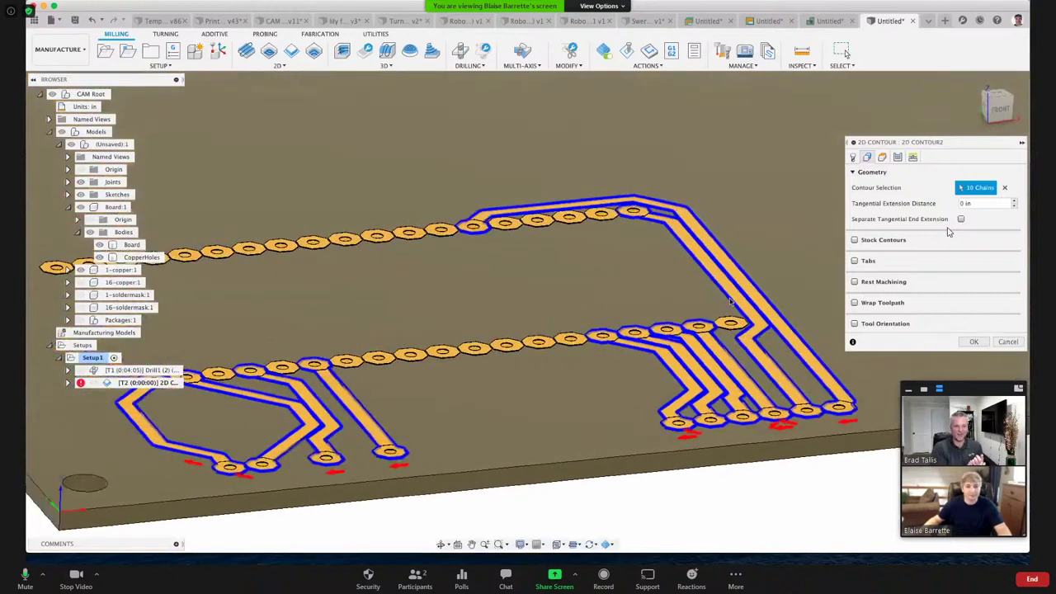
{"action": "scroll", "coordinate": [722, 289], "scroll_direction": "up", "scroll_amount": 10}
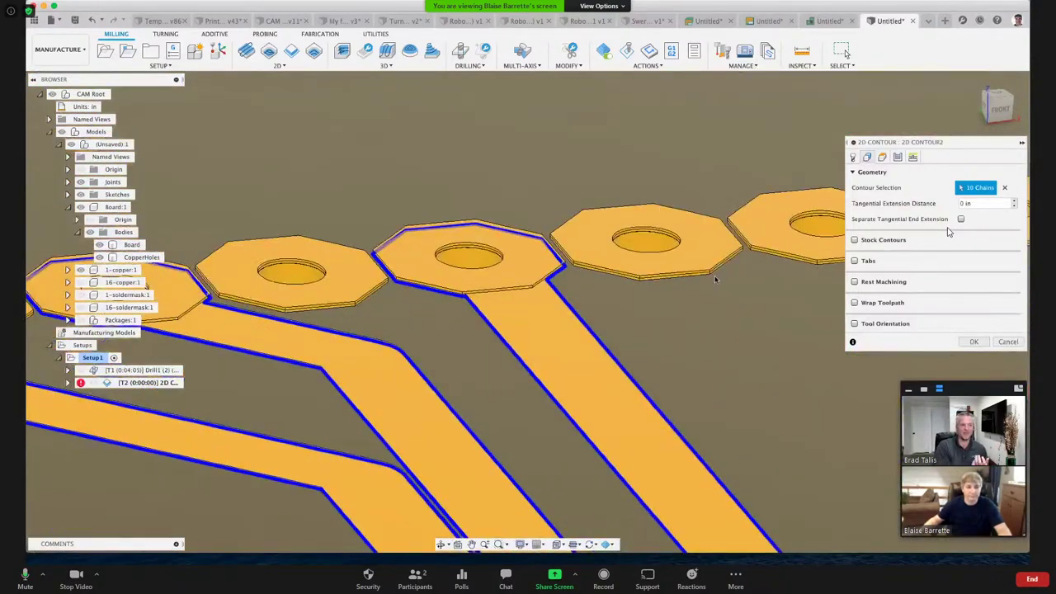
Step: Add the remaining pad outlines and the long trace, completing all 18 chains
{"action": "left_click", "coordinate": [715, 279]}
{"action": "mouse_move", "coordinate": [716, 279]}
{"action": "middle_mouse_down", "text": "shift"}
{"action": "mouse_move", "coordinate": [737, 261]}
{"action": "mouse_move", "coordinate": [737, 274]}
{"action": "mouse_move", "coordinate": [685, 248]}
{"action": "middle_mouse_up", "text": "shift"}
{"action": "left_click", "coordinate": [738, 267]}
{"action": "left_click", "coordinate": [737, 273]}
{"action": "left_click", "coordinate": [737, 275]}
{"action": "left_click", "coordinate": [683, 247]}
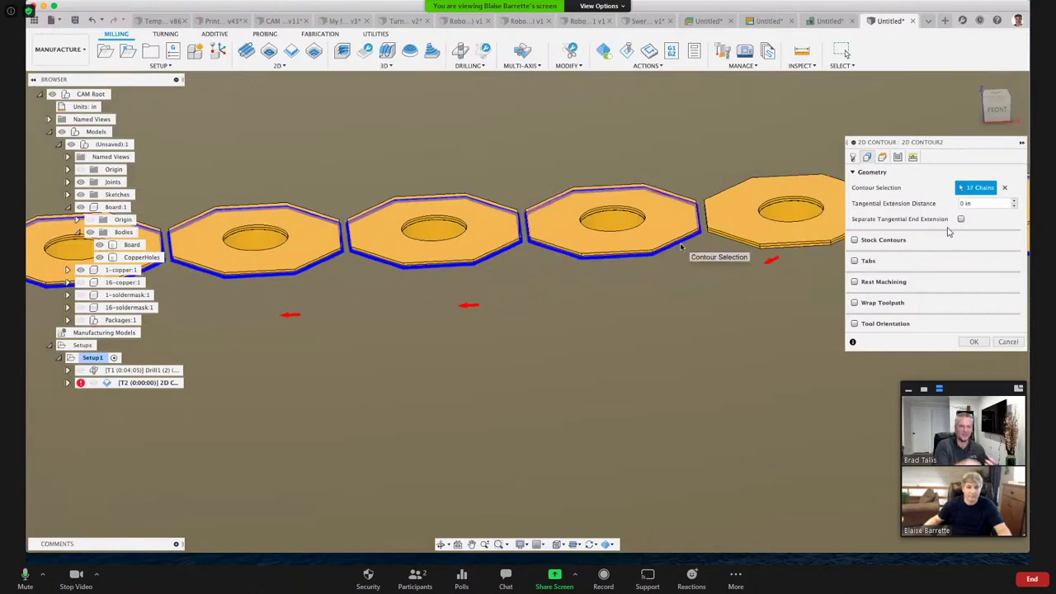
{"action": "middle_click_drag", "start_coordinate": [747, 249], "coordinate": [683, 294]}
{"action": "left_click", "coordinate": [683, 294]}
{"action": "scroll", "coordinate": [683, 295], "scroll_direction": "down", "scroll_amount": 5}
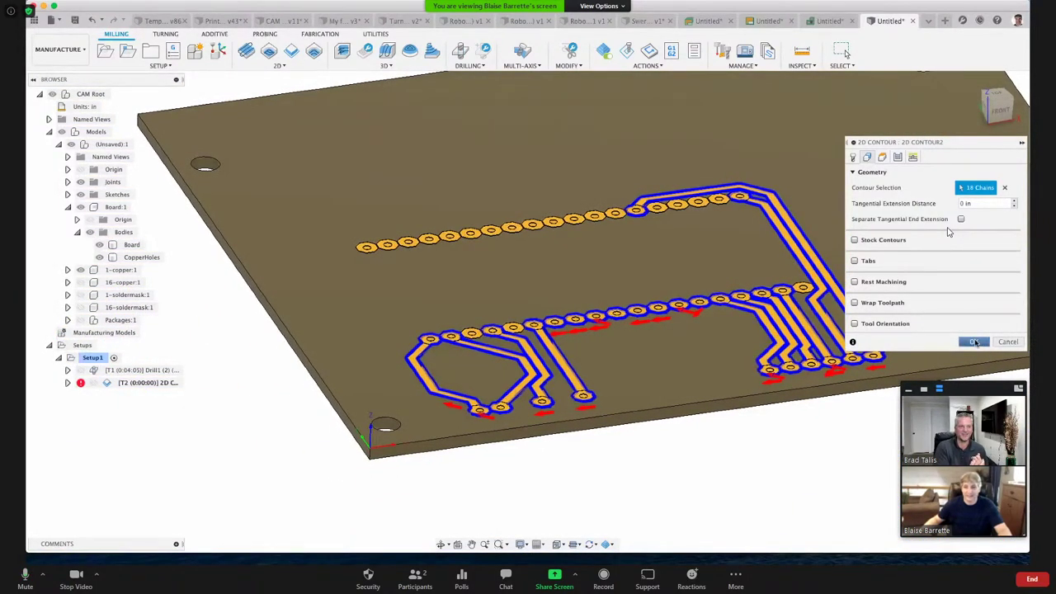
Step: Confirm the contour to generate the 0:08:18 toolpath, then select Setup1
{"action": "left_click", "coordinate": [974, 341]}
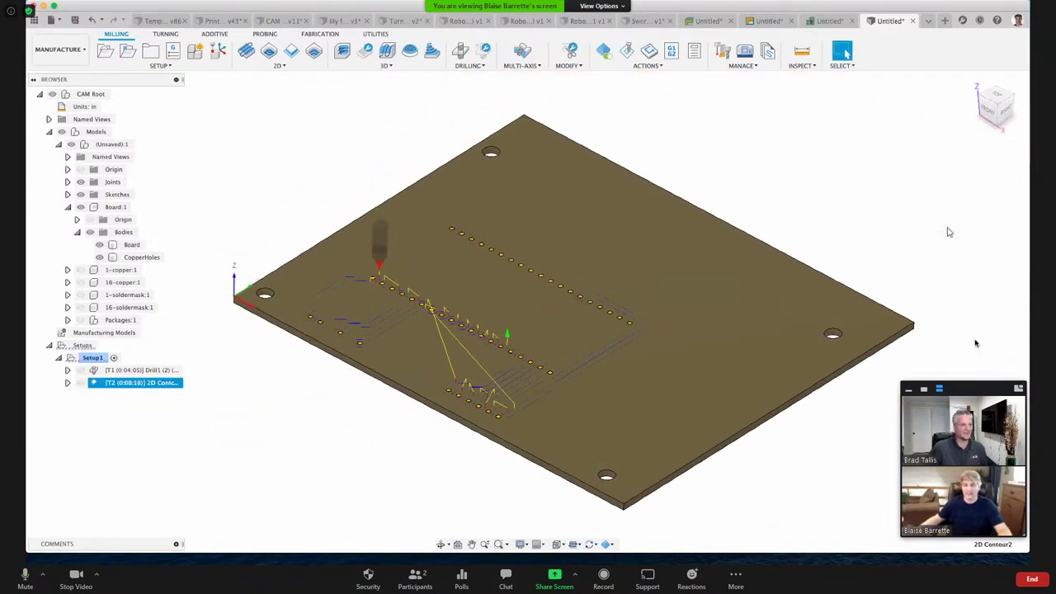
{"action": "key", "text": "Escape"}
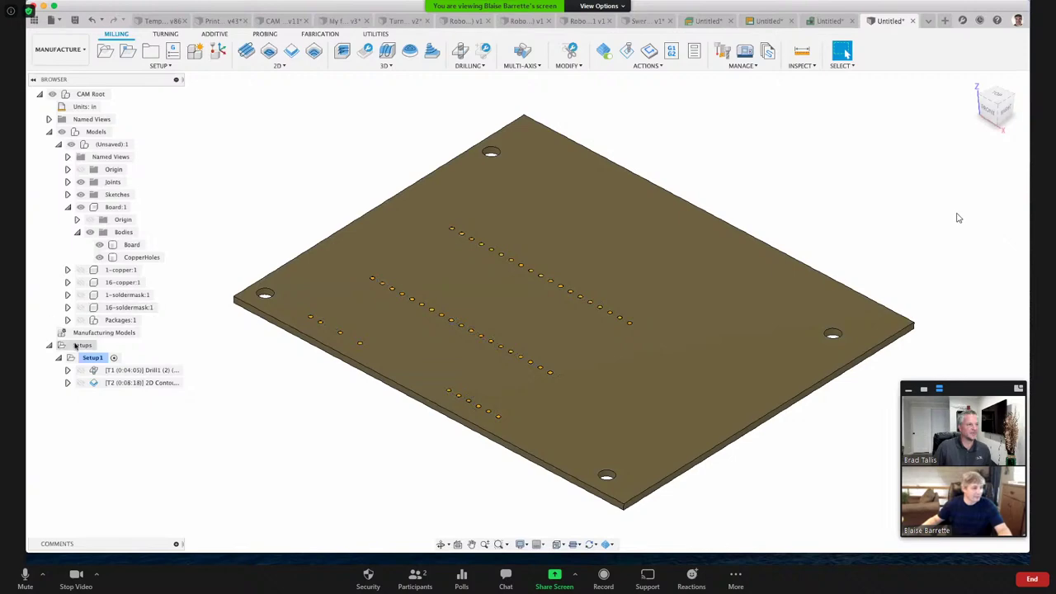
{"action": "left_click", "coordinate": [72, 357]}
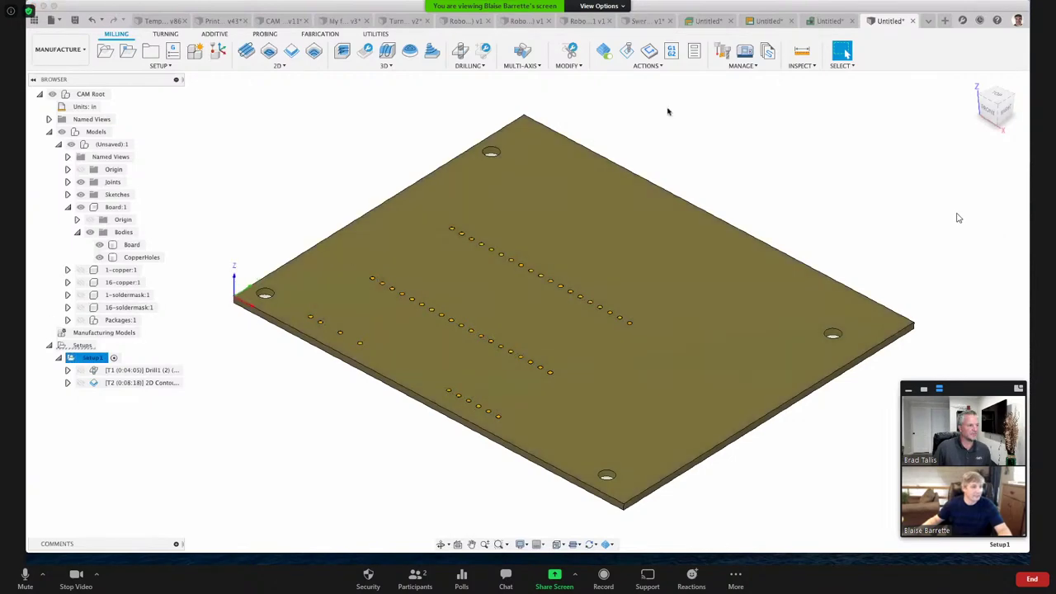
Step: Simulate Setup1's drill and V-bit contour toolpaths, then stop the Zoom screen share
{"action": "left_click", "coordinate": [627, 51]}
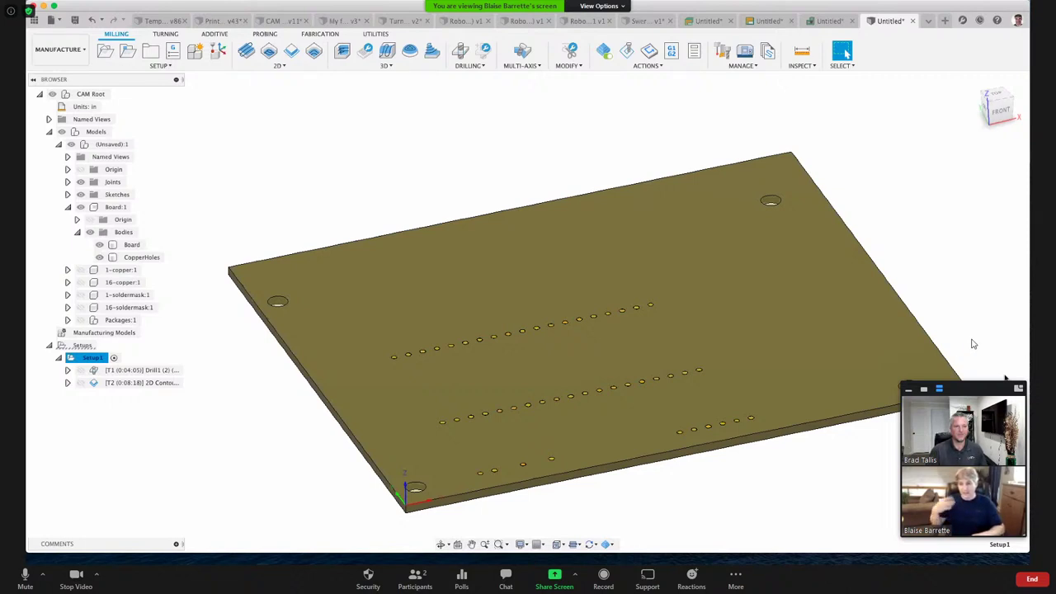
{"action": "left_click_drag", "start_coordinate": [971, 391], "coordinate": [966, 87]}
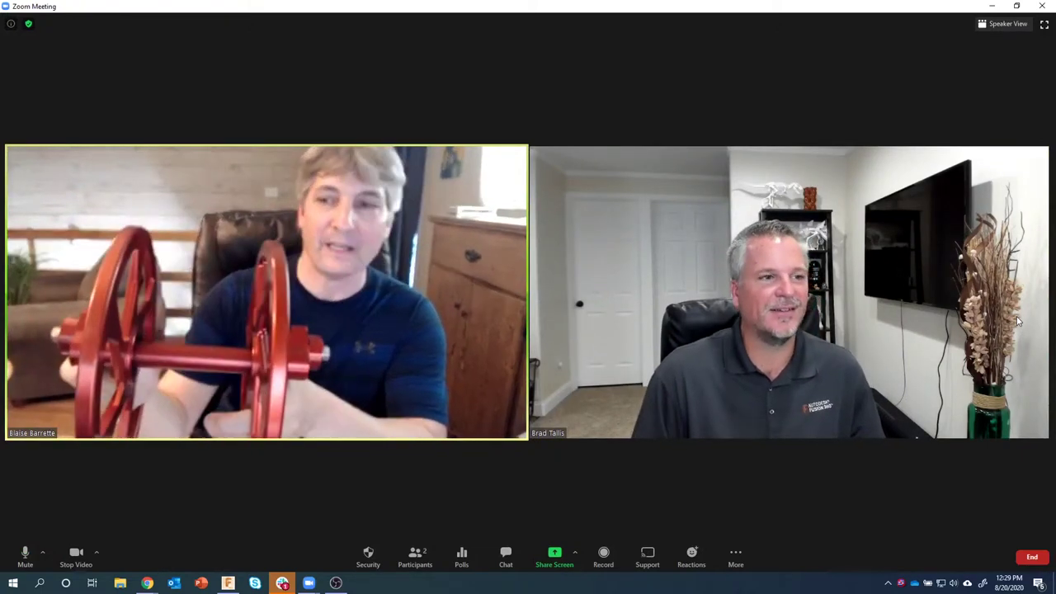
{"action": "mouse_move", "coordinate": [1016, 317]}
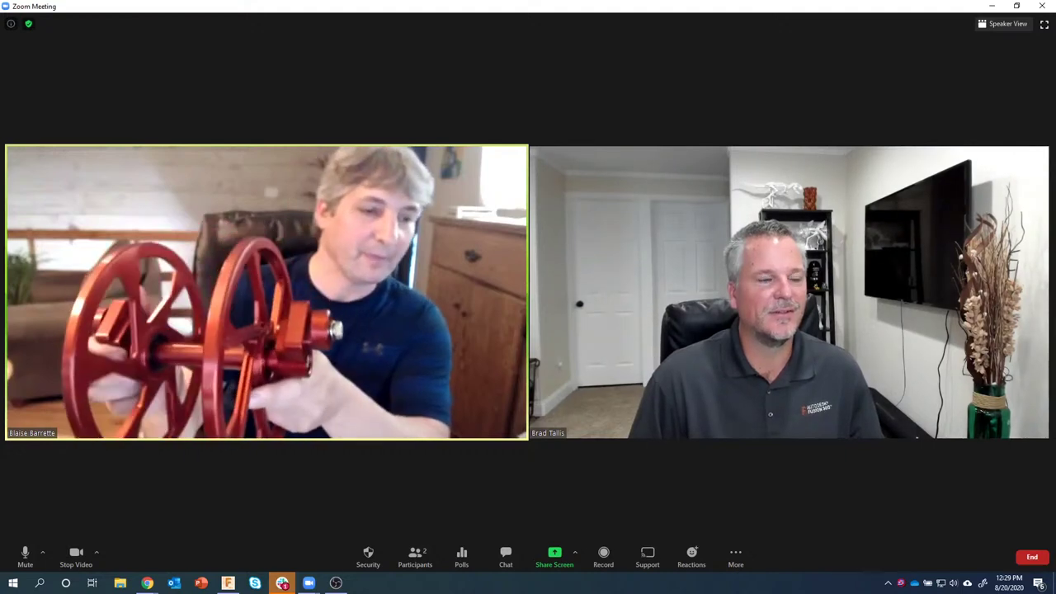
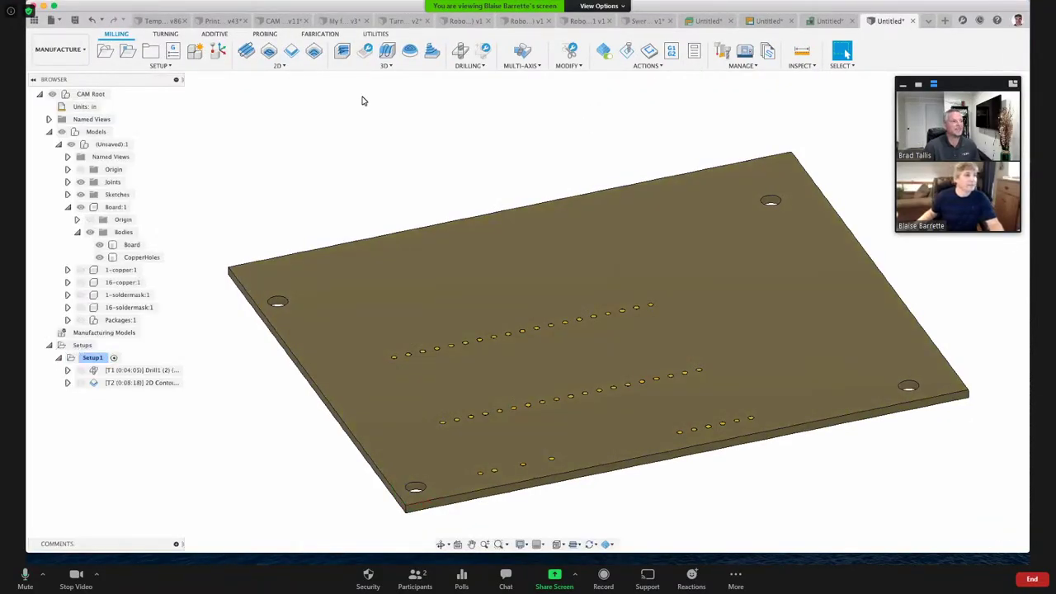
Step: Bring the CAM v11 fixture setup document into view from its tab
{"action": "left_click", "coordinate": [279, 21]}
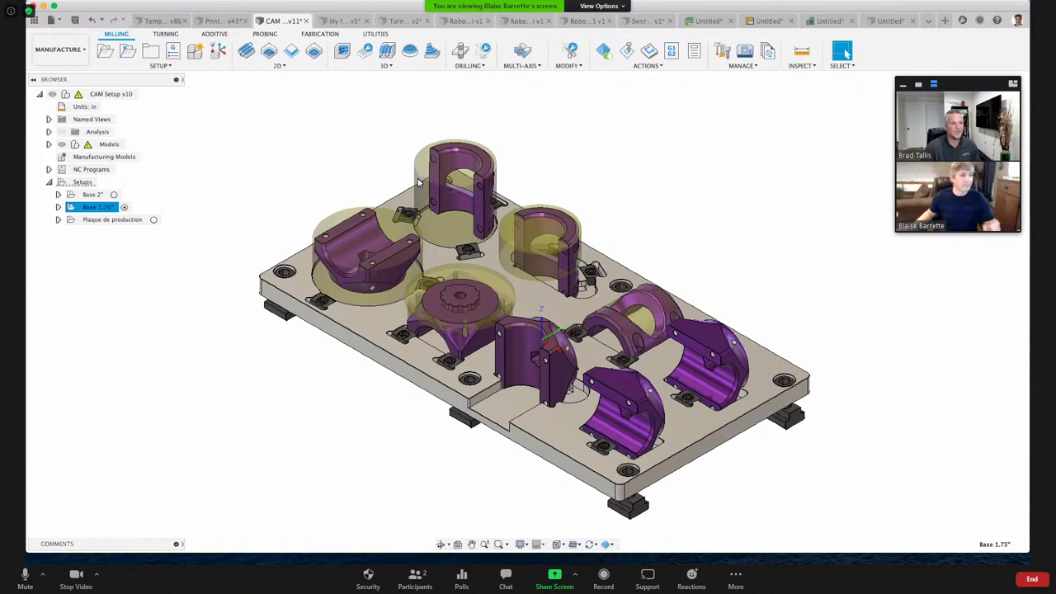
Step: Compare the parts of the Base 2" and Base 1.75" setups and review the stock sync options
{"action": "left_click", "coordinate": [92, 195], "text": "shift"}
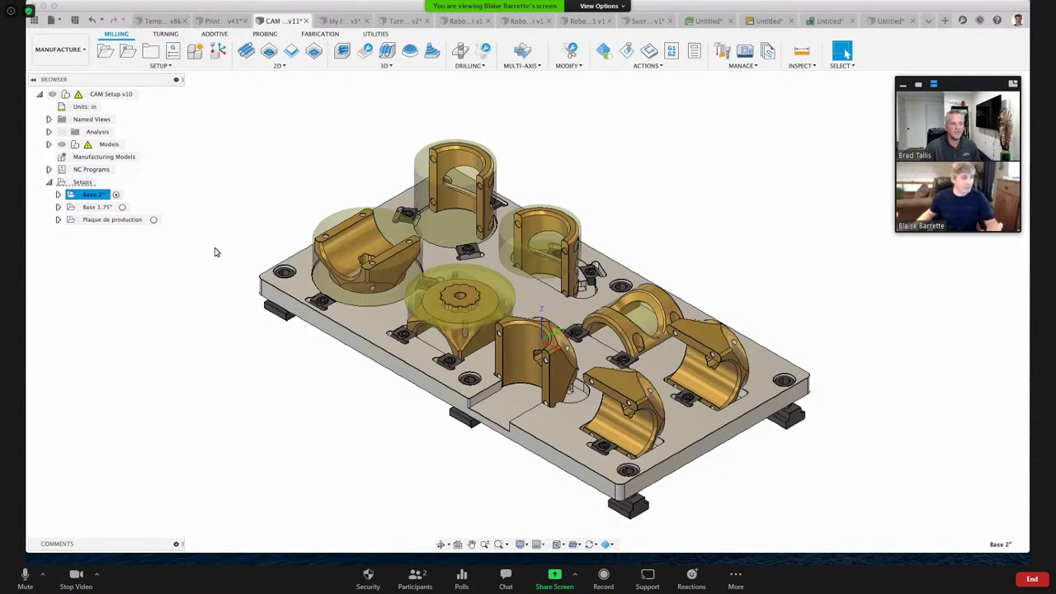
{"action": "left_click", "coordinate": [592, 546]}
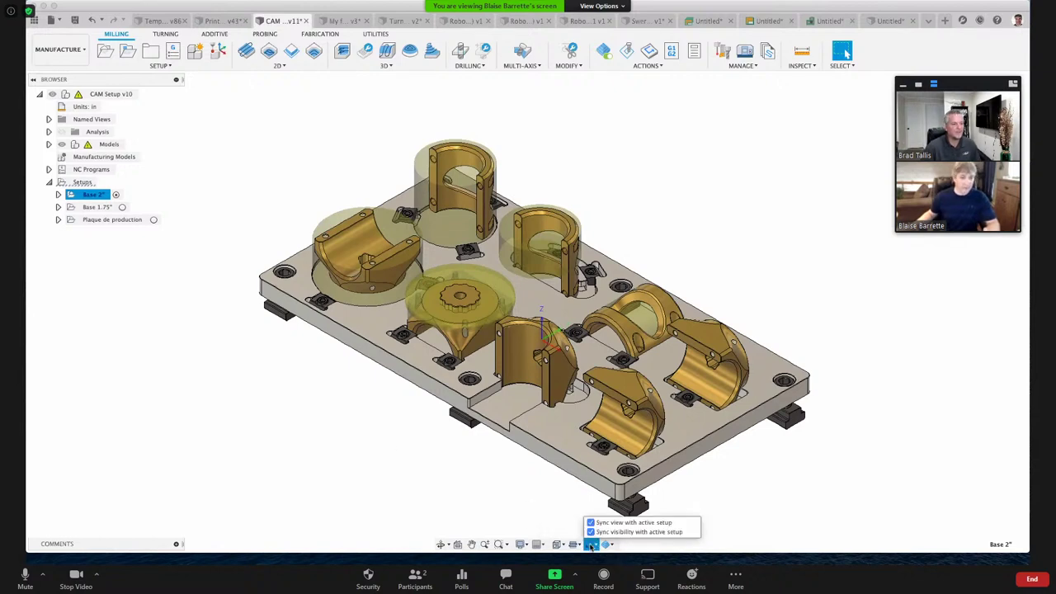
{"action": "left_click", "coordinate": [484, 478]}
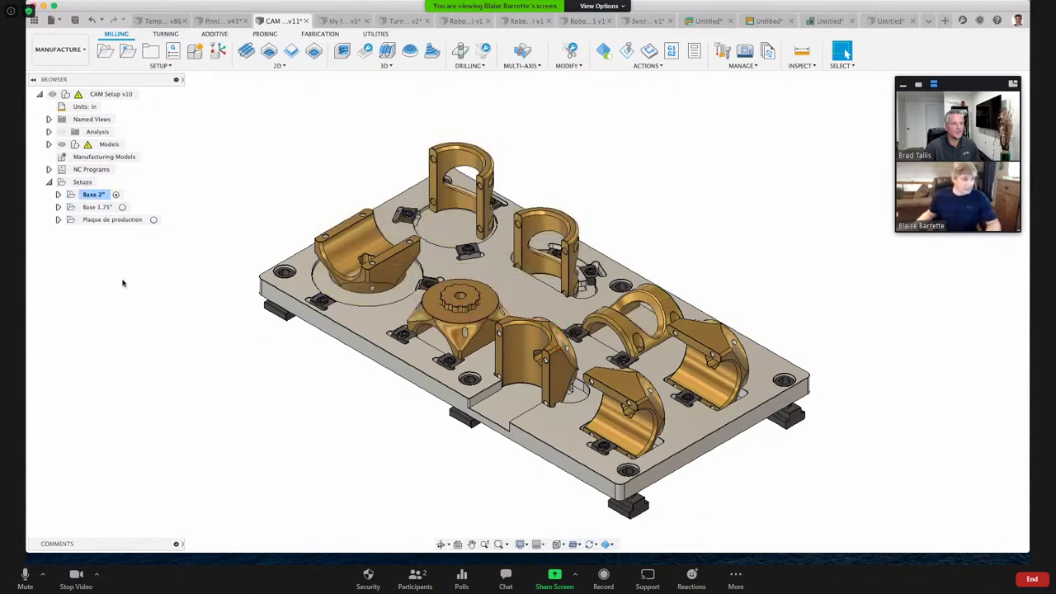
{"action": "left_click", "coordinate": [122, 208]}
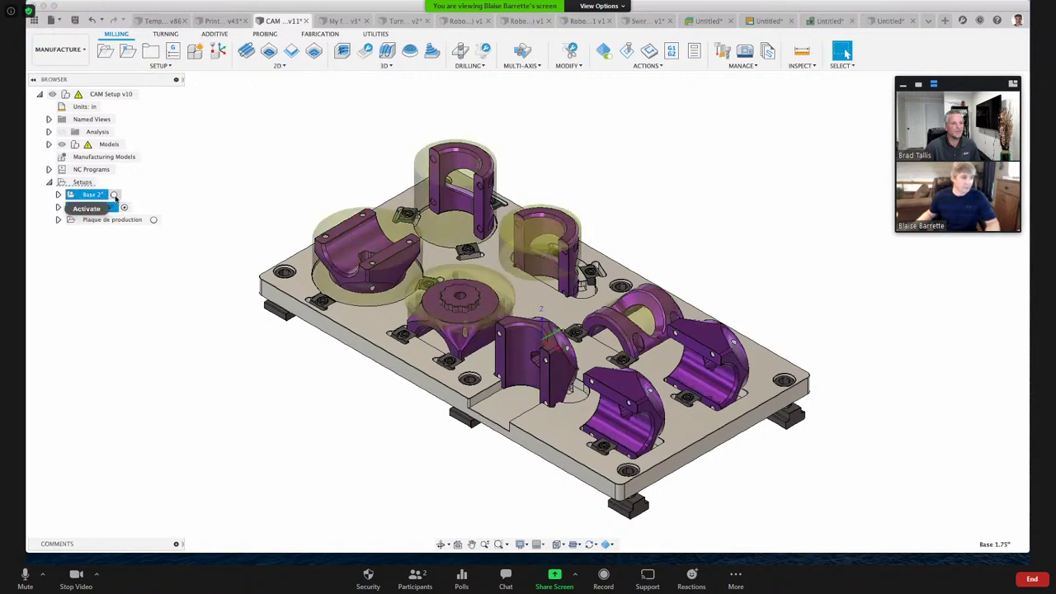
{"action": "left_click", "coordinate": [115, 195]}
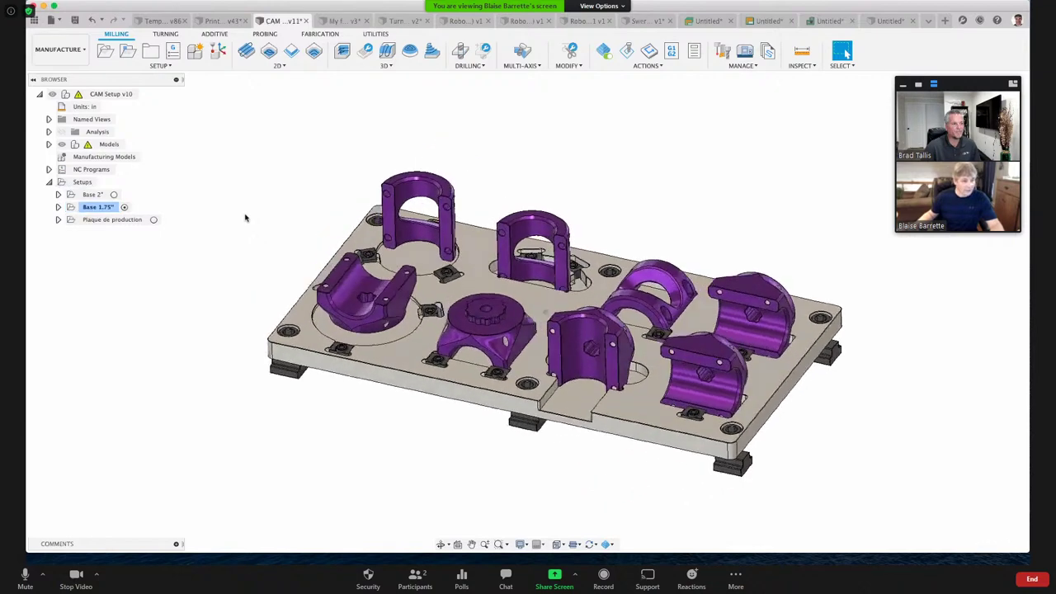
Step: Activate the Base 1.75" setup and orbit the fixture back to an isometric view
{"action": "left_click", "coordinate": [96, 207]}
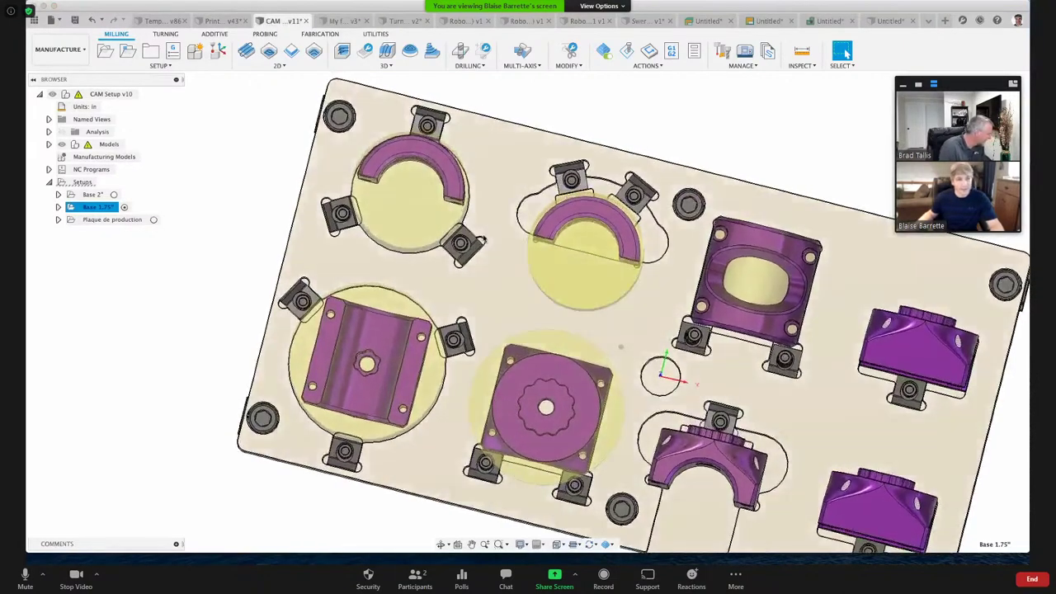
{"action": "middle_click_drag", "start_coordinate": [620, 347], "coordinate": [561, 165], "text": "shift"}
{"action": "left_click", "coordinate": [561, 165]}
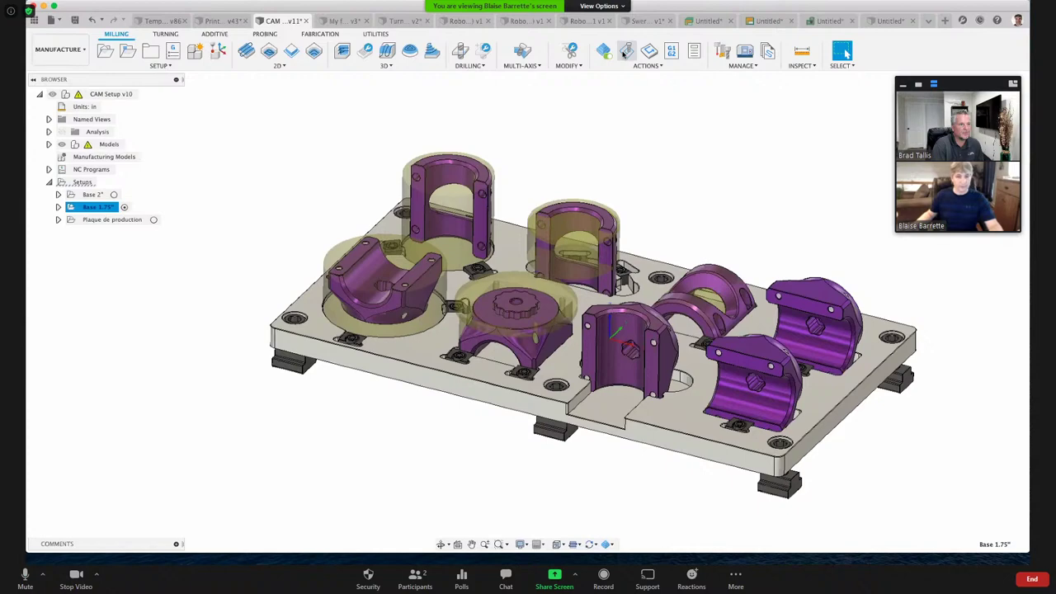
Step: Simulate the Base 1.75" toolpaths, zoom in on the fixture, and play the machining
{"action": "left_click", "coordinate": [626, 51]}
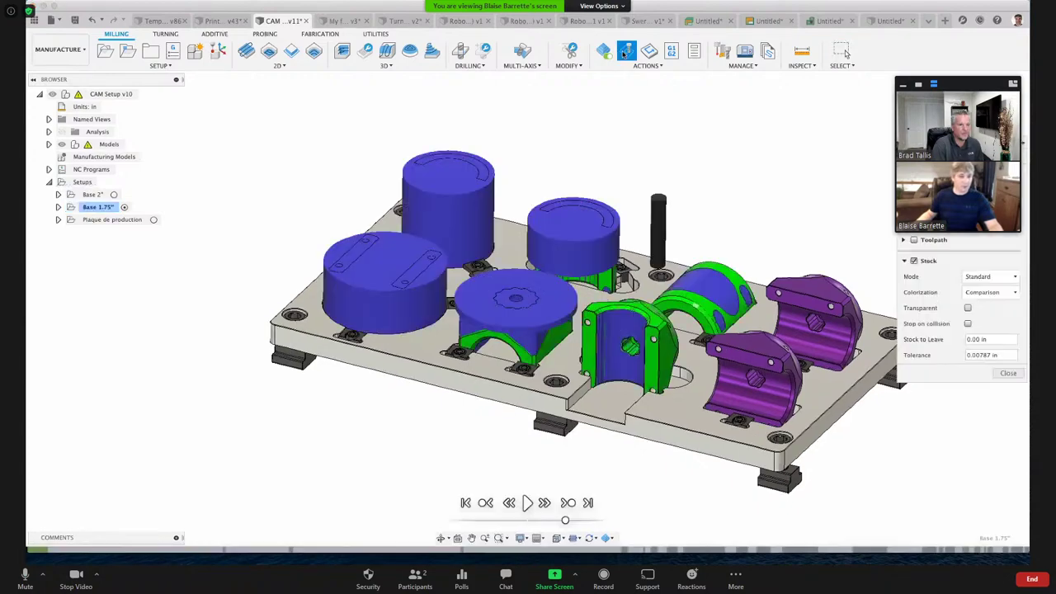
{"action": "scroll", "coordinate": [656, 123], "scroll_direction": "up", "scroll_amount": 2}
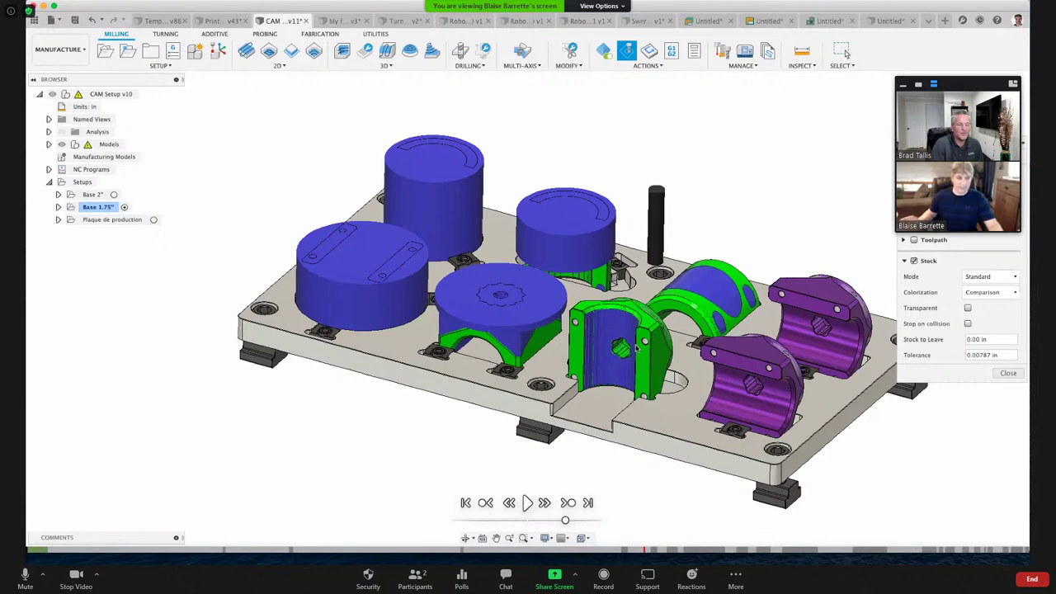
{"action": "scroll", "coordinate": [636, 350], "scroll_direction": "up", "scroll_amount": 1}
{"action": "scroll", "coordinate": [636, 350], "scroll_direction": "up", "scroll_amount": 1}
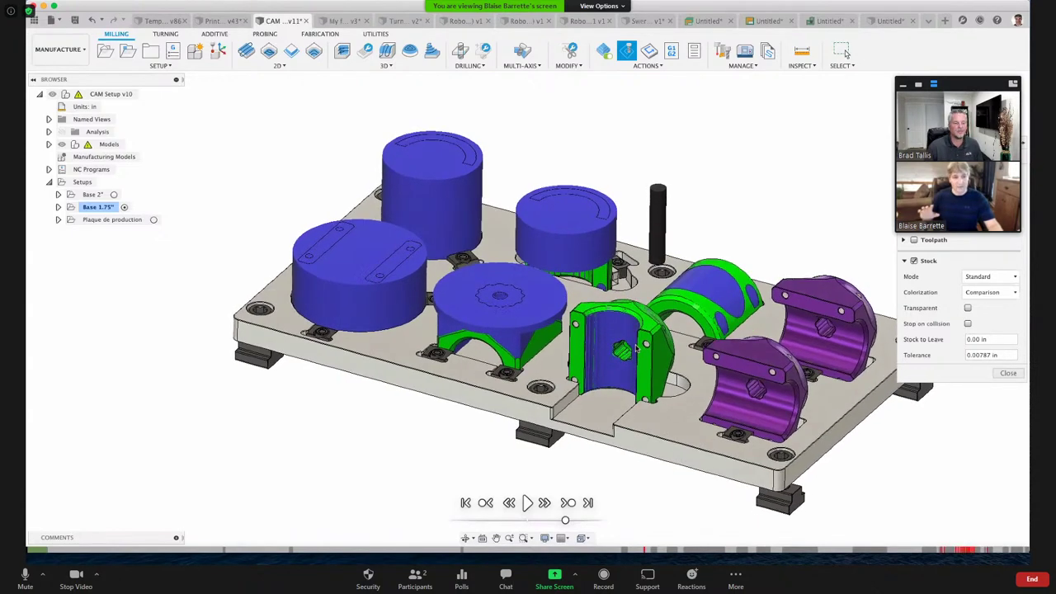
{"action": "middle_click_drag", "start_coordinate": [636, 350], "coordinate": [579, 422]}
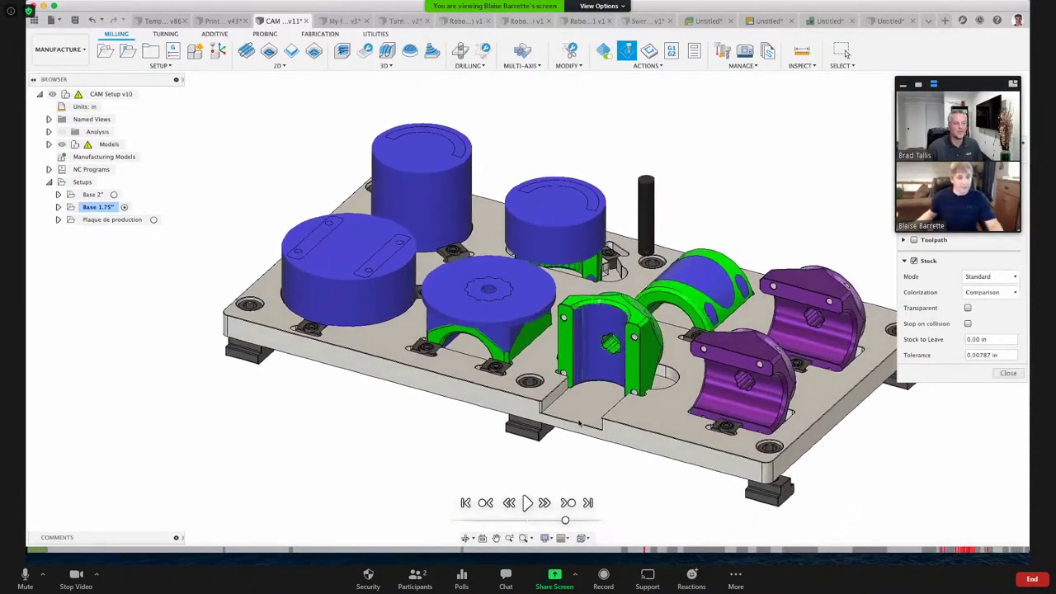
{"action": "left_click", "coordinate": [527, 503]}
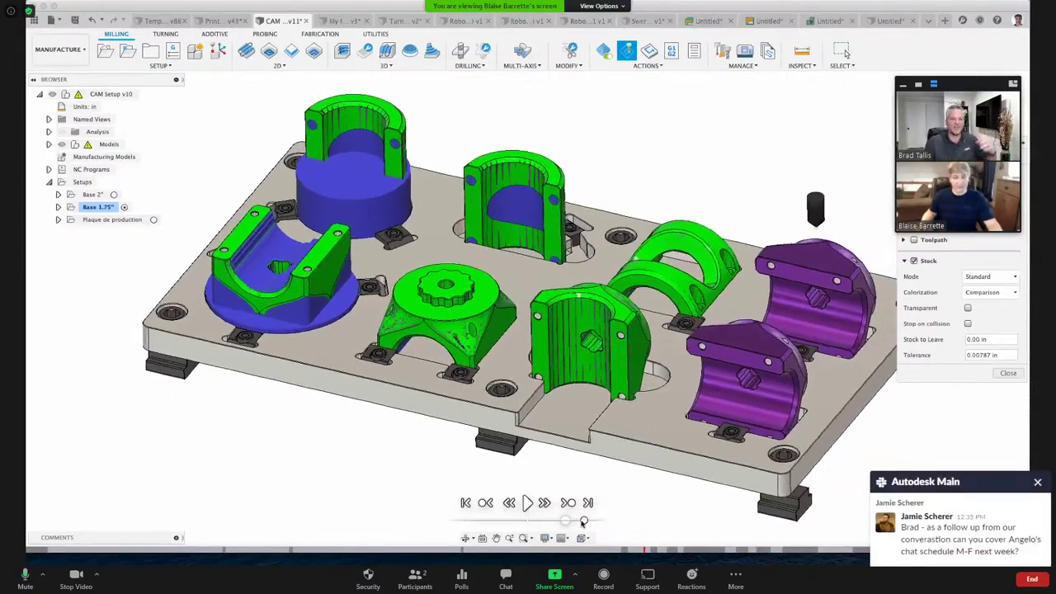
Step: Dismiss the Zoom chat notification over the simulation
{"action": "left_click", "coordinate": [1037, 481]}
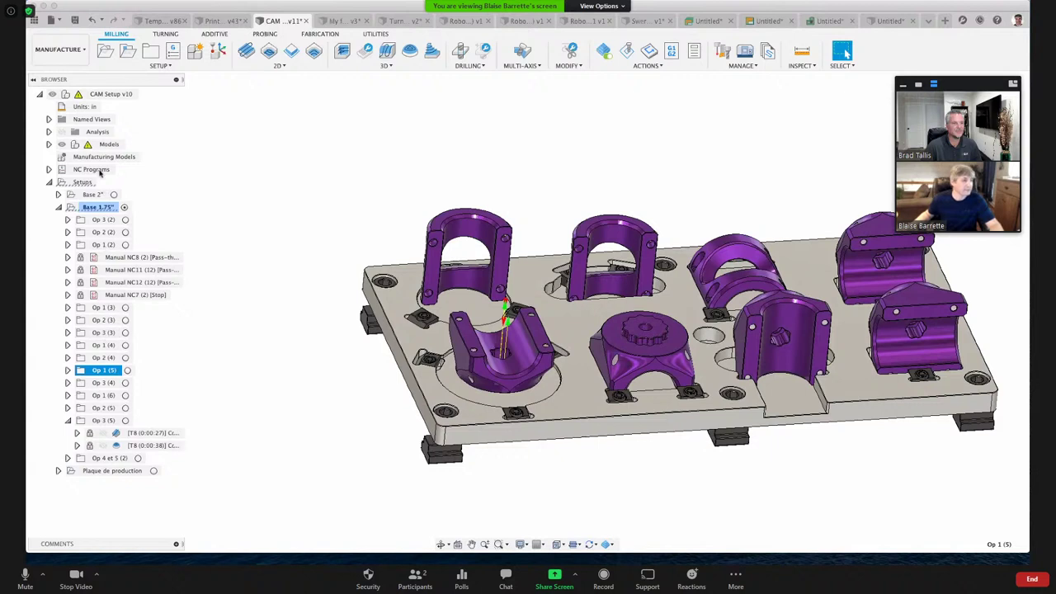
Step: Review the '2 in op 1' NC program, collapse its Op 2 and Op 3 branches, and close it
{"action": "left_click", "coordinate": [49, 169]}
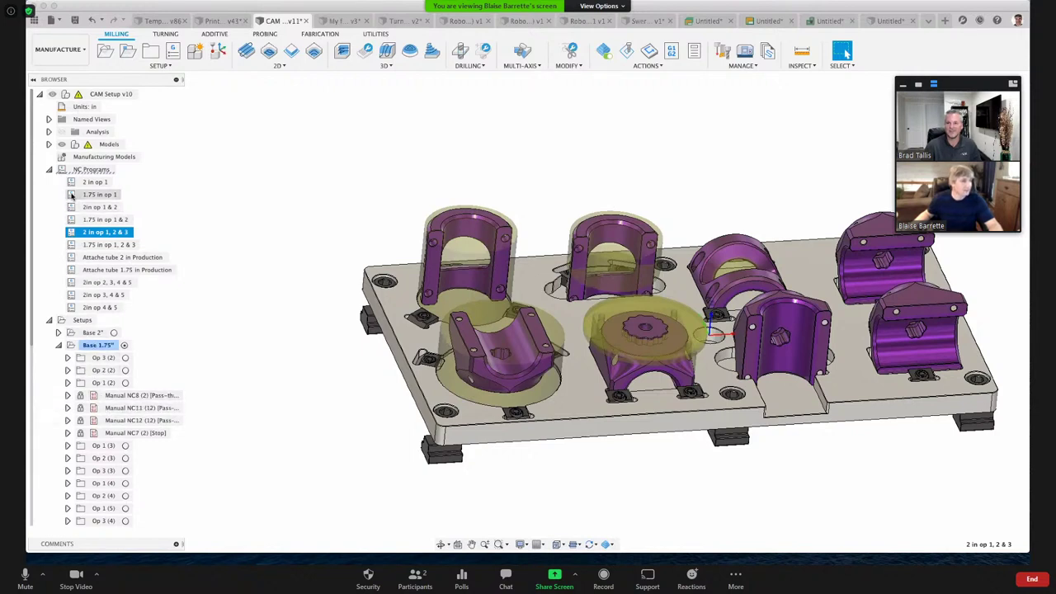
{"action": "middle_click_drag", "start_coordinate": [341, 309], "coordinate": [438, 238], "text": "shift"}
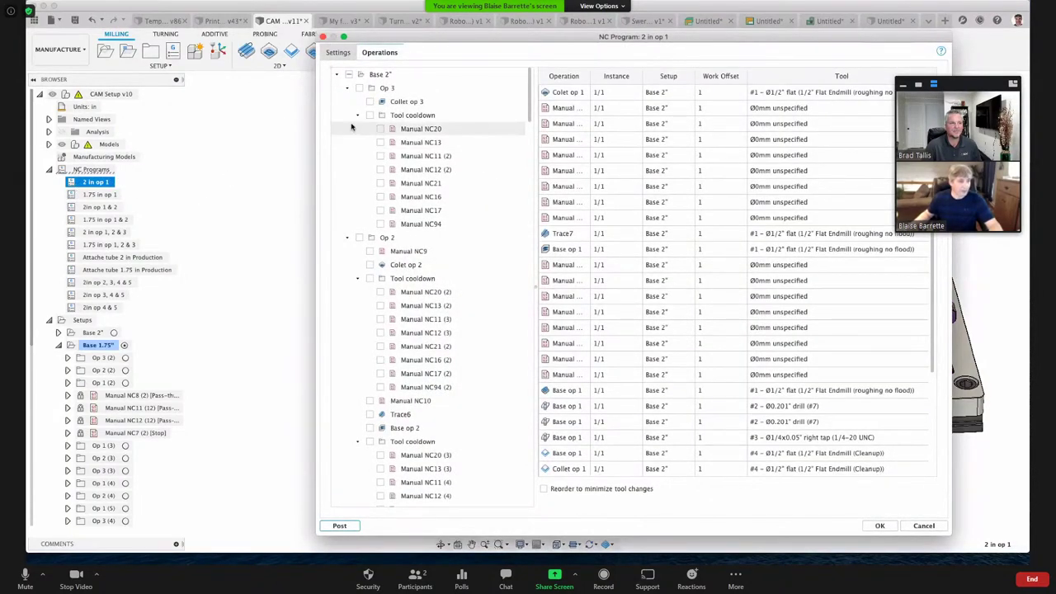
{"action": "left_click", "coordinate": [347, 88]}
{"action": "left_click", "coordinate": [348, 102]}
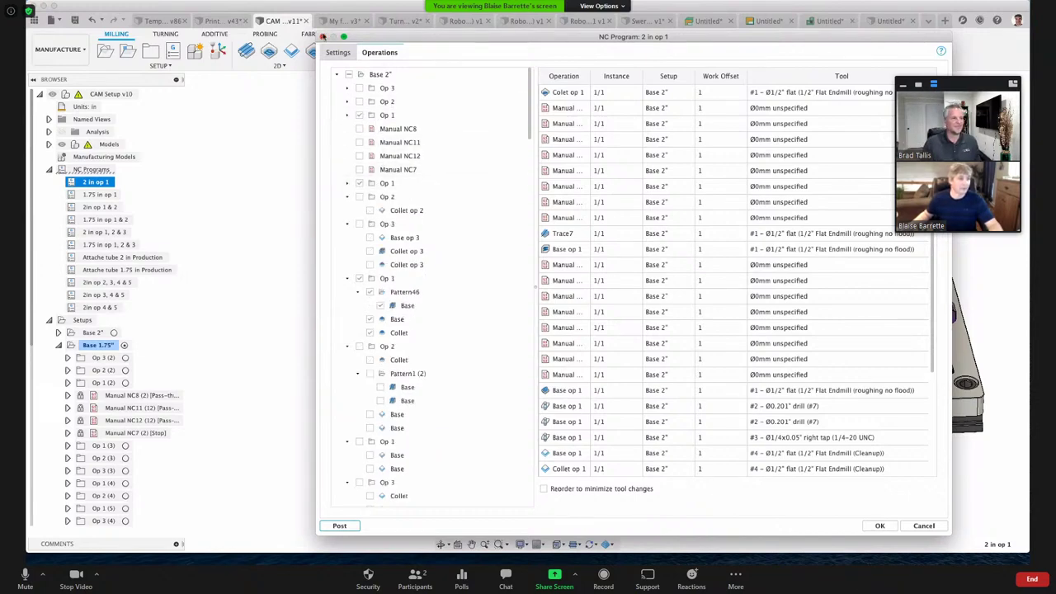
{"action": "left_click", "coordinate": [324, 36]}
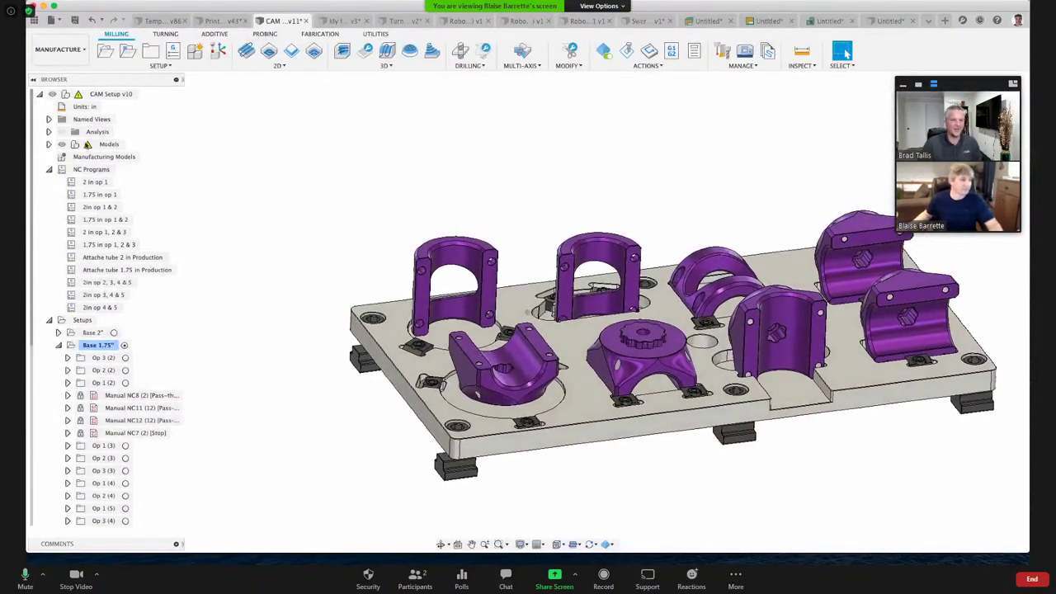
Step: Collapse the NC Programs list in the browser
{"action": "left_click", "coordinate": [76, 169]}
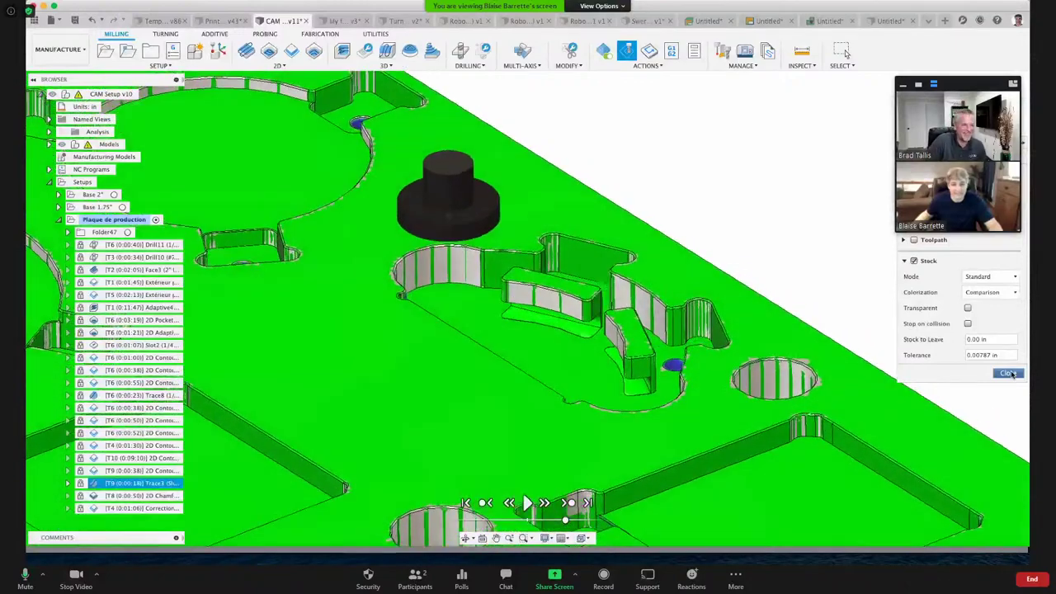
Step: Close the stock simulation and switch to the Design workspace
{"action": "left_click", "coordinate": [1009, 374]}
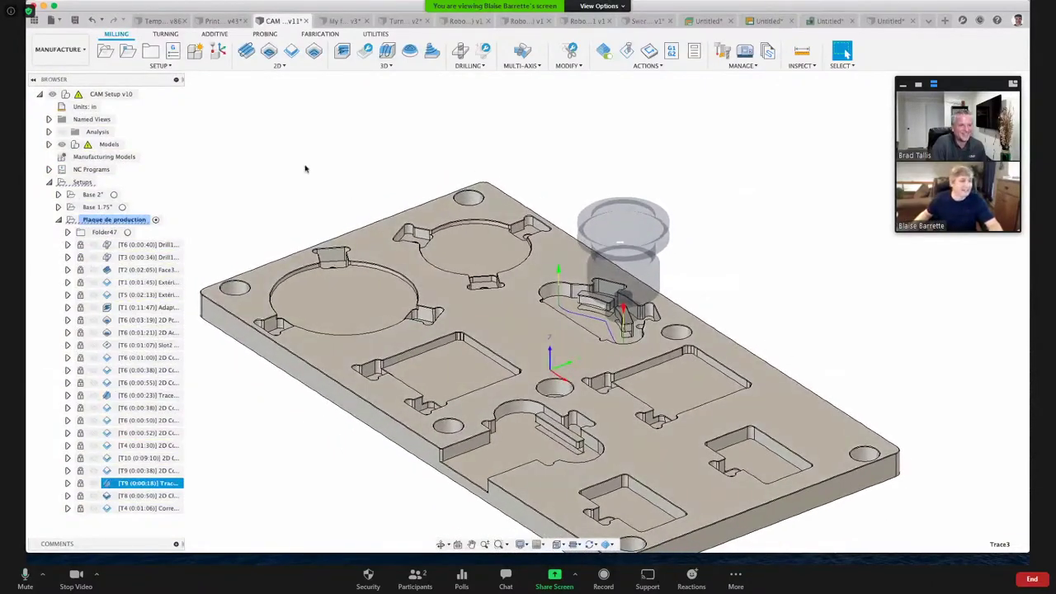
{"action": "left_click", "coordinate": [37, 50]}
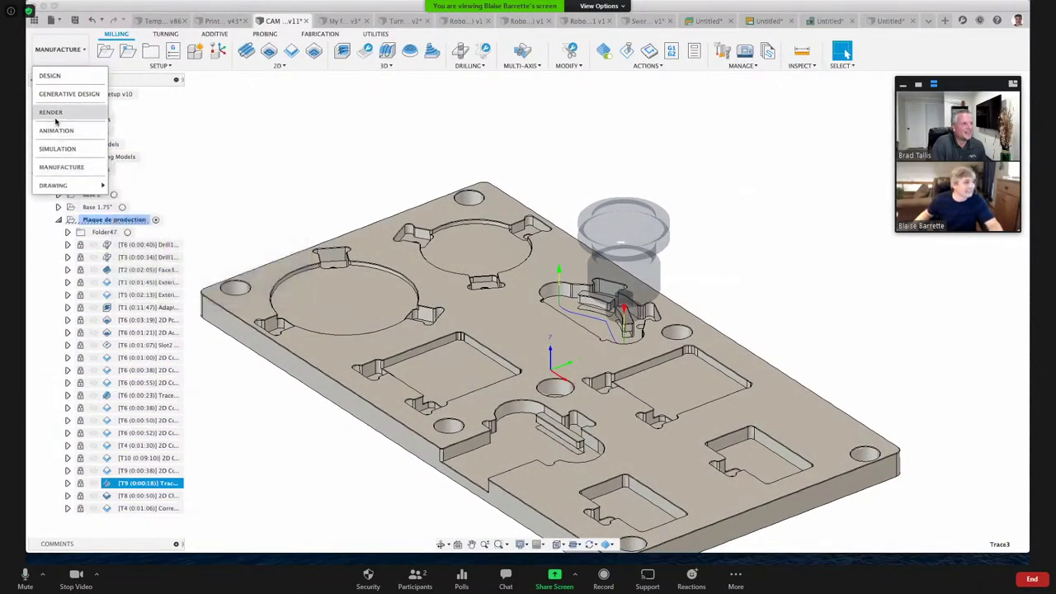
{"action": "left_click", "coordinate": [50, 77]}
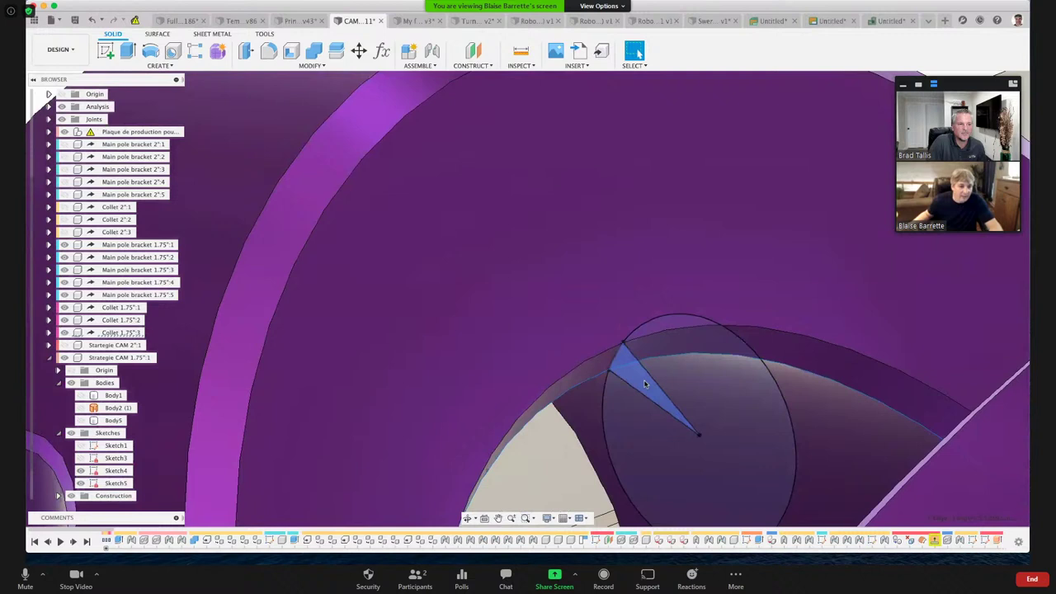
Step: Orbit around the purple bracket to inspect its circular hole cuts
{"action": "middle_click_drag", "start_coordinate": [645, 384], "coordinate": [613, 336], "text": "shift"}
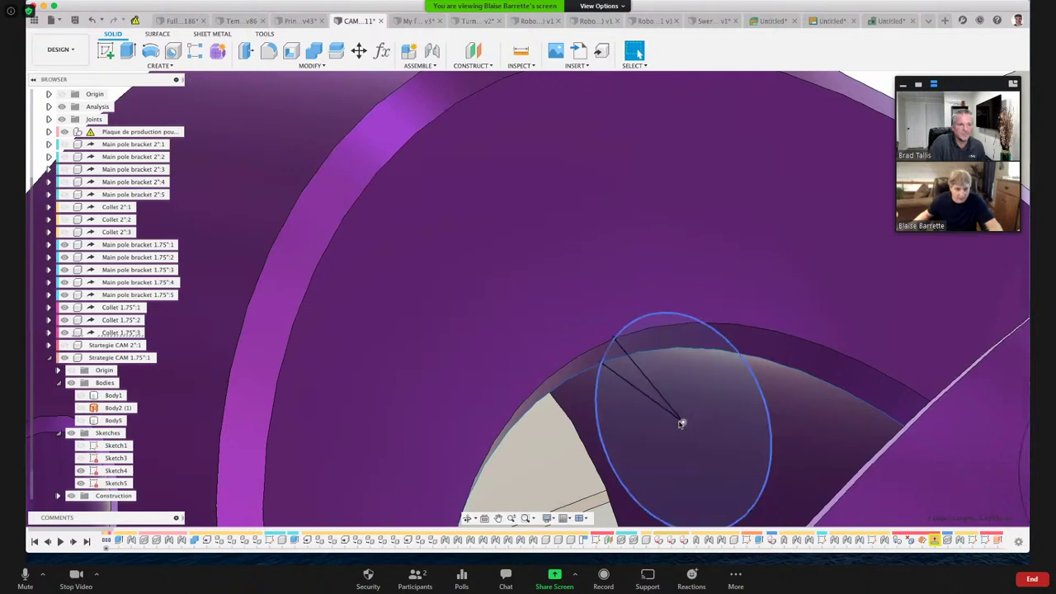
{"action": "middle_click_drag", "start_coordinate": [682, 423], "coordinate": [660, 328], "text": "shift"}
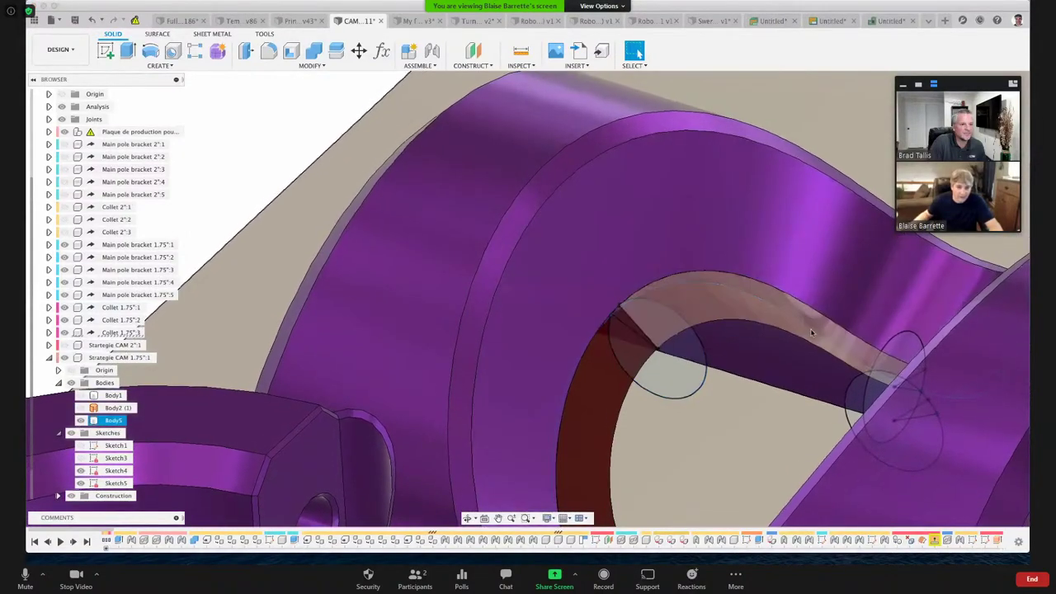
{"action": "middle_click_drag", "start_coordinate": [811, 333], "coordinate": [785, 330], "text": "shift"}
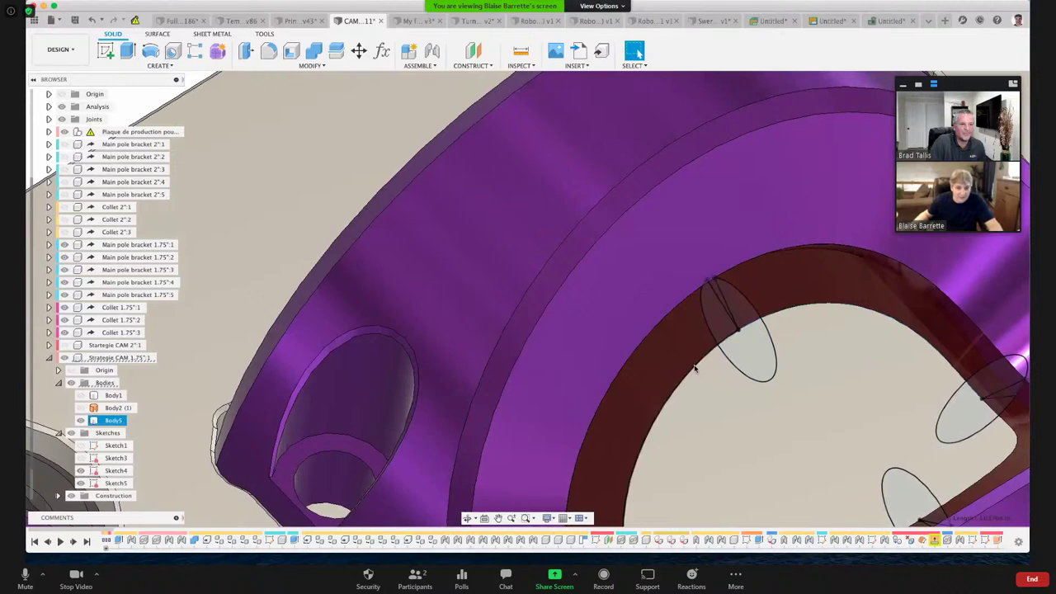
{"action": "middle_click_drag", "start_coordinate": [694, 368], "coordinate": [686, 318], "text": "shift"}
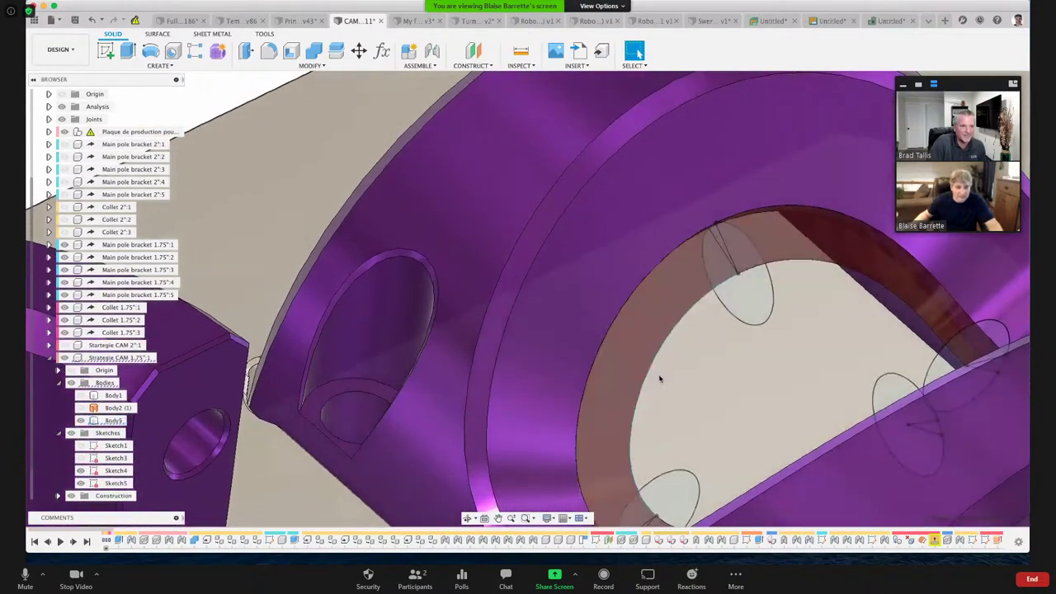
{"action": "middle_click_drag", "start_coordinate": [660, 379], "coordinate": [511, 158], "text": "shift"}
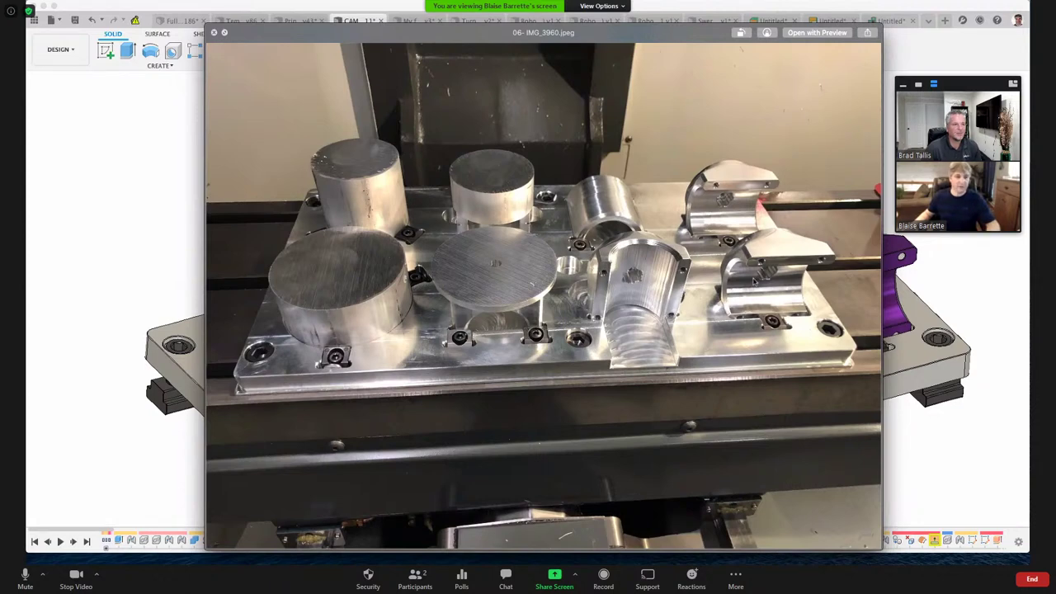
Step: Advance past 07-IMG_3785.jpeg to the milling video 08-IMG_3967.mov
{"action": "key", "text": "Right"}
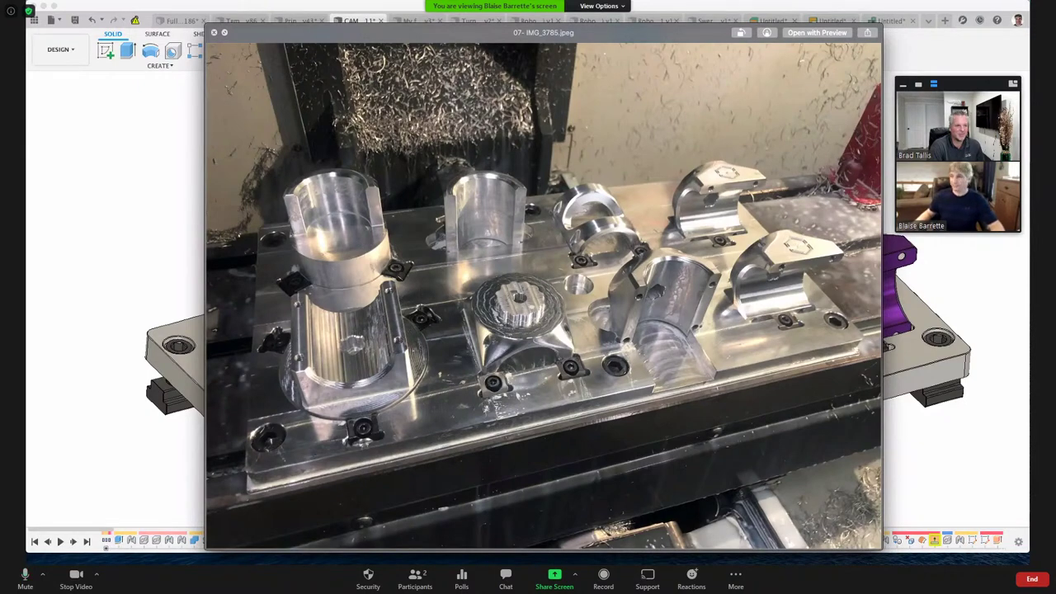
{"action": "key", "text": "Right"}
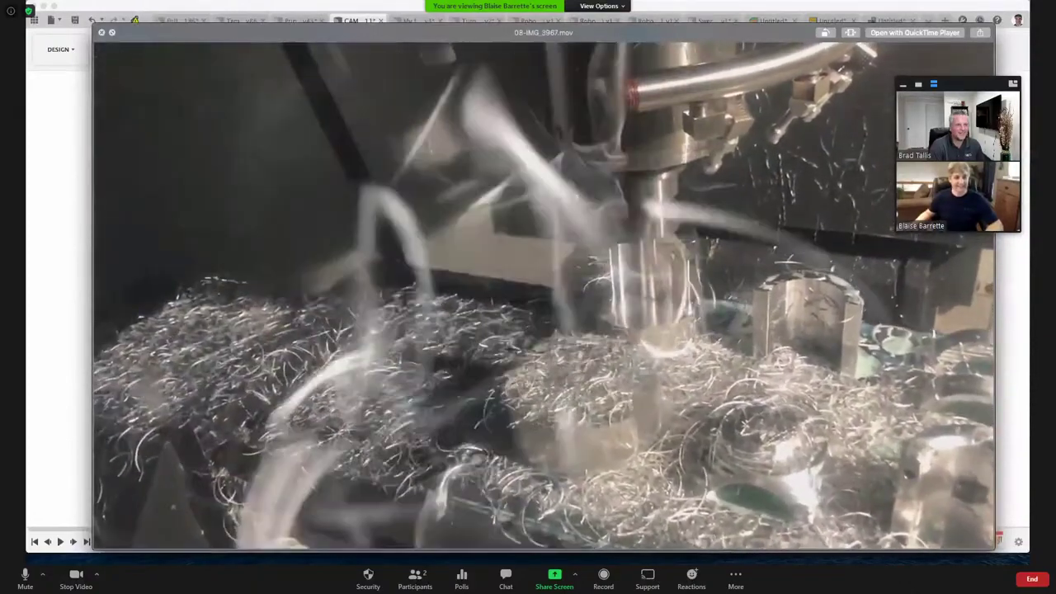
Step: Close the video, preview the close-up photo 09-IMG_3983.jpeg, then close it
{"action": "key", "text": "space"}
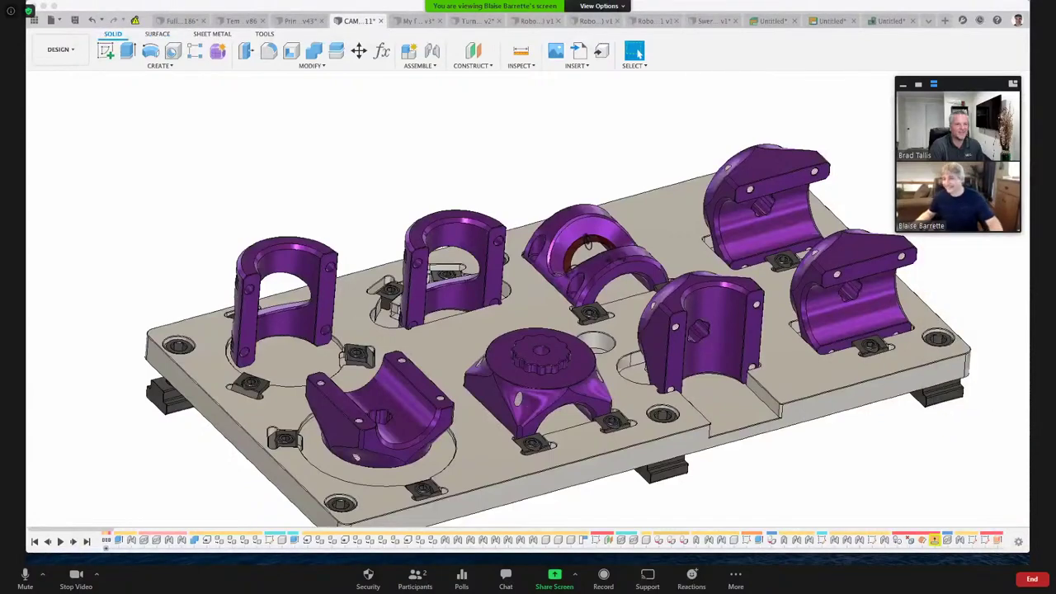
{"action": "key", "text": "space"}
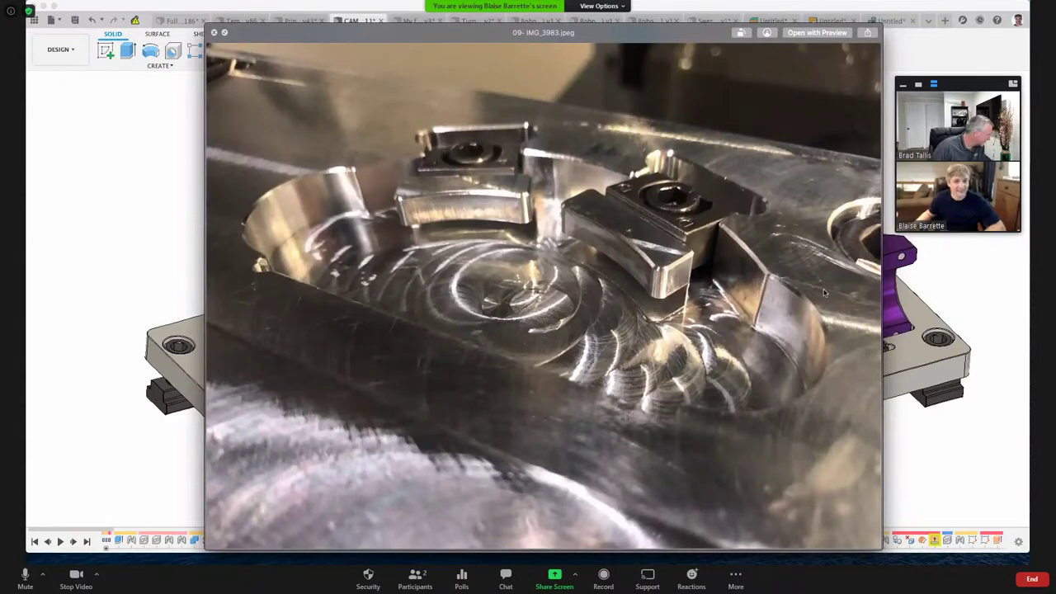
{"action": "key", "text": "space"}
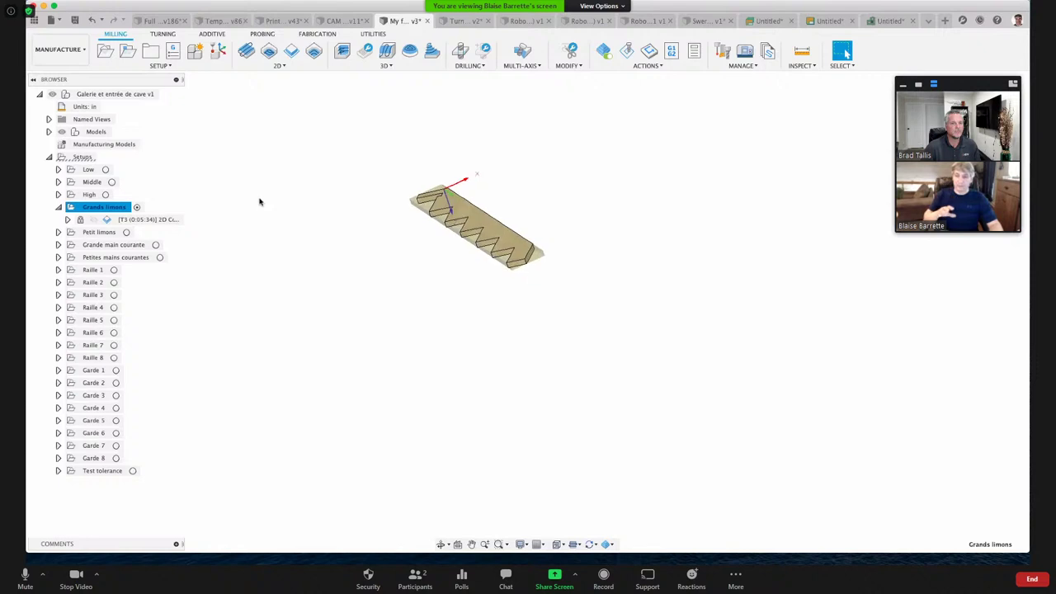
Step: Browse the Low to Test tolerance setups, inspect the Grands limons 2D Contour, then list workspaces
{"action": "left_click", "coordinate": [75, 170]}
{"action": "left_click", "coordinate": [70, 472], "text": "shift"}
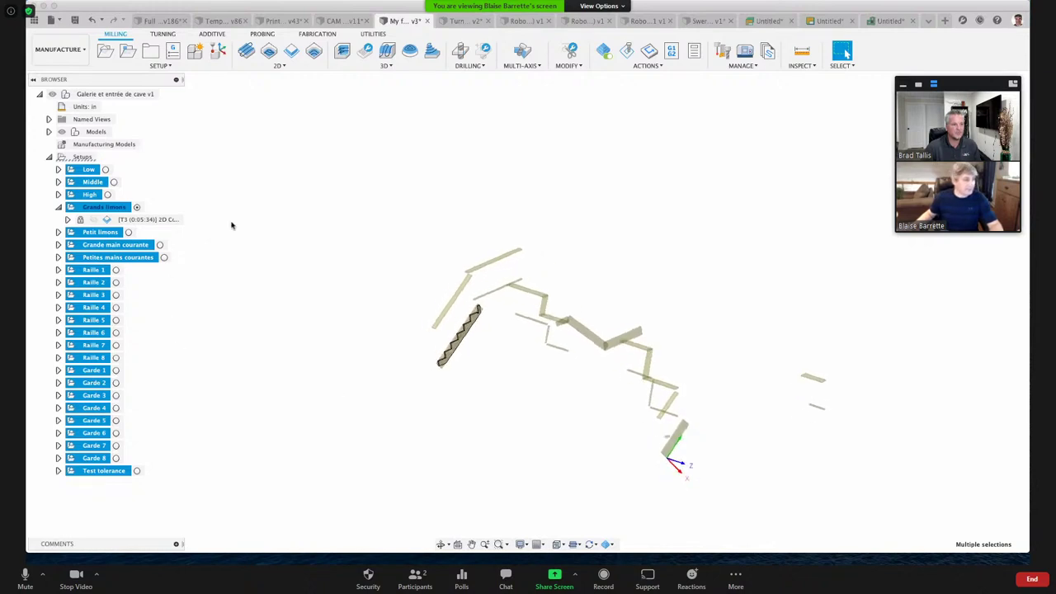
{"action": "left_click", "coordinate": [120, 212]}
{"action": "left_click", "coordinate": [112, 221]}
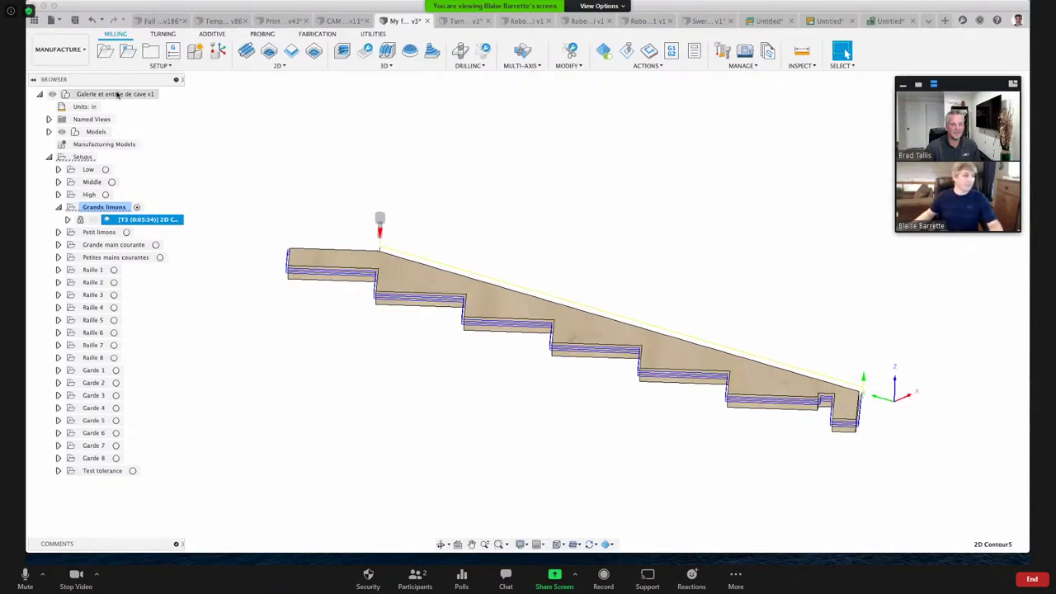
{"action": "left_click", "coordinate": [335, 158]}
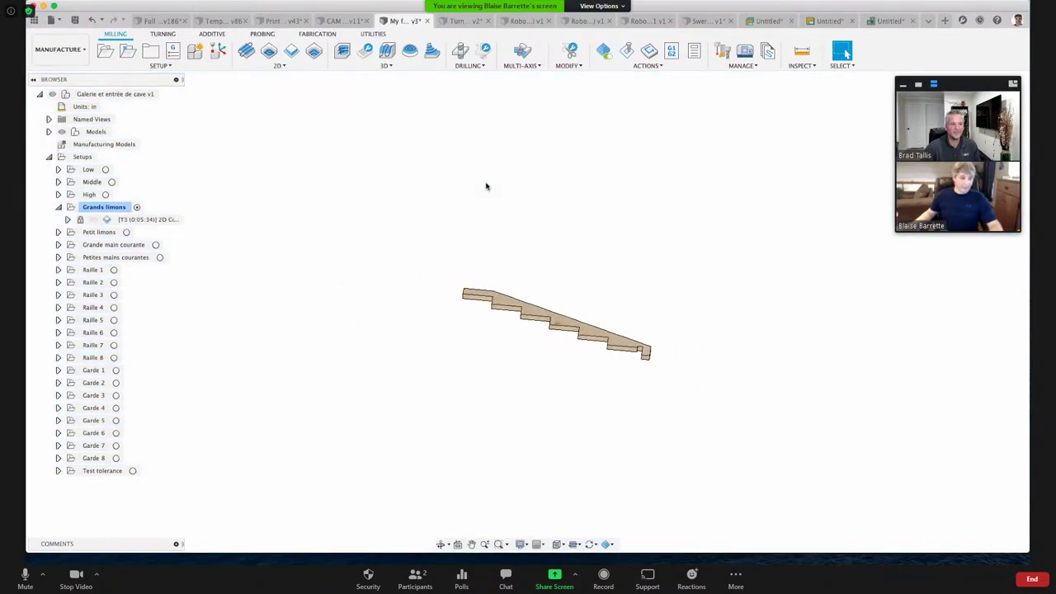
{"action": "left_click", "coordinate": [57, 49]}
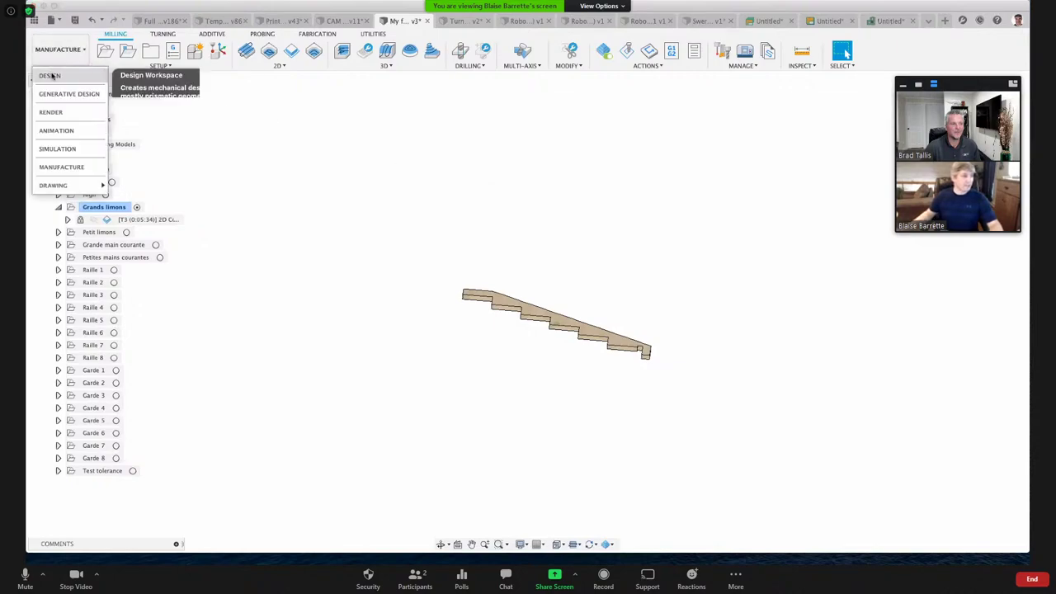
Step: Switch to the Design workspace and flip through the real deck photos before closing the preview
{"action": "left_click", "coordinate": [48, 76]}
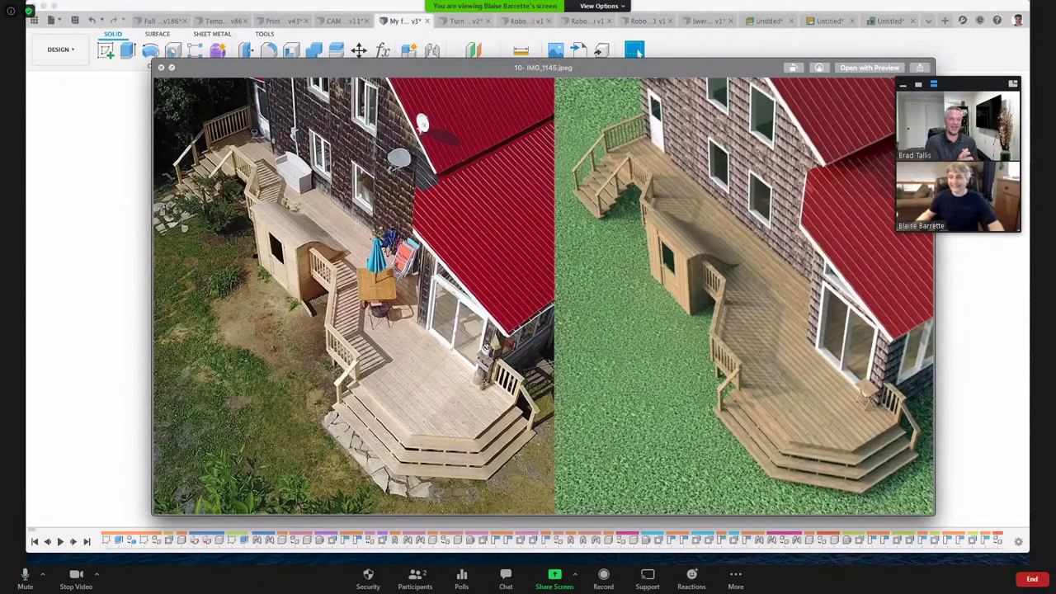
{"action": "key", "text": "Right"}
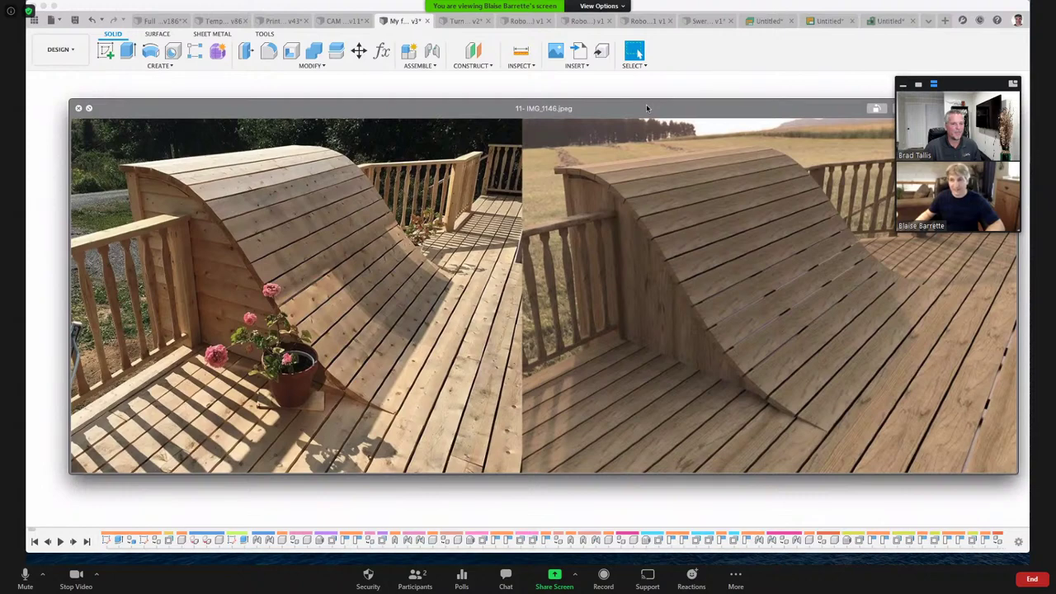
{"action": "key", "text": "space"}
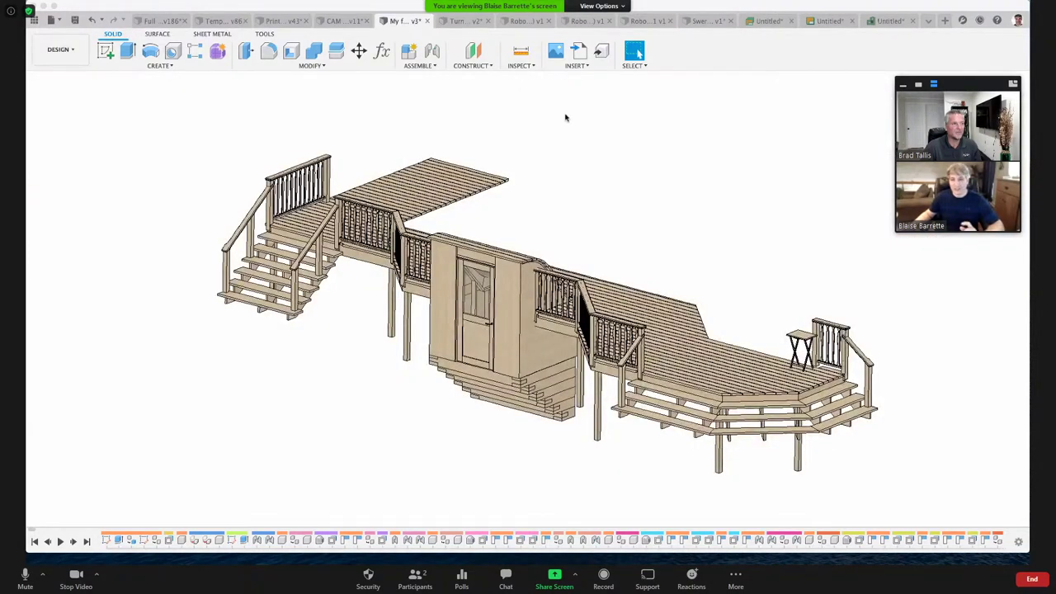
Step: Bring up the Turn table v2 document showing the turntable on its electronics enclosure
{"action": "left_click", "coordinate": [458, 20]}
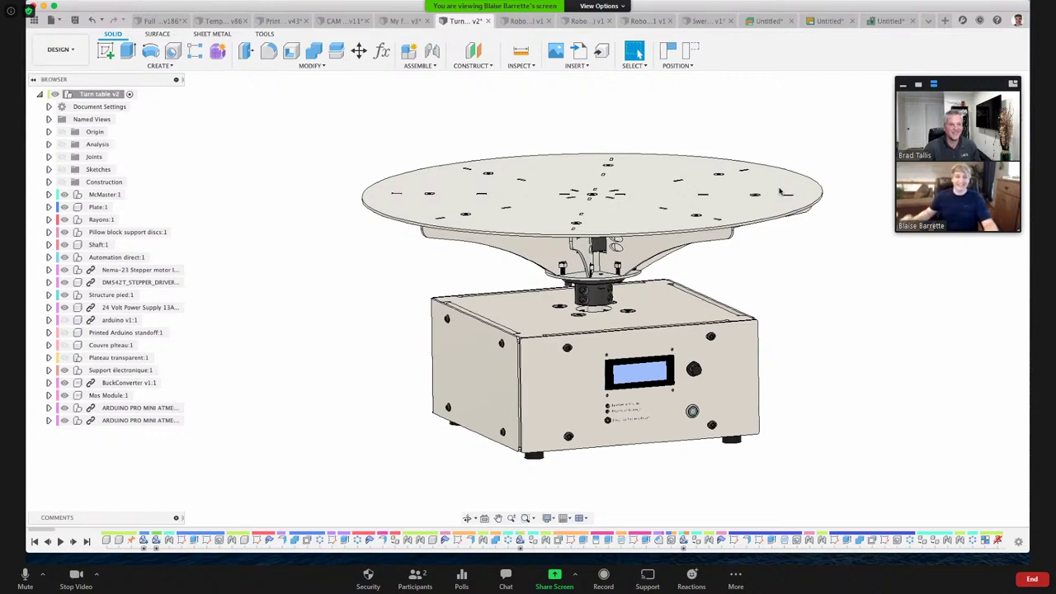
{"action": "middle_click_drag", "start_coordinate": [780, 192], "coordinate": [797, 302], "text": "shift"}
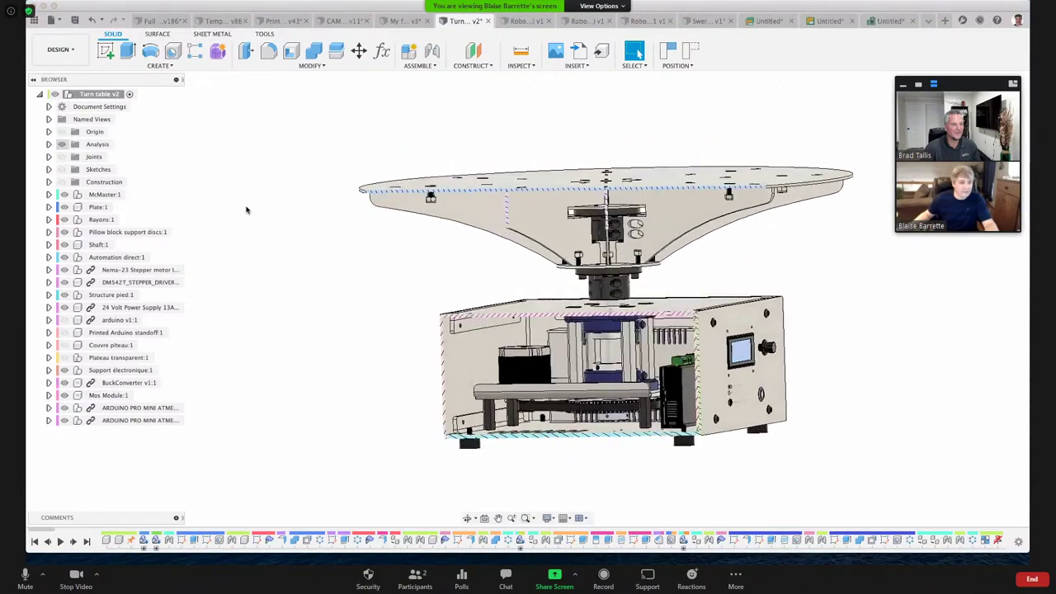
{"action": "middle_click_drag", "start_coordinate": [465, 325], "coordinate": [707, 410], "text": "shift"}
{"action": "scroll", "coordinate": [707, 408], "scroll_direction": "down", "scroll_amount": 5}
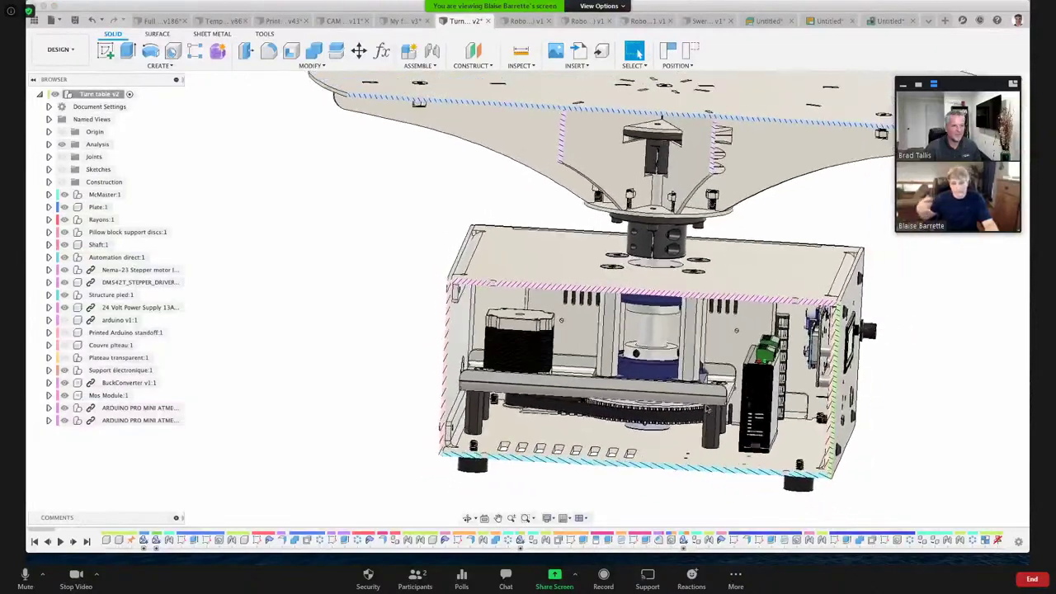
{"action": "scroll", "coordinate": [707, 408], "scroll_direction": "up", "scroll_amount": 3}
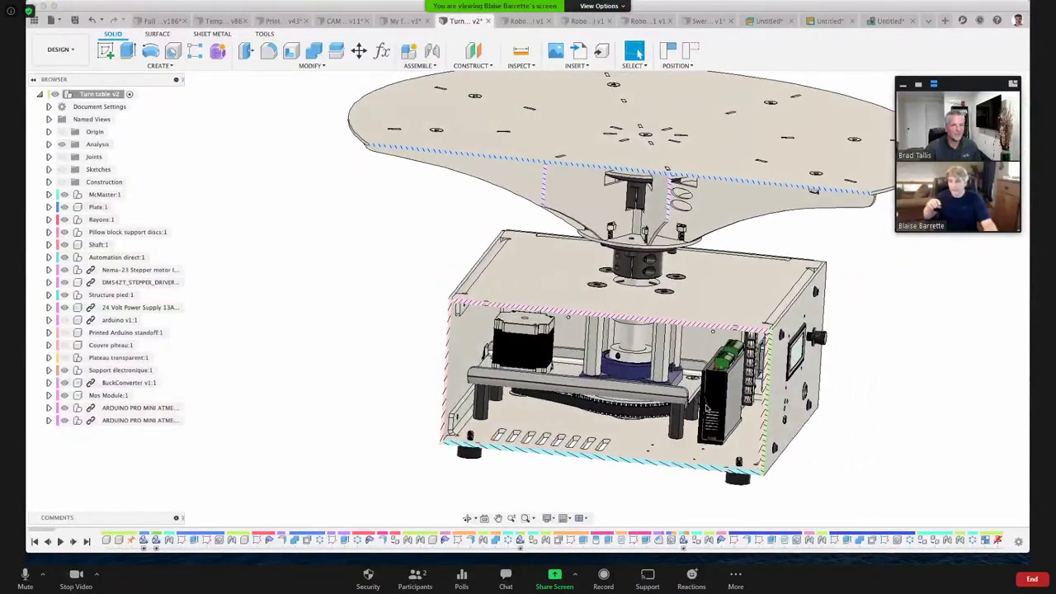
{"action": "scroll", "coordinate": [707, 409], "scroll_direction": "up", "scroll_amount": 2}
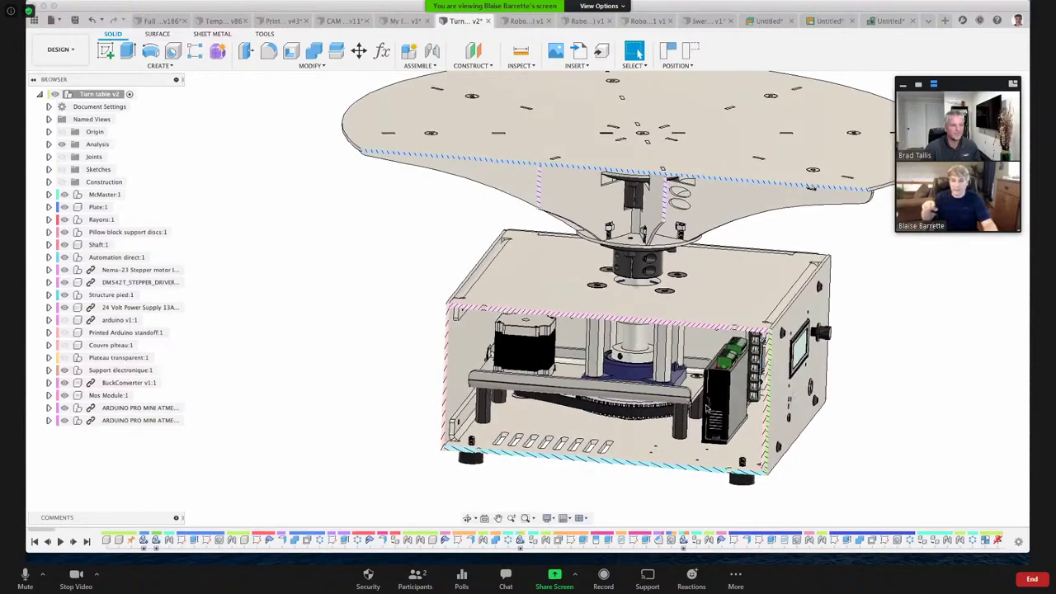
{"action": "scroll", "coordinate": [707, 408], "scroll_direction": "up", "scroll_amount": 2}
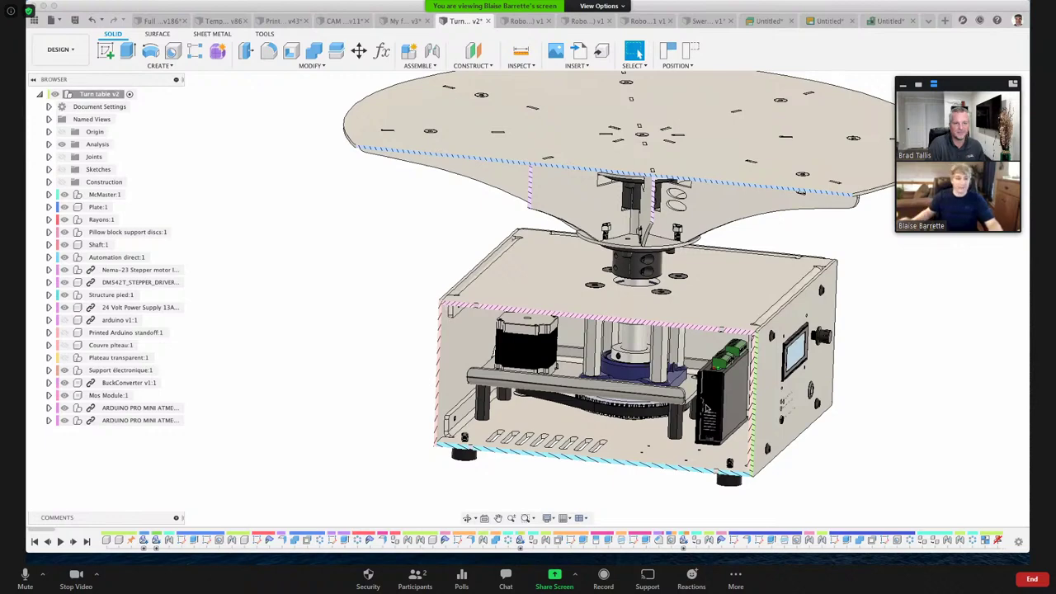
{"action": "middle_click_drag", "start_coordinate": [856, 467], "coordinate": [718, 157], "text": "shift"}
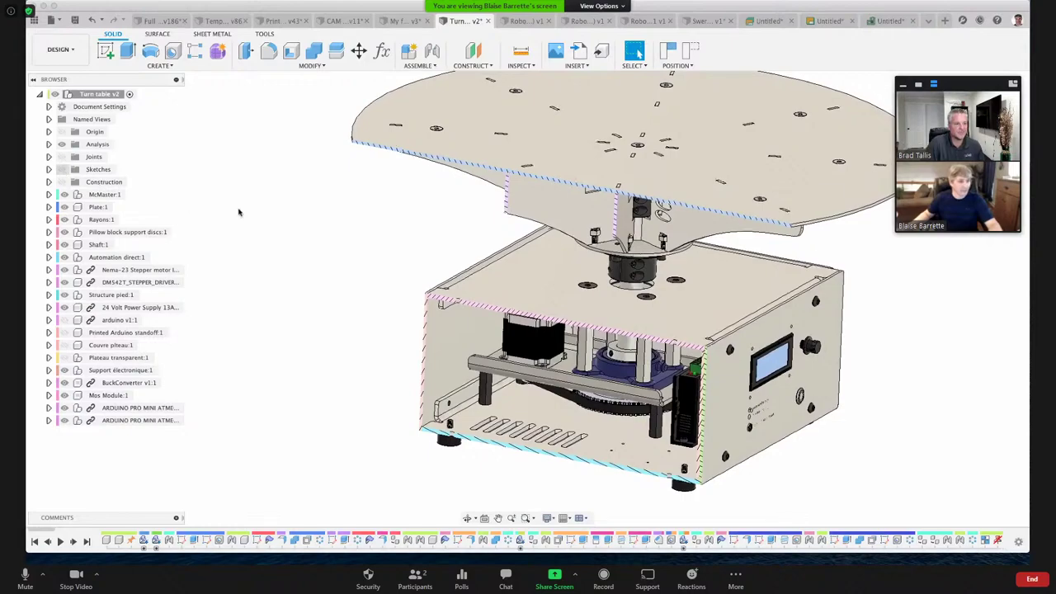
{"action": "middle_click_drag", "start_coordinate": [236, 207], "coordinate": [54, 185], "text": "shift"}
Step: Toggle the enclosure section cut and orbit above the turntable to view the cutaway electronics
{"action": "left_click", "coordinate": [61, 147]}
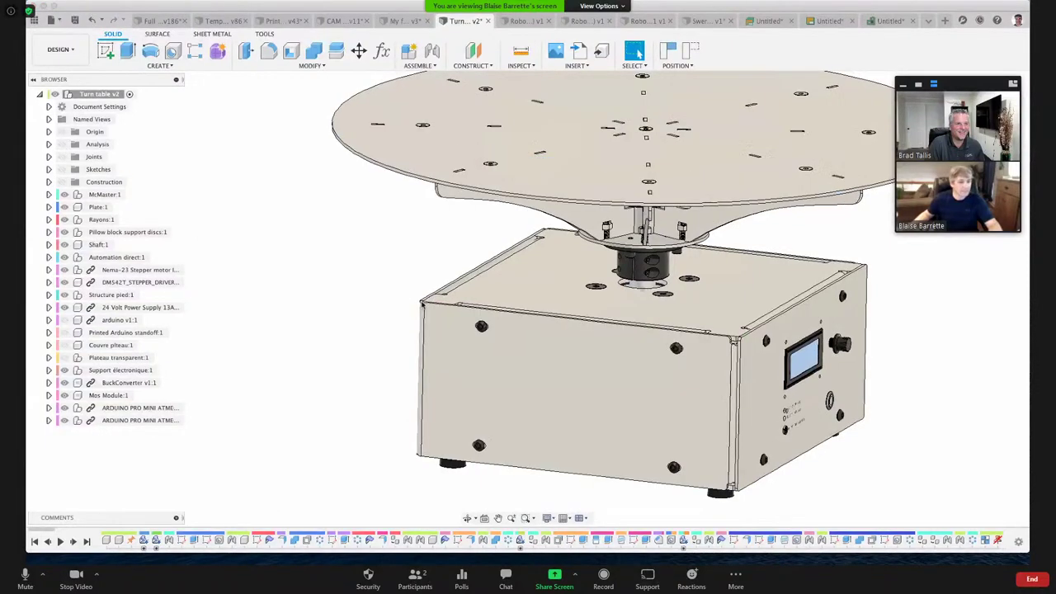
{"action": "mouse_move", "coordinate": [61, 147]}
{"action": "middle_mouse_down", "text": "shift"}
{"action": "mouse_move", "coordinate": [217, 270]}
{"action": "mouse_move", "coordinate": [79, 175]}
{"action": "mouse_move", "coordinate": [62, 146]}
{"action": "mouse_move", "coordinate": [295, 295]}
{"action": "middle_mouse_up", "text": "shift"}
{"action": "left_click", "coordinate": [62, 146]}
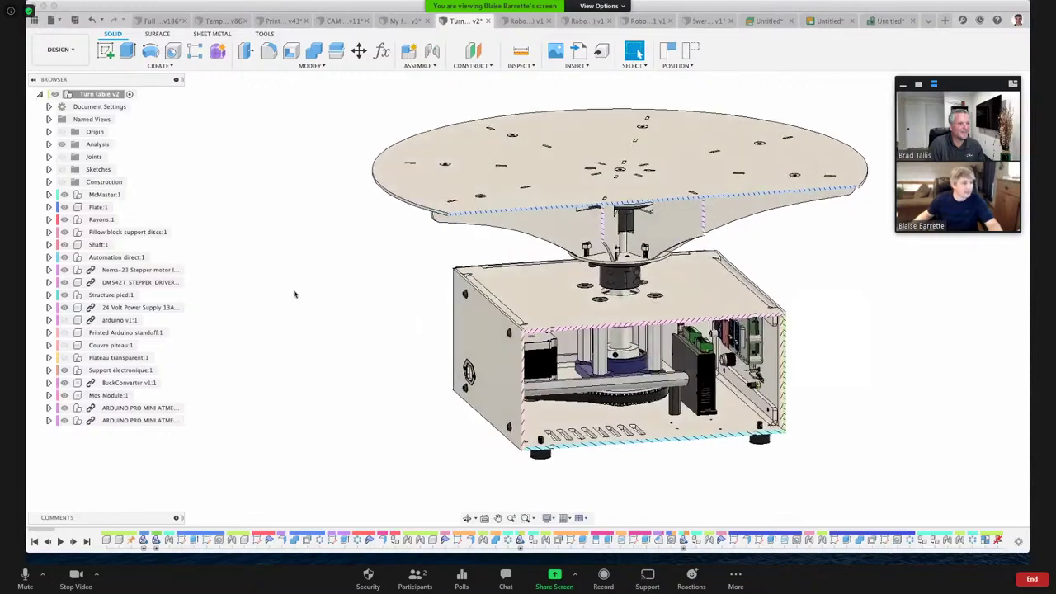
{"action": "scroll", "coordinate": [772, 318], "scroll_direction": "up", "scroll_amount": 5}
{"action": "middle_click_drag", "start_coordinate": [771, 318], "coordinate": [242, 240], "text": "shift"}
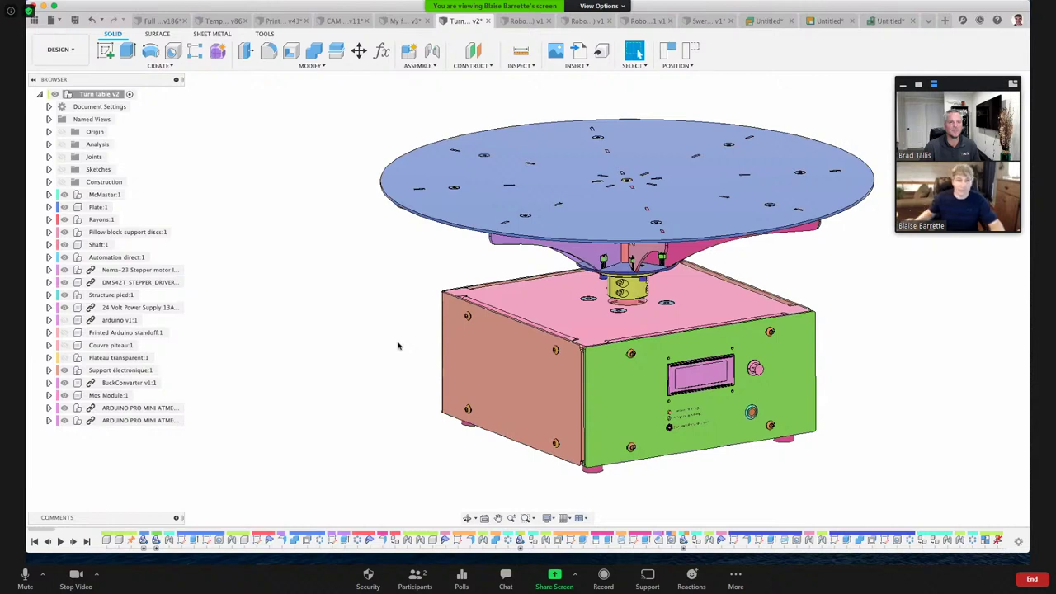
{"action": "key", "text": "shift+n"}
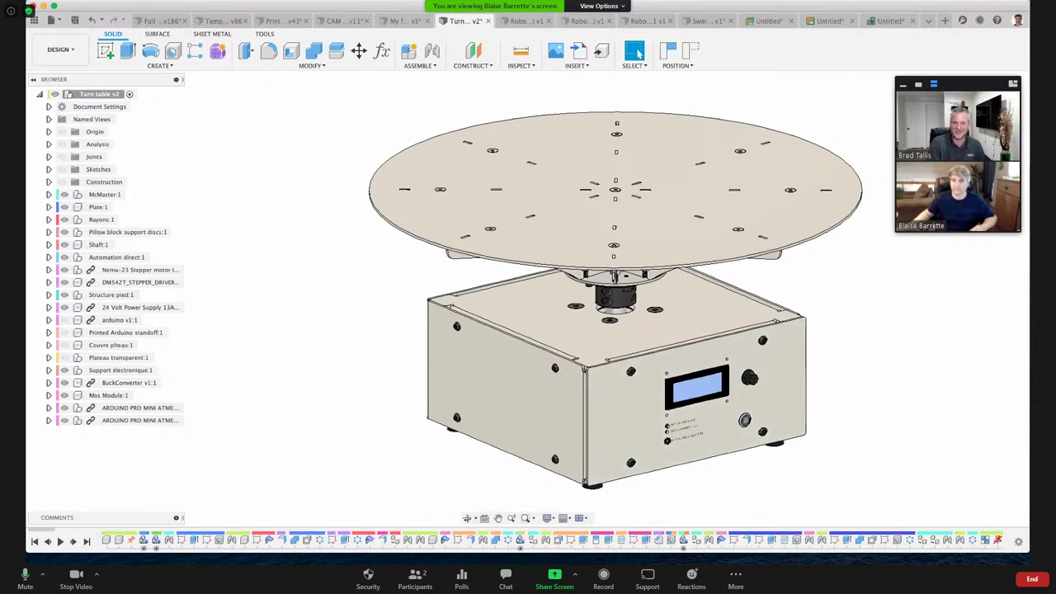
{"action": "key", "text": "ctrl+shift+h"}
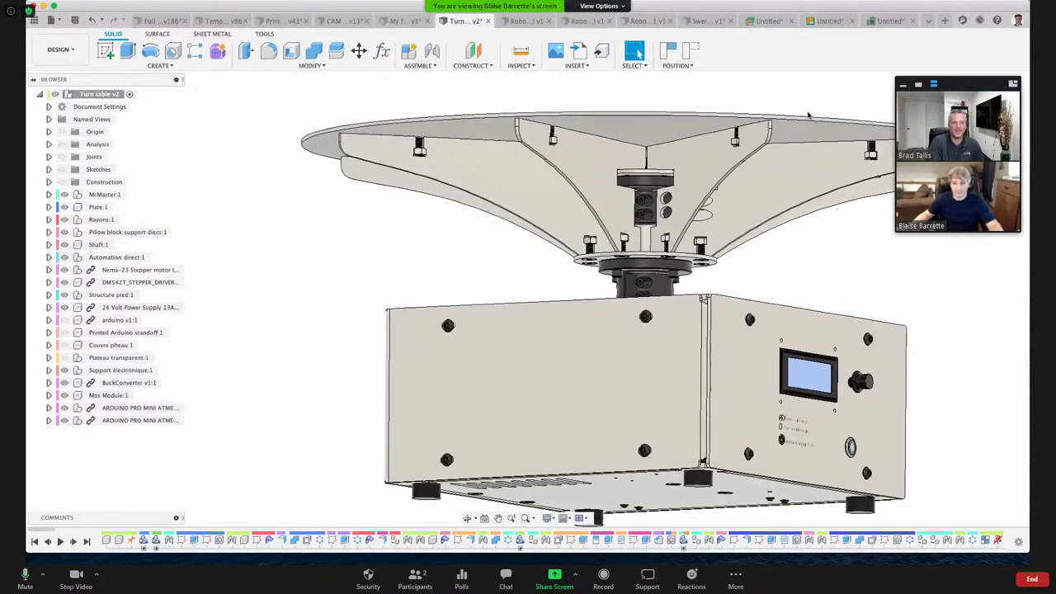
Step: Dismiss the Insert menu unused and reset the turntable to its home view with F6
{"action": "left_click", "coordinate": [578, 65]}
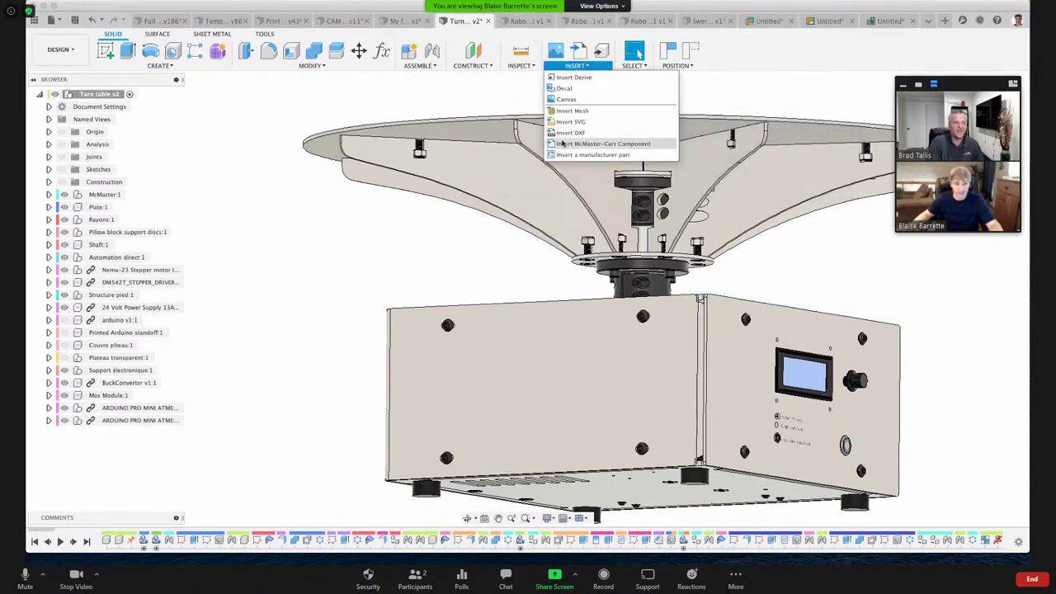
{"action": "left_click", "coordinate": [431, 237]}
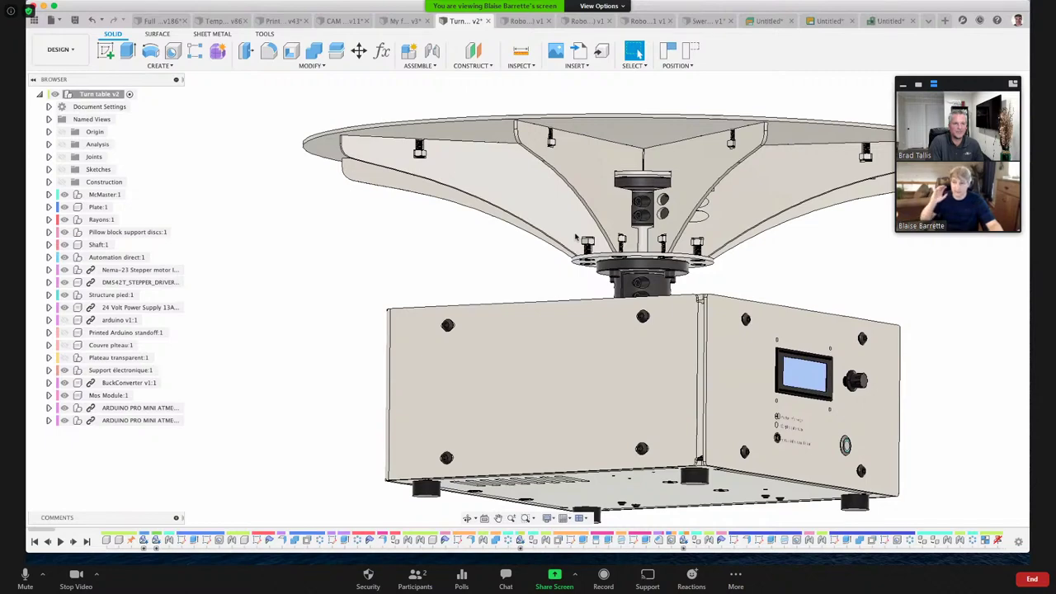
{"action": "key", "text": "F6"}
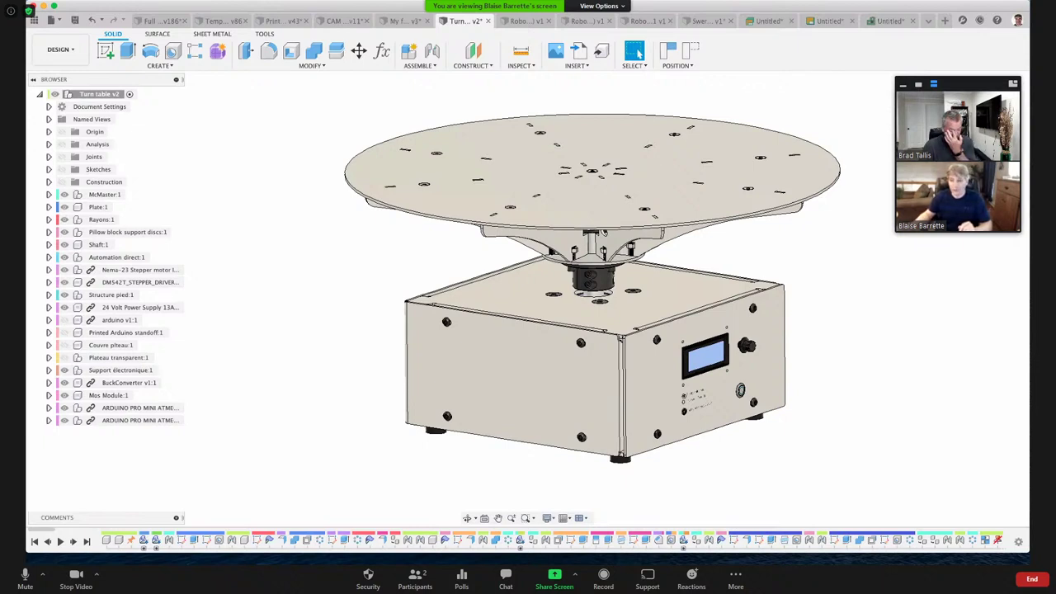
Step: Switch to the Robot 2017 design, orbit it slightly, and preview the 14- robot 2017.mov clip
{"action": "left_click", "coordinate": [526, 21]}
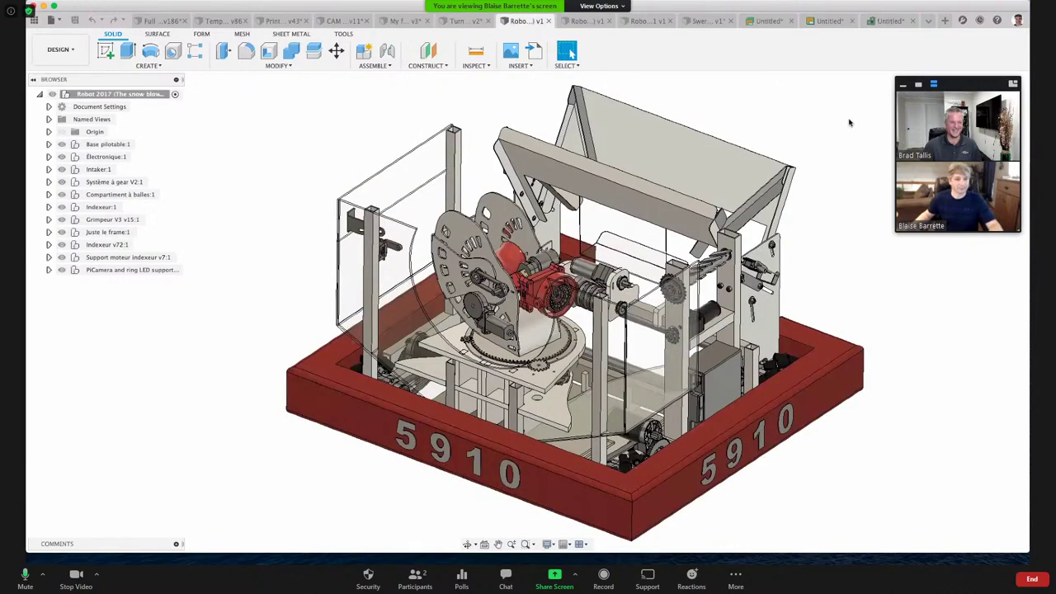
{"action": "mouse_move", "coordinate": [849, 123]}
{"action": "middle_mouse_down", "text": "shift"}
{"action": "mouse_move", "coordinate": [860, 189]}
{"action": "mouse_move", "coordinate": [862, 125]}
{"action": "middle_mouse_up", "text": "shift"}
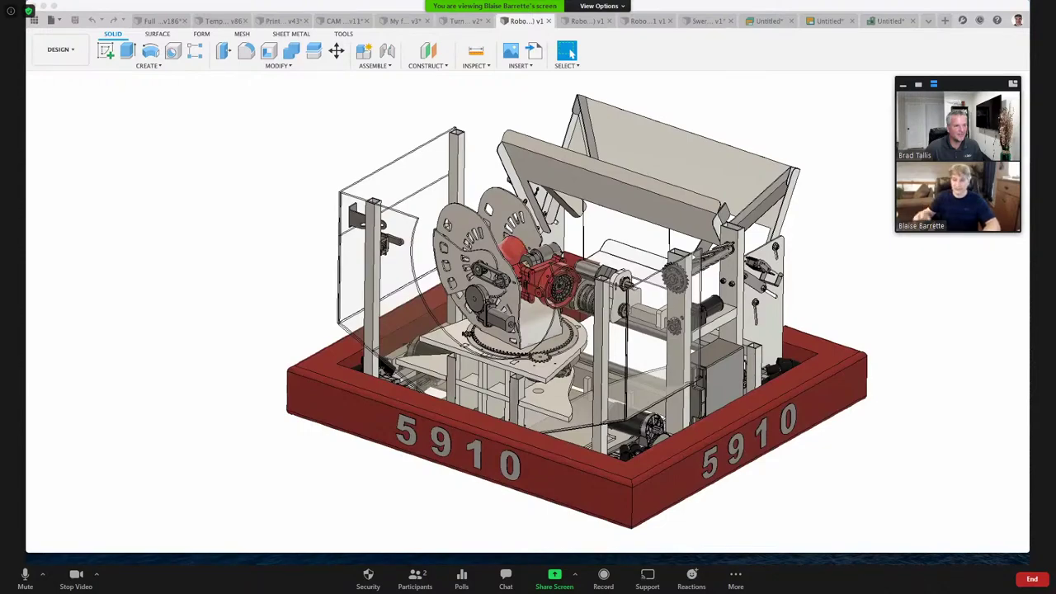
{"action": "key", "text": "space"}
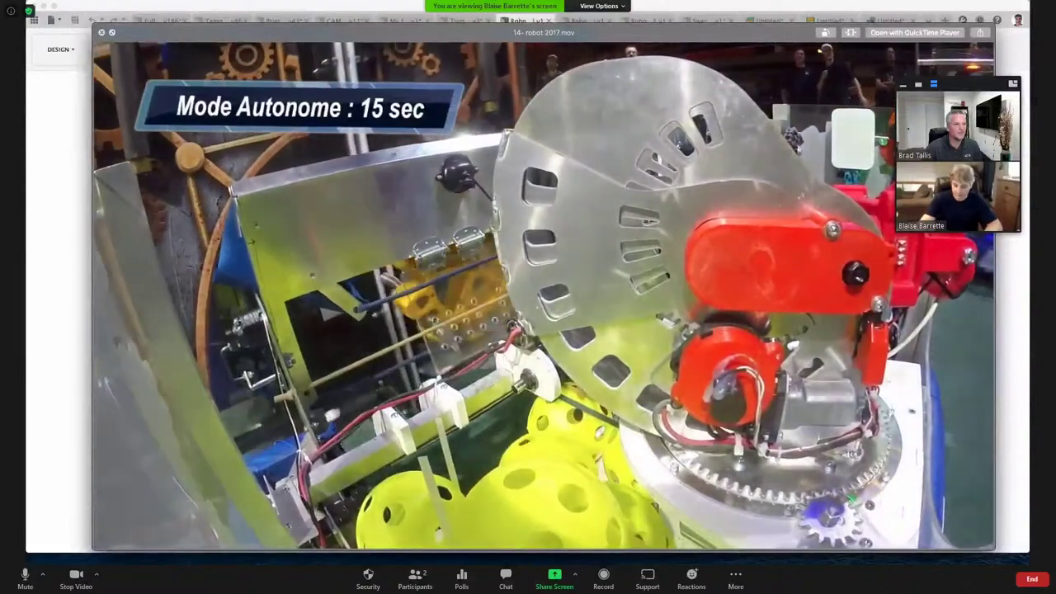
Step: Lower the playback volume of the 2017 robot video
{"action": "key", "text": "XF86AudioRaiseVolume"}
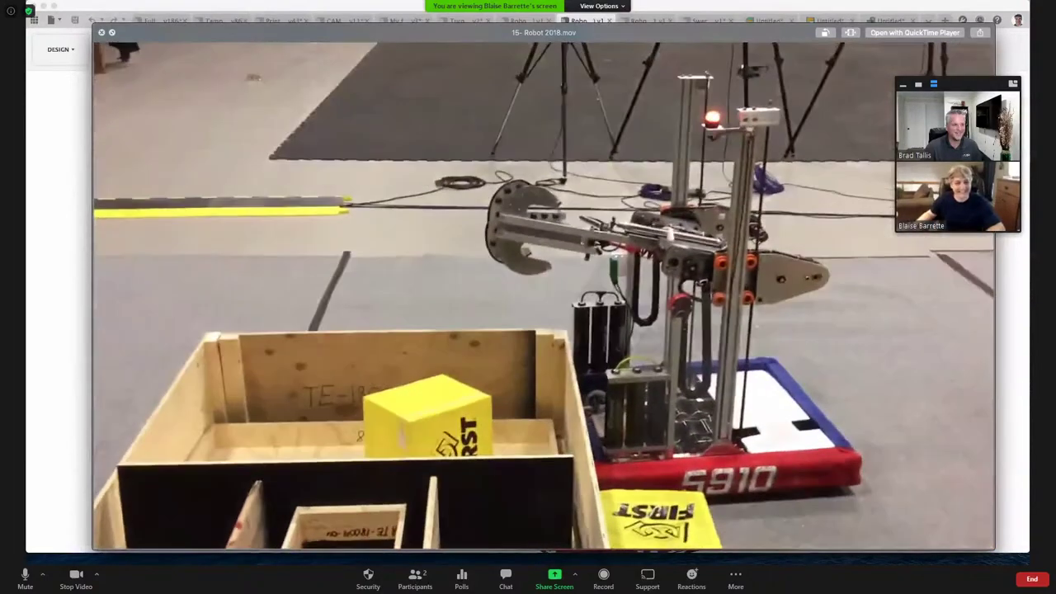
Step: Close the video preview to return to the Robot 2018 design
{"action": "key", "text": "super+w"}
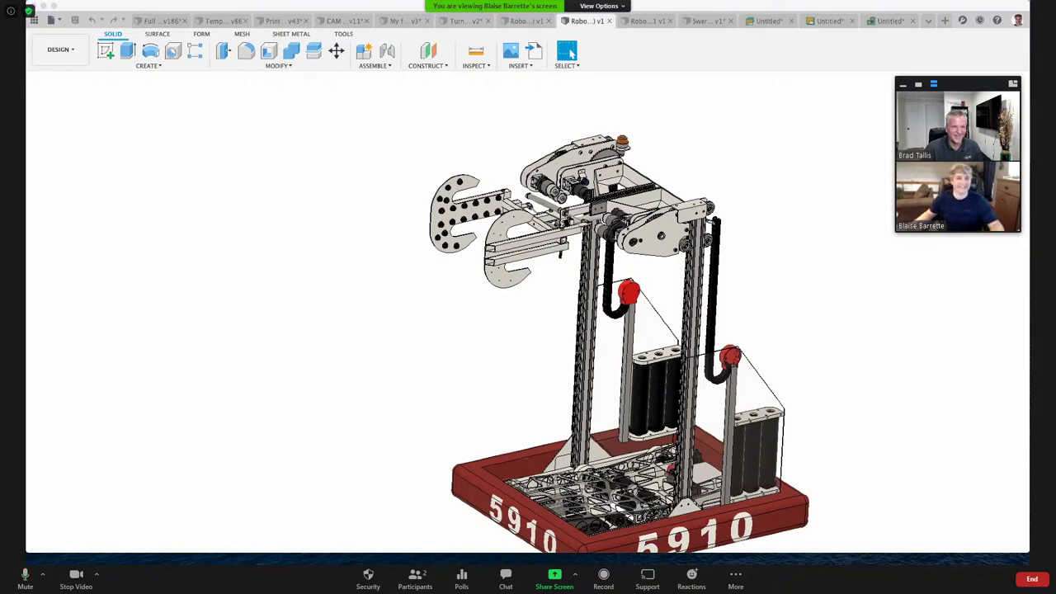
Step: Switch to the Robot 2019 (Cobra) design and zoom in and out to inspect it
{"action": "left_click", "coordinate": [645, 21]}
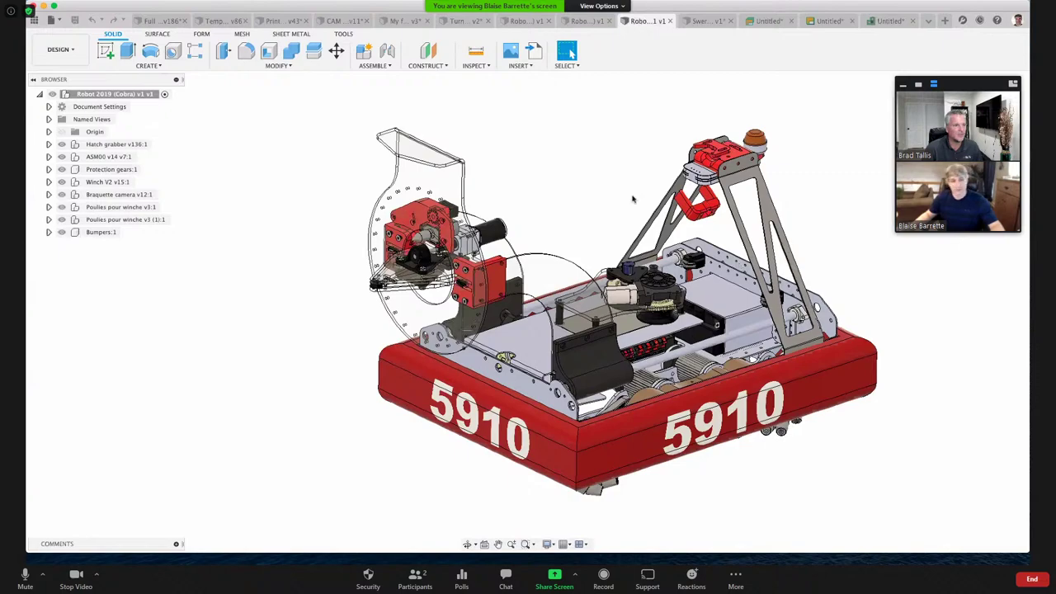
{"action": "scroll", "coordinate": [544, 181], "scroll_direction": "up", "scroll_amount": 2}
{"action": "scroll", "coordinate": [544, 181], "scroll_direction": "down", "scroll_amount": 5, "text": "shift"}
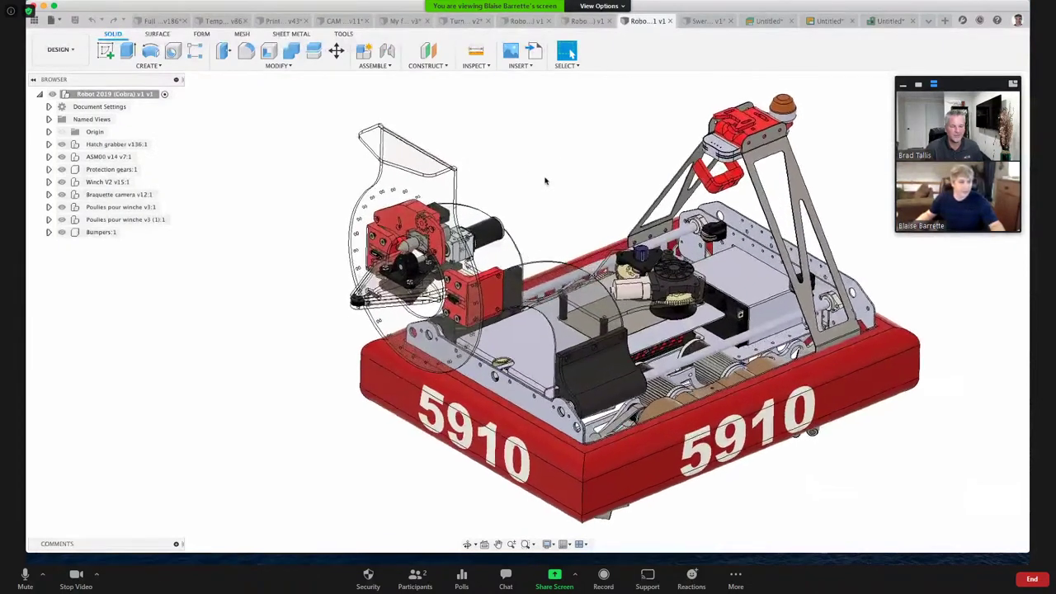
{"action": "scroll", "coordinate": [545, 180], "scroll_direction": "down", "scroll_amount": 5, "text": "shift"}
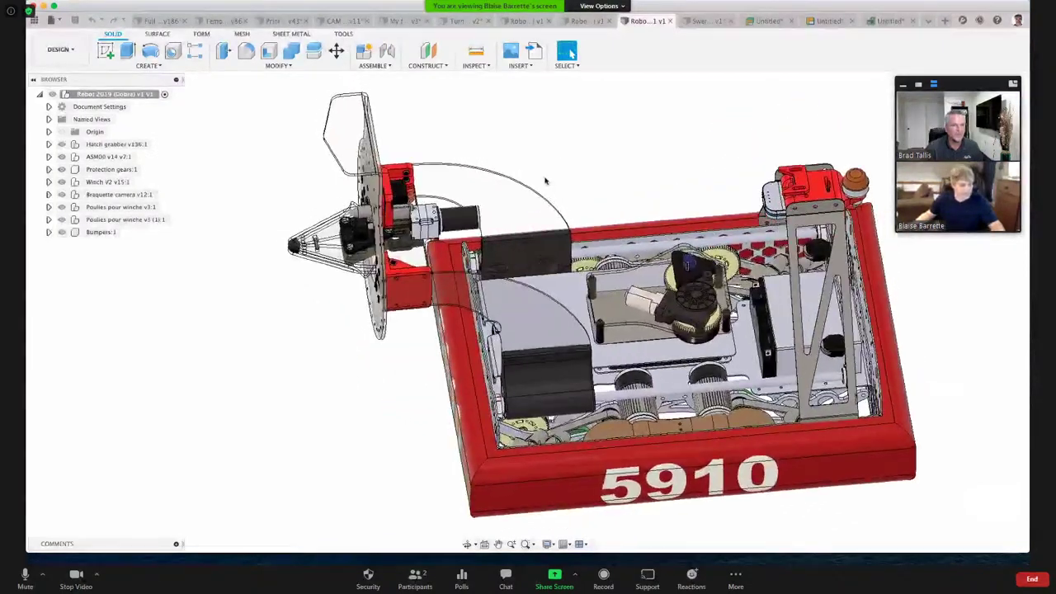
{"action": "scroll", "coordinate": [544, 181], "scroll_direction": "down", "scroll_amount": 2, "text": "shift"}
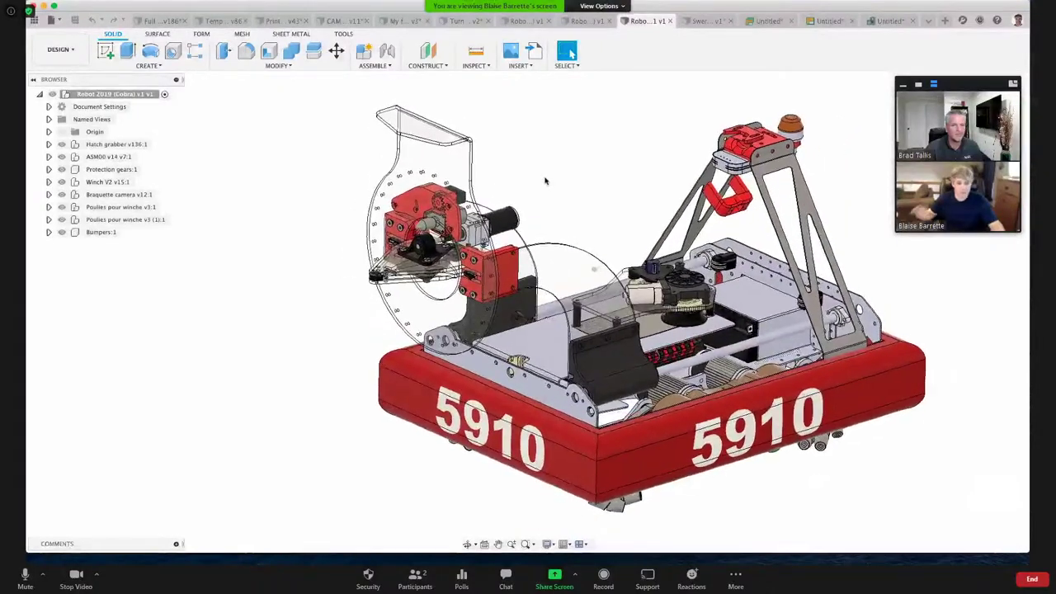
{"action": "scroll", "coordinate": [545, 180], "scroll_direction": "down", "scroll_amount": 3, "text": "shift"}
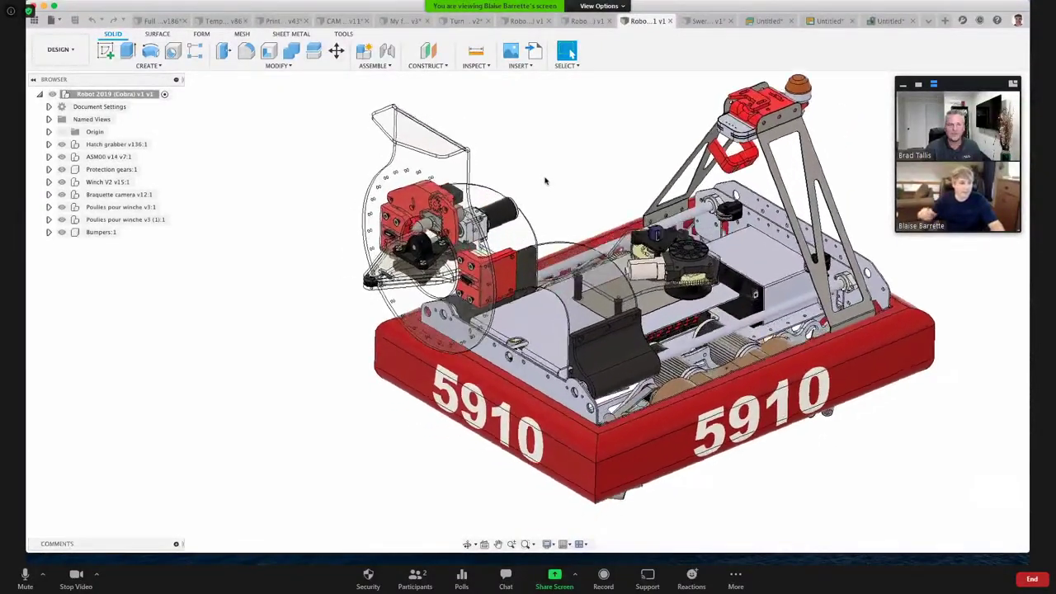
{"action": "scroll", "coordinate": [544, 181], "scroll_direction": "down", "scroll_amount": 2, "text": "shift"}
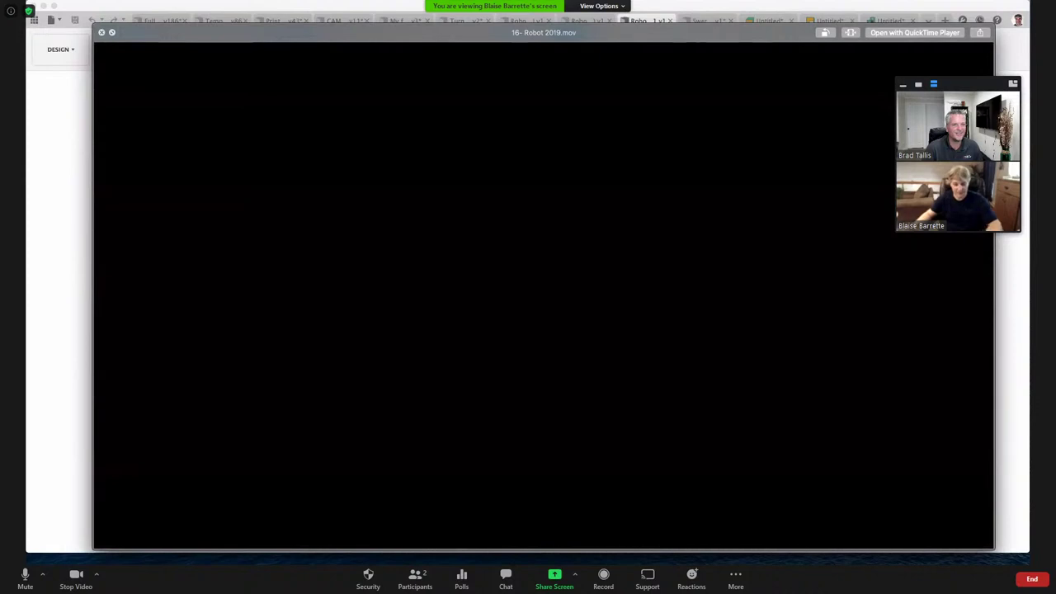
{"action": "key", "text": "space"}
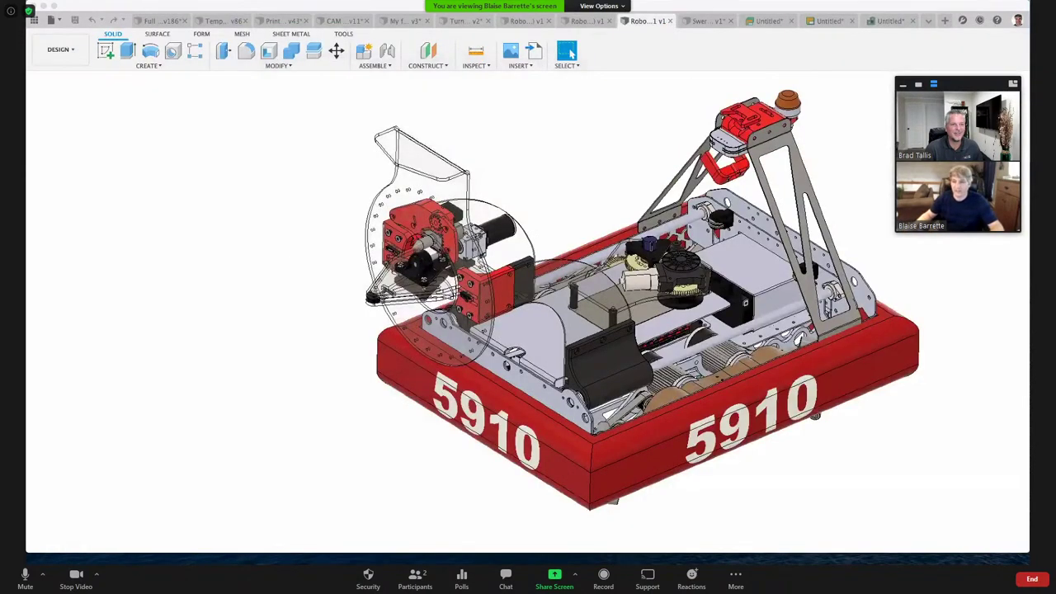
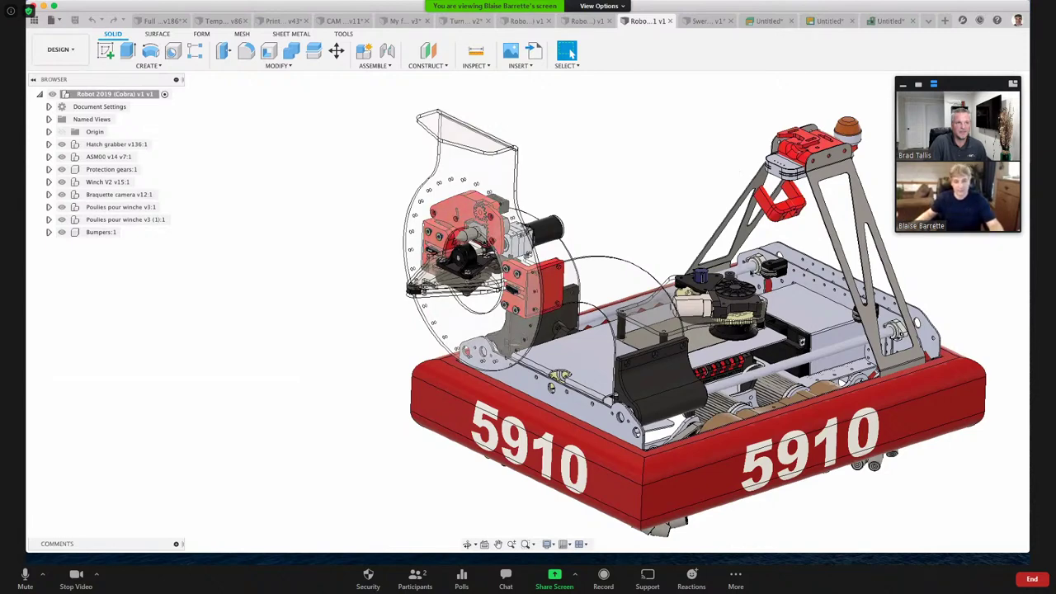
Step: Orbit the 5910 robot assembly to view the chassis from another angle
{"action": "middle_click_drag", "start_coordinate": [574, 305], "coordinate": [463, 349], "text": "shift"}
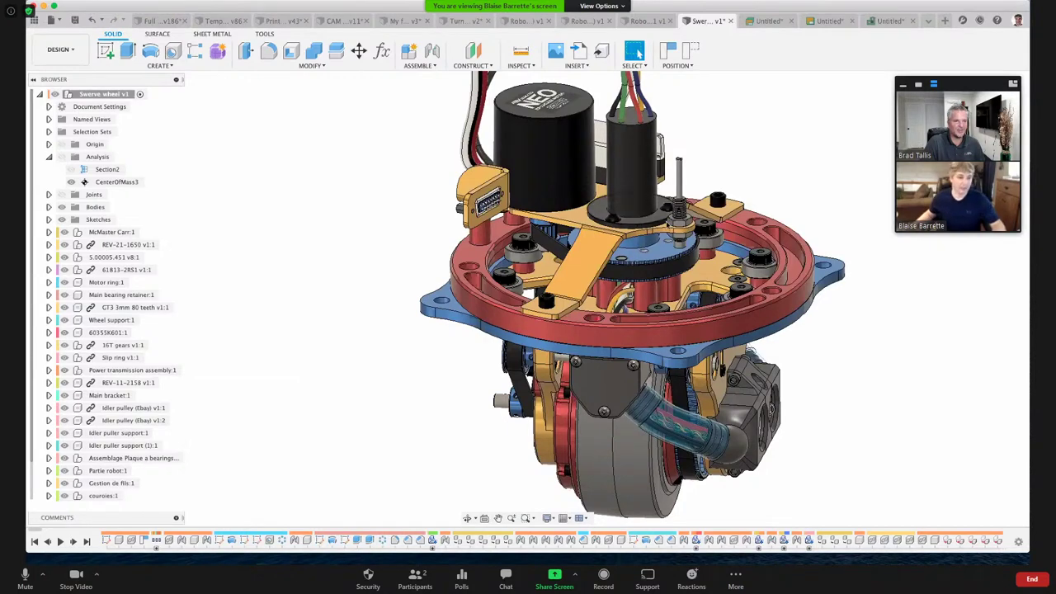
Step: Orbit and tilt the swerve wheel module to show the belt and pulley side
{"action": "middle_click_drag", "start_coordinate": [707, 286], "coordinate": [685, 223], "text": "shift"}
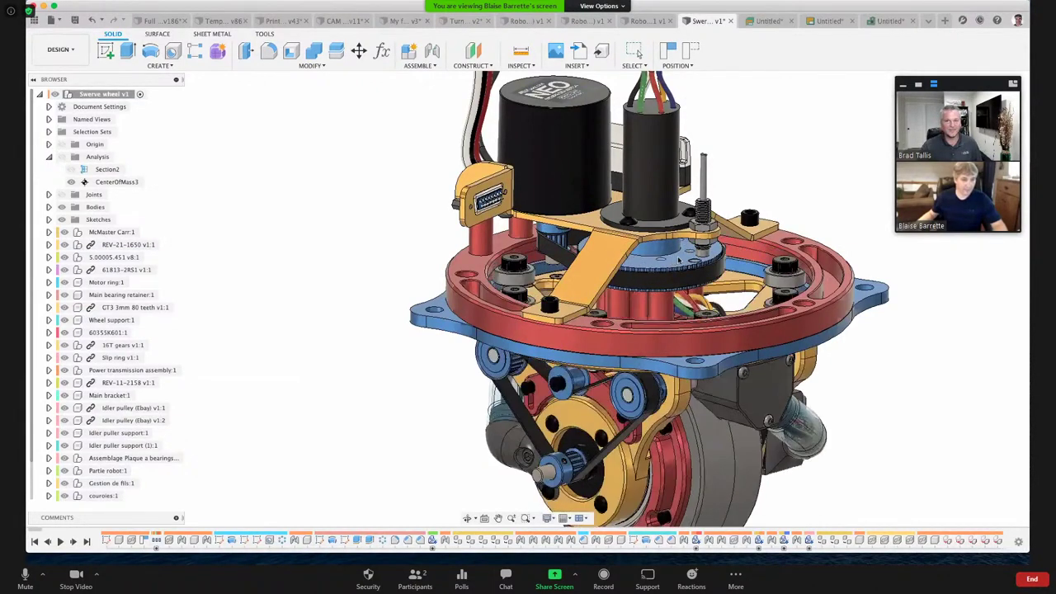
{"action": "middle_click_drag", "start_coordinate": [675, 260], "coordinate": [677, 262], "text": "shift"}
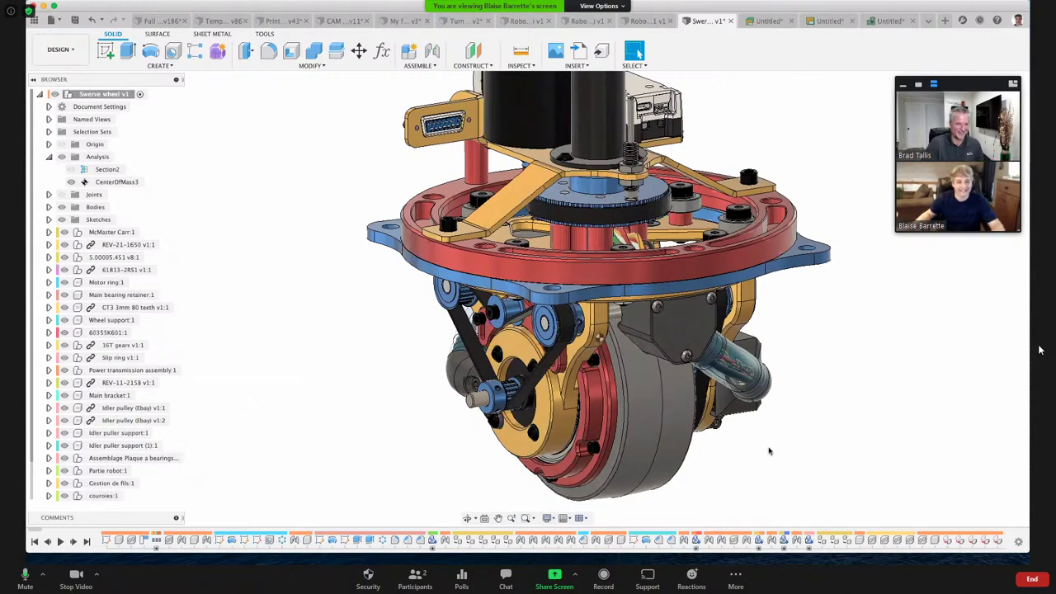
Step: Hide the black bracket plate beside the wheel and view the bracket front
{"action": "middle_click_drag", "start_coordinate": [764, 448], "coordinate": [761, 394], "text": "shift"}
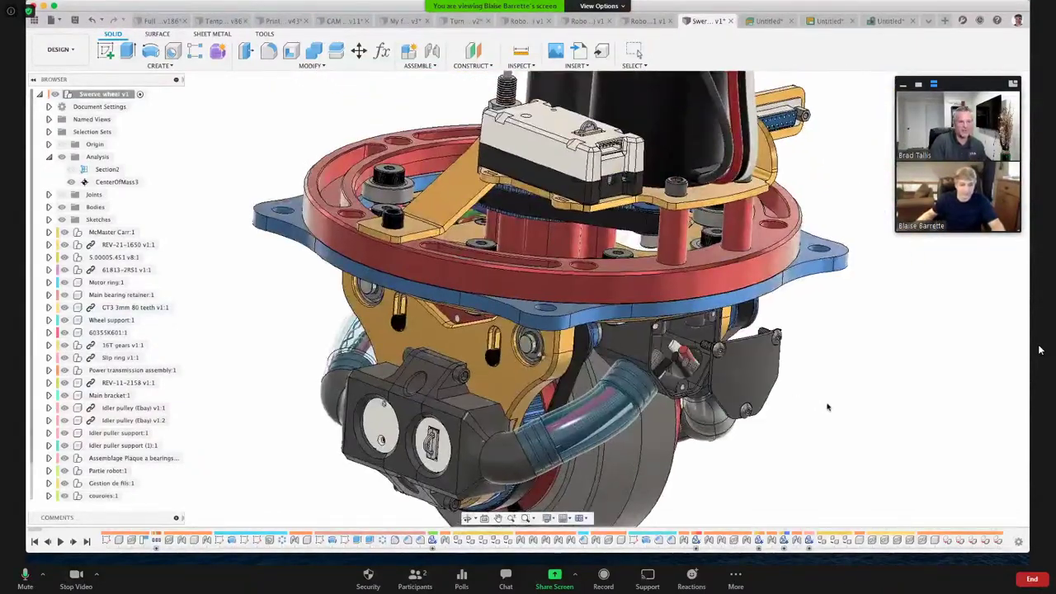
{"action": "key", "text": "v"}
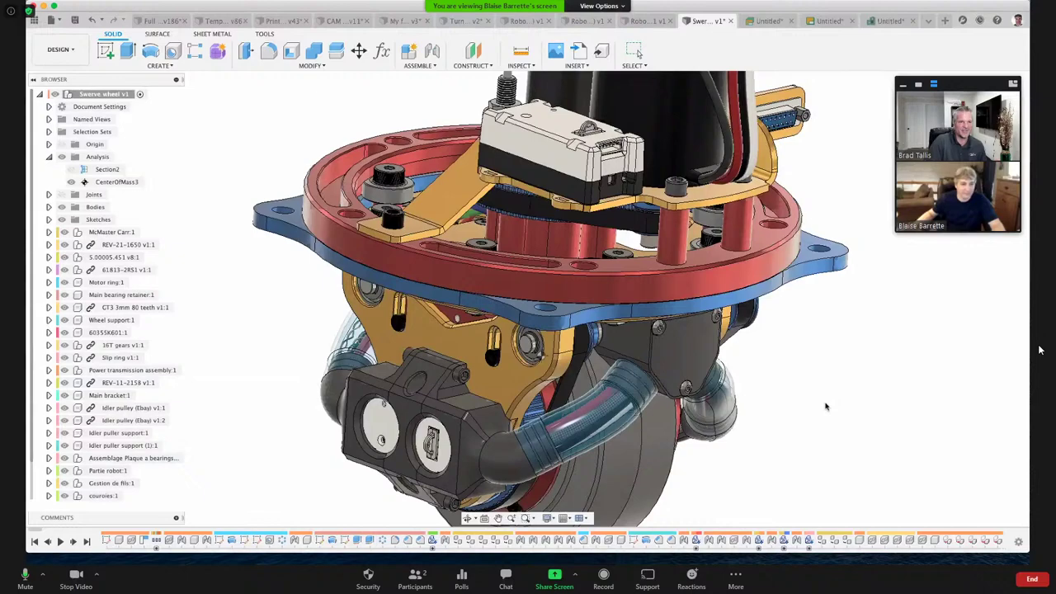
{"action": "middle_click_drag", "start_coordinate": [825, 406], "coordinate": [405, 410], "text": "shift"}
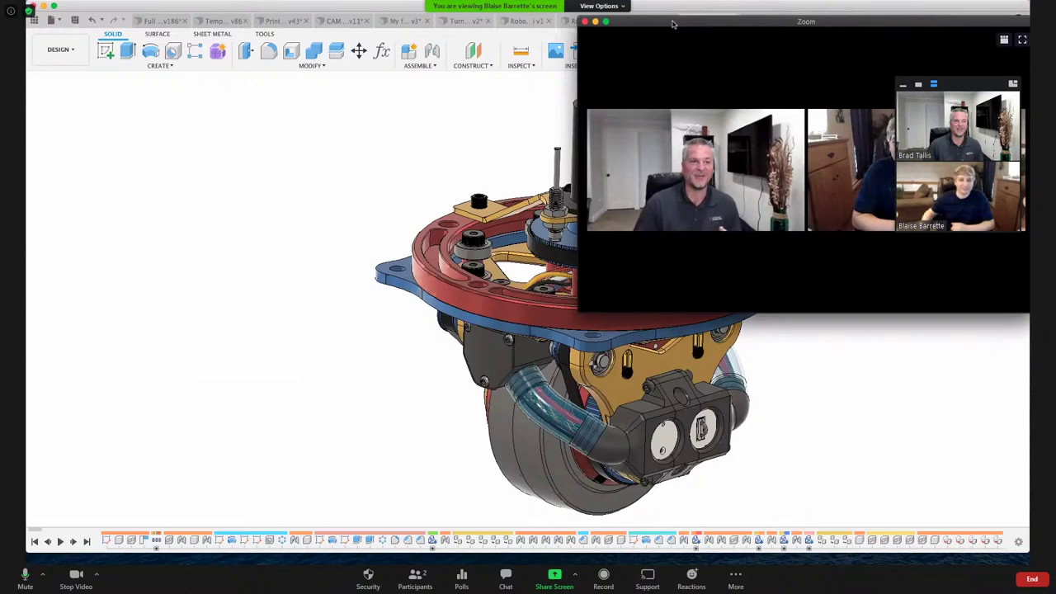
Step: Move the Zoom participant thumbnails off the video tiles
{"action": "left_click_drag", "start_coordinate": [981, 84], "coordinate": [921, 403]}
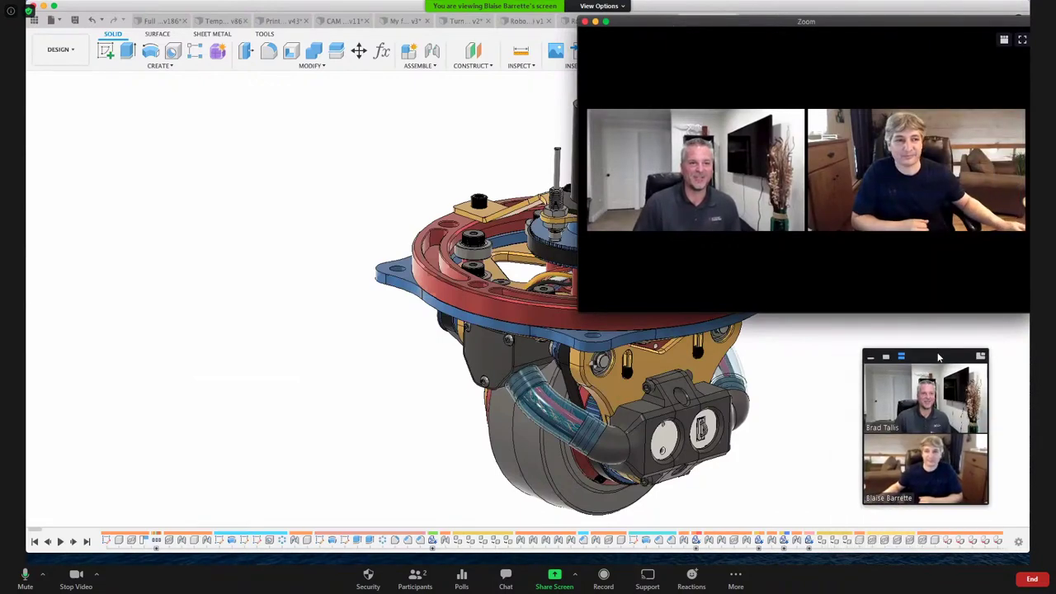